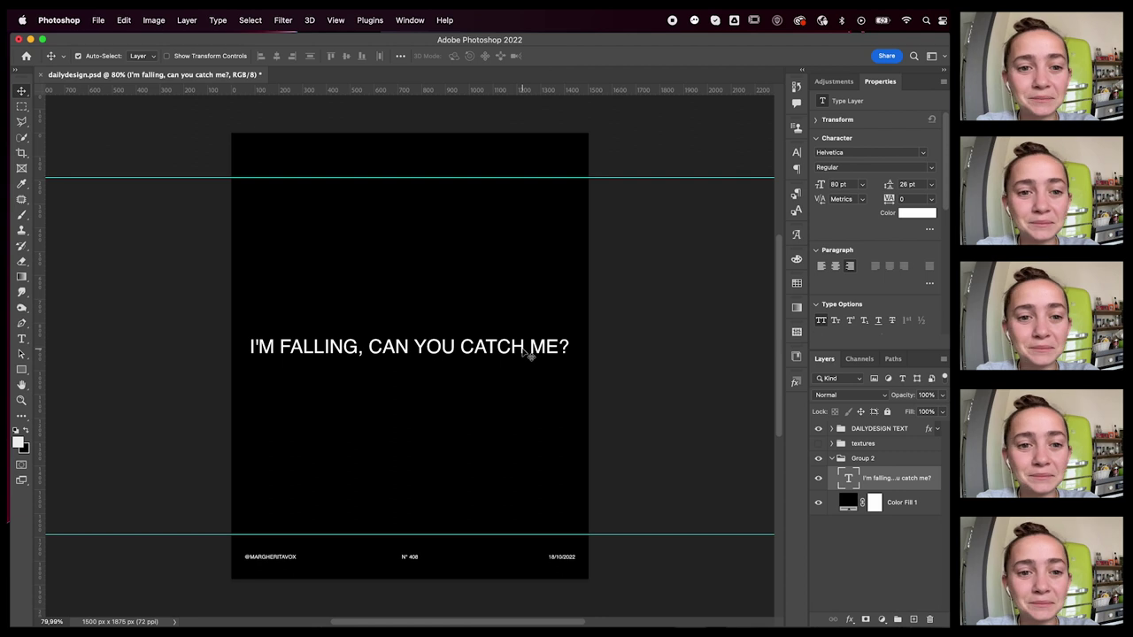
- Split the headline by taking "I'M FALLING" out of it and placing it on its own text layer above "CAN YOU CATCH ME?"
double_click(486, 351)
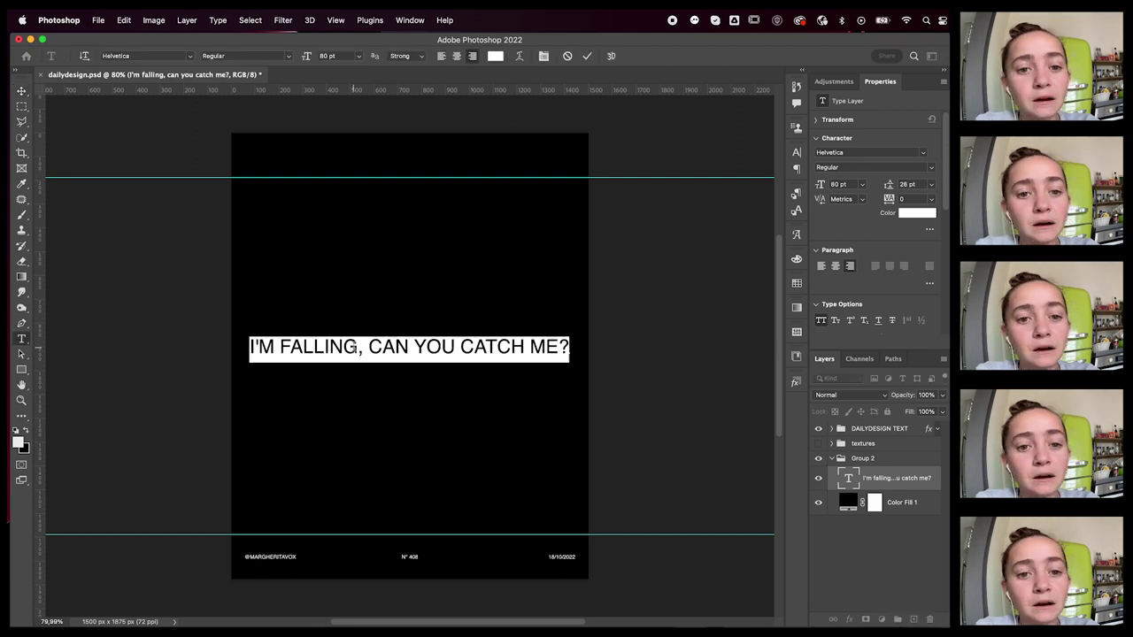
left_click(358, 347)
left_click_drag(358, 348, 250, 335)
key("BackSpace")
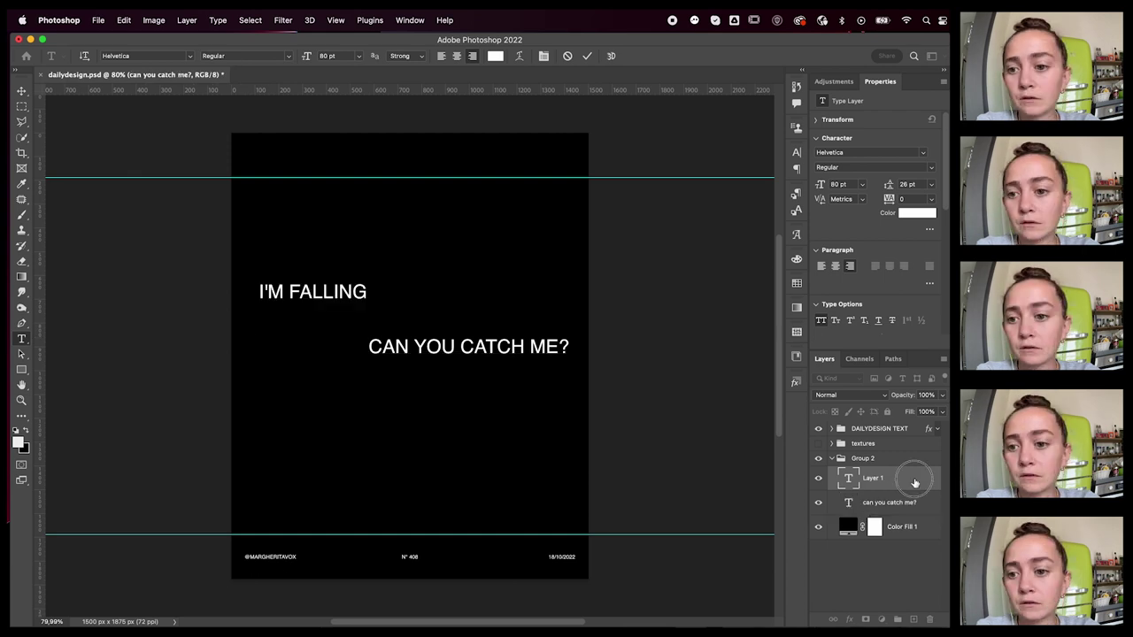
left_click(915, 481)
key("v")
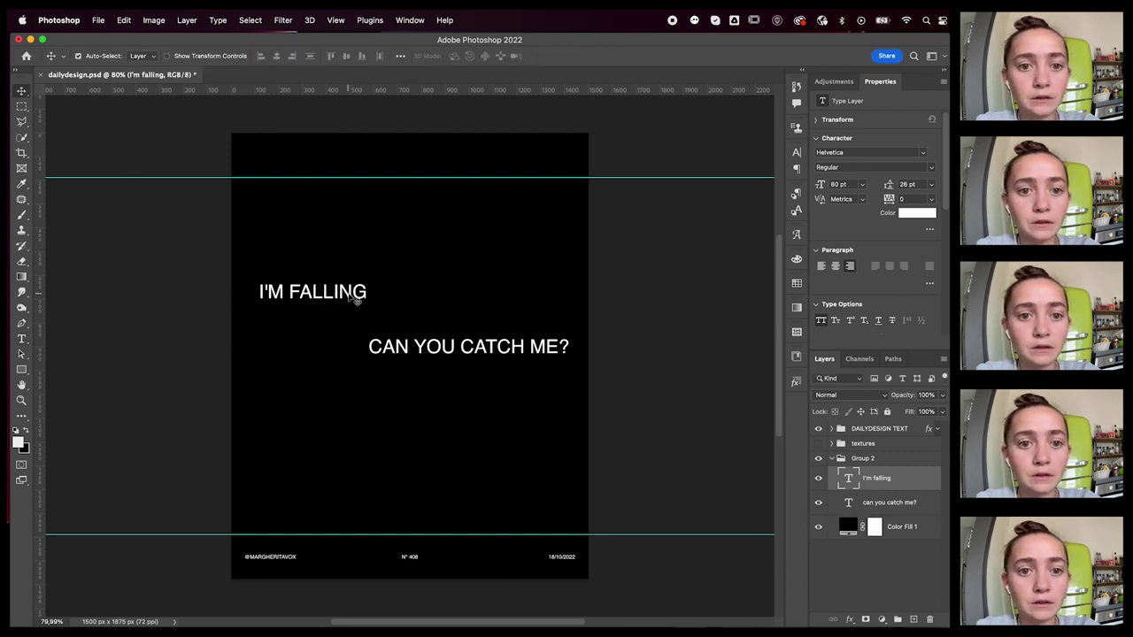
- Centre "I'M FALLING" in the poster's upper part, and shrink "CAN YOU CATCH ME?" and centre it just above the lower guide
left_click_drag(354, 299, 451, 238)
left_click(586, 324)
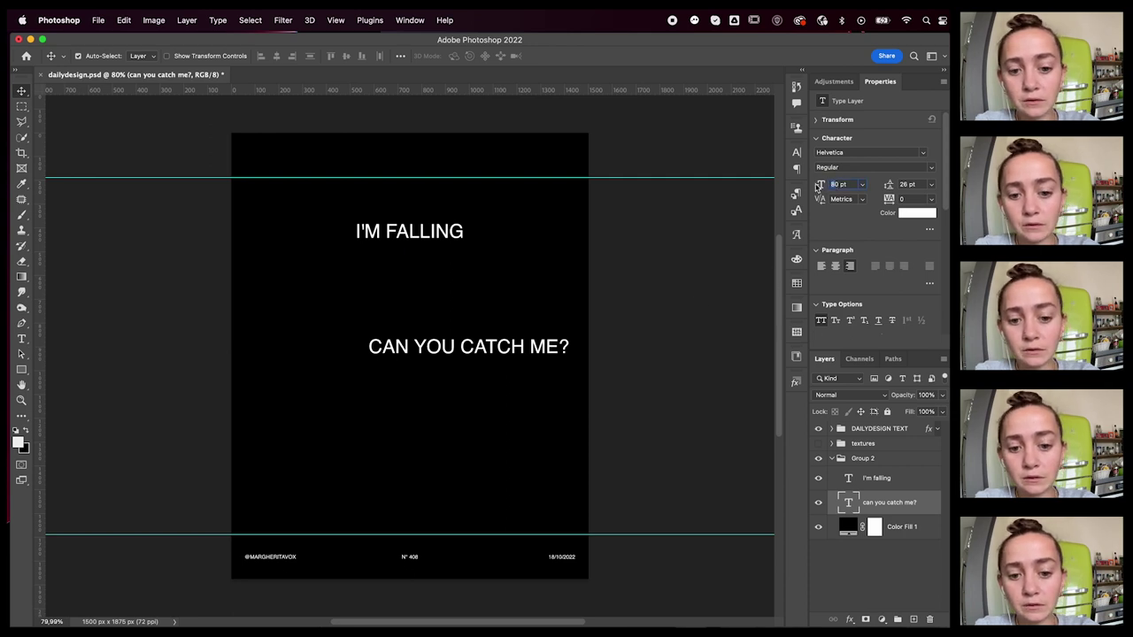
key("Return")
left_click_drag(548, 353, 427, 503)
left_click_drag(443, 232, 442, 231)
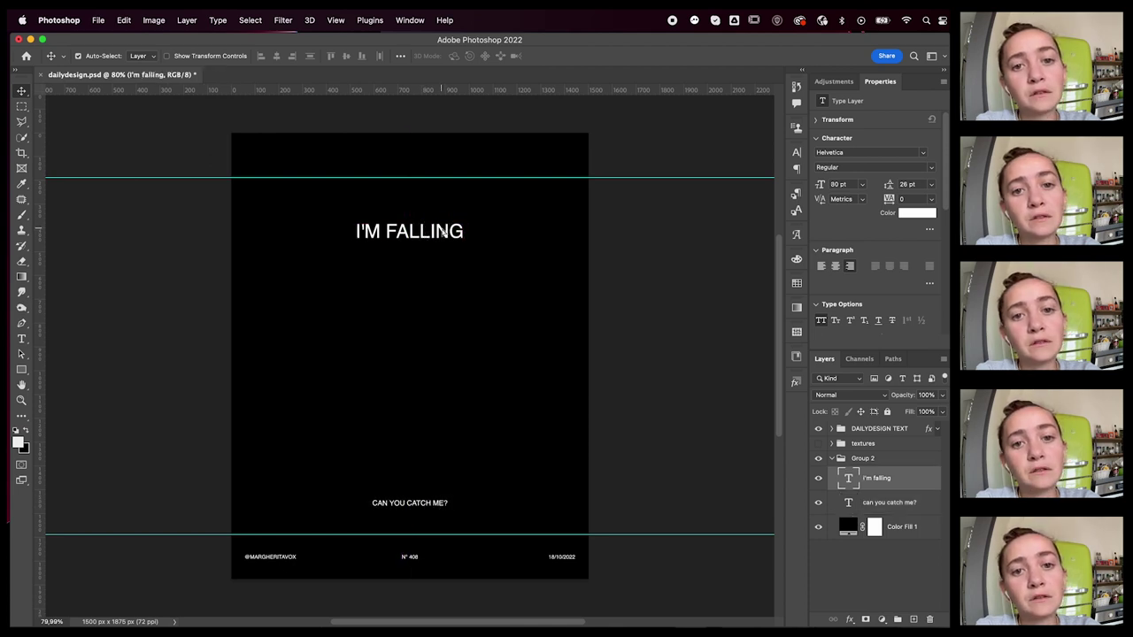
- Duplicate the "I'm falling" text layer and hide the original
scroll(410, 228, "up", 5)
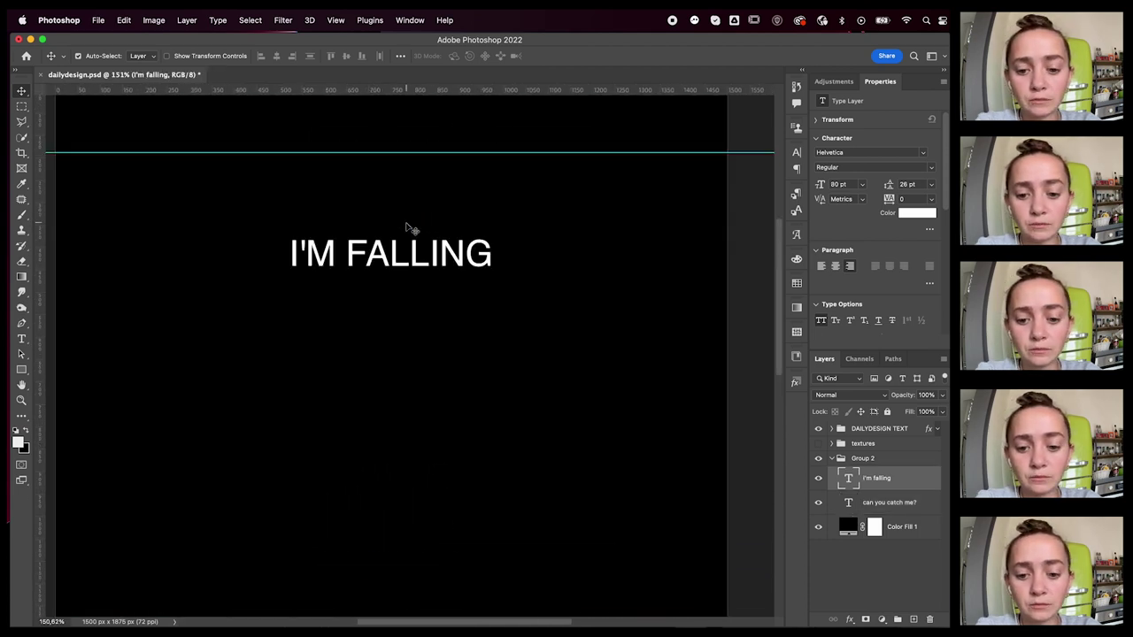
key("super+j")
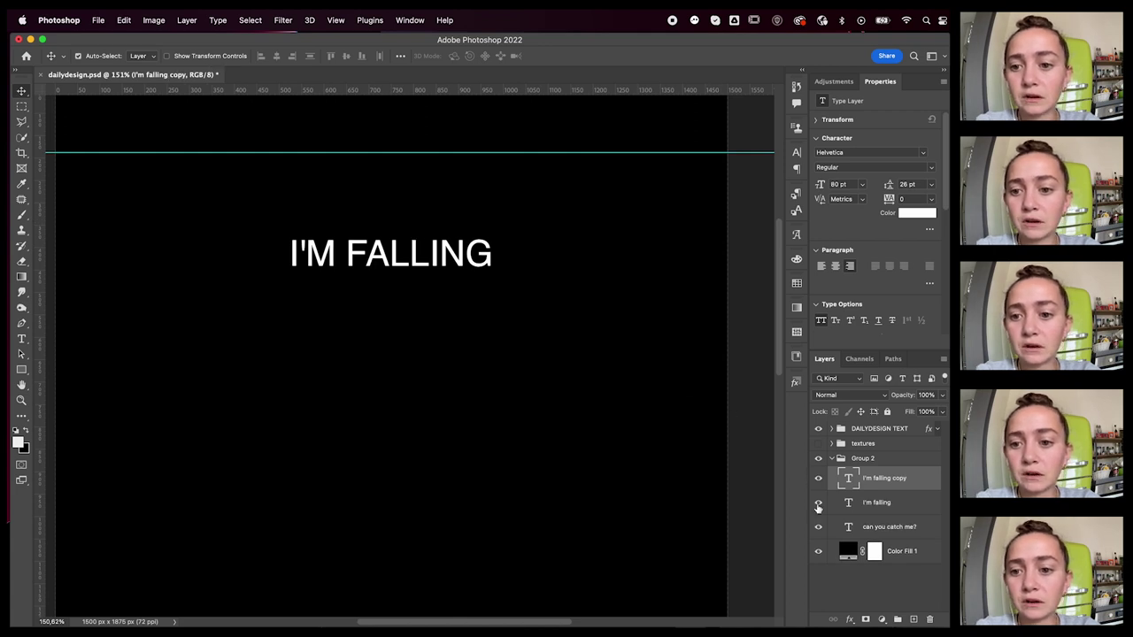
left_click(819, 505)
- Make a thin rectangular selection covering the bottom edge of the "I'M FALLING" letters across the full text width
scroll(435, 365, "up", 2)
scroll(435, 365, "right", 2)
key("m")
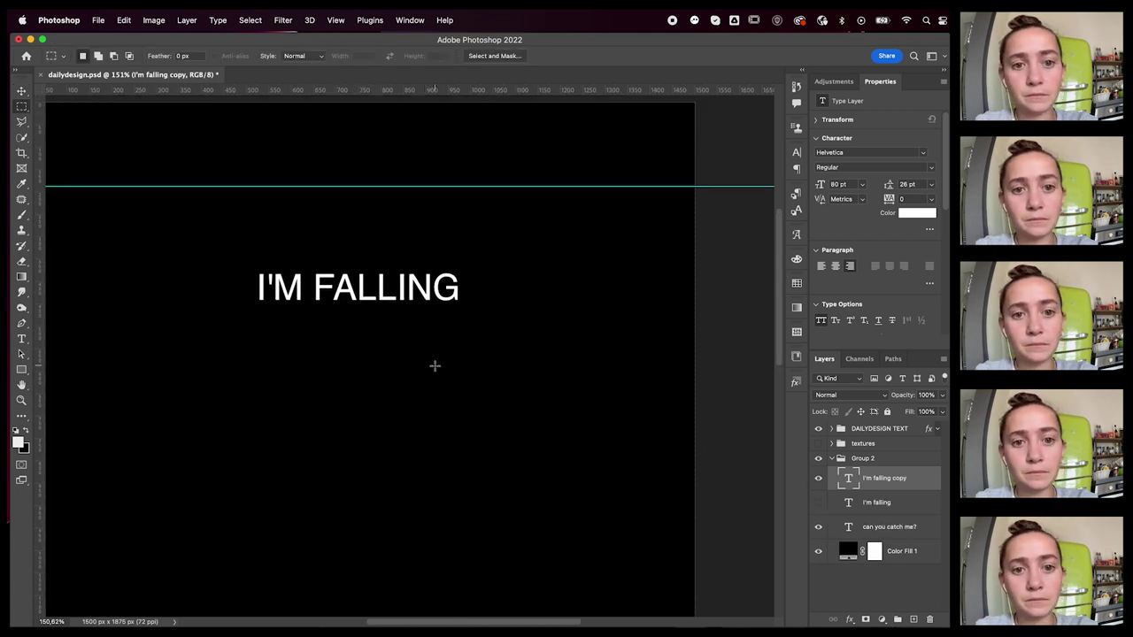
left_click_drag(249, 306, 478, 312)
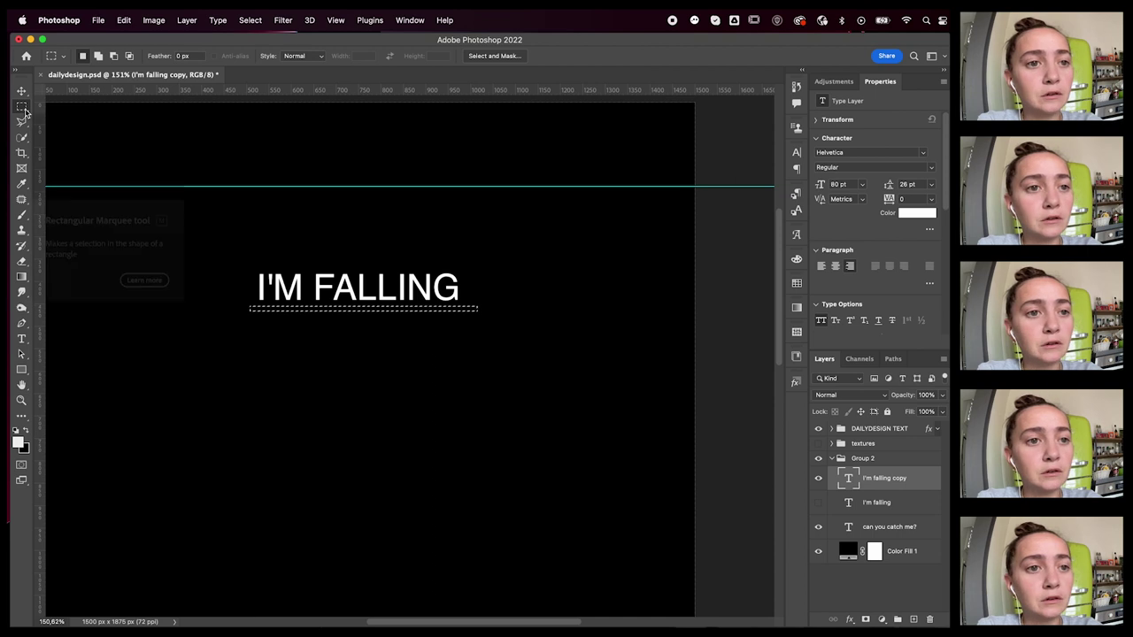
left_click(254, 299)
left_click_drag(254, 299, 464, 313)
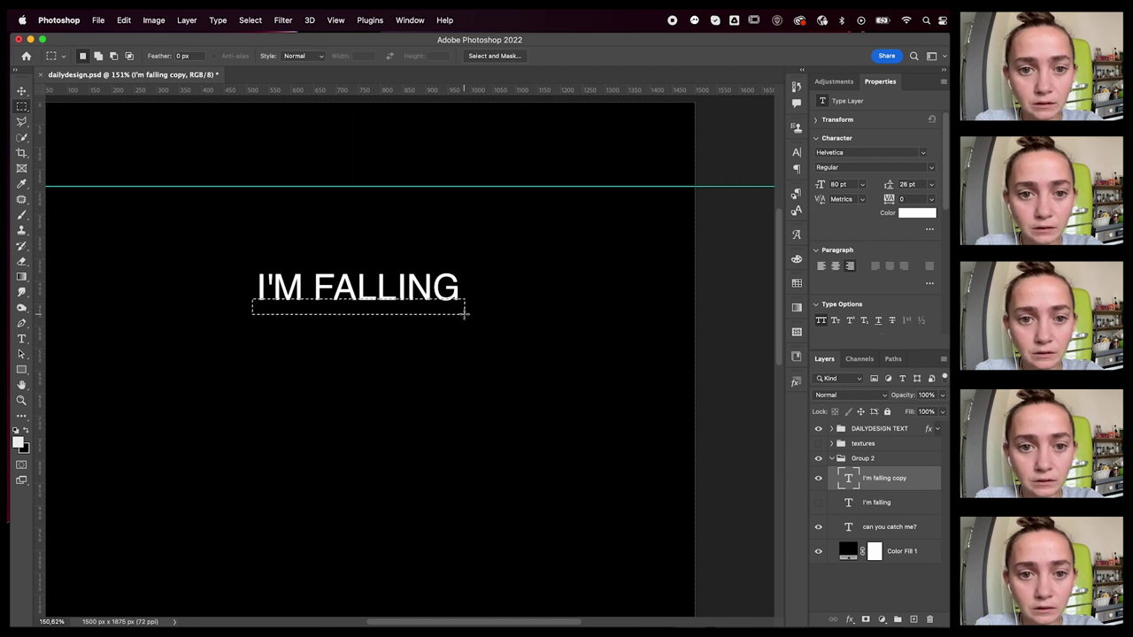
- Rasterize the duplicated "I'm falling copy" text layer
key("b")
left_click(412, 309)
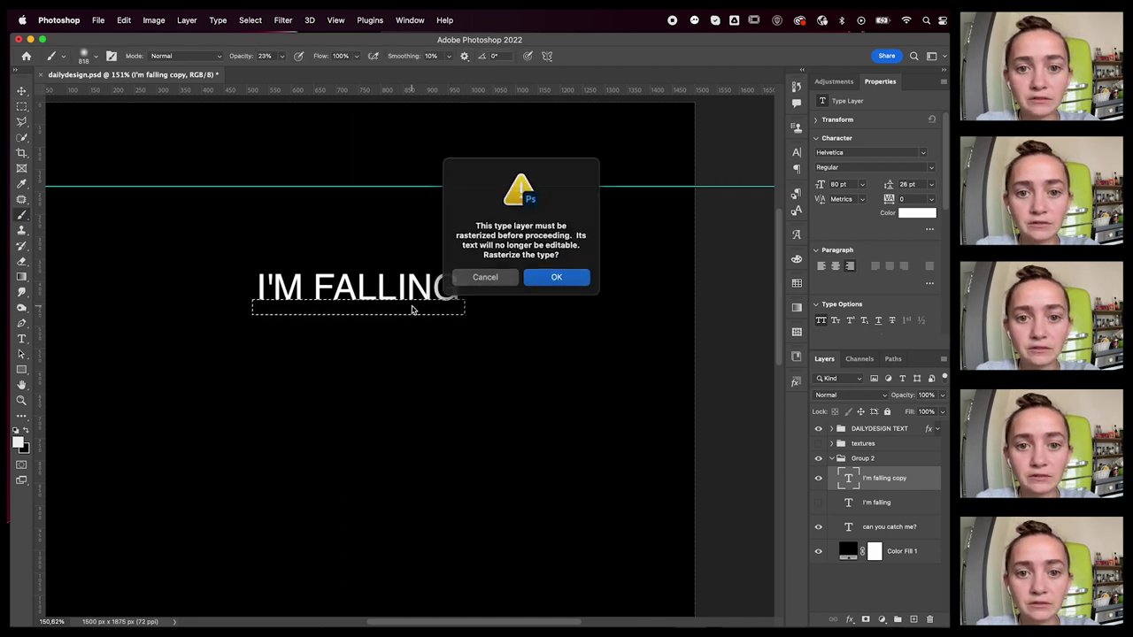
key("Return")
key("v")
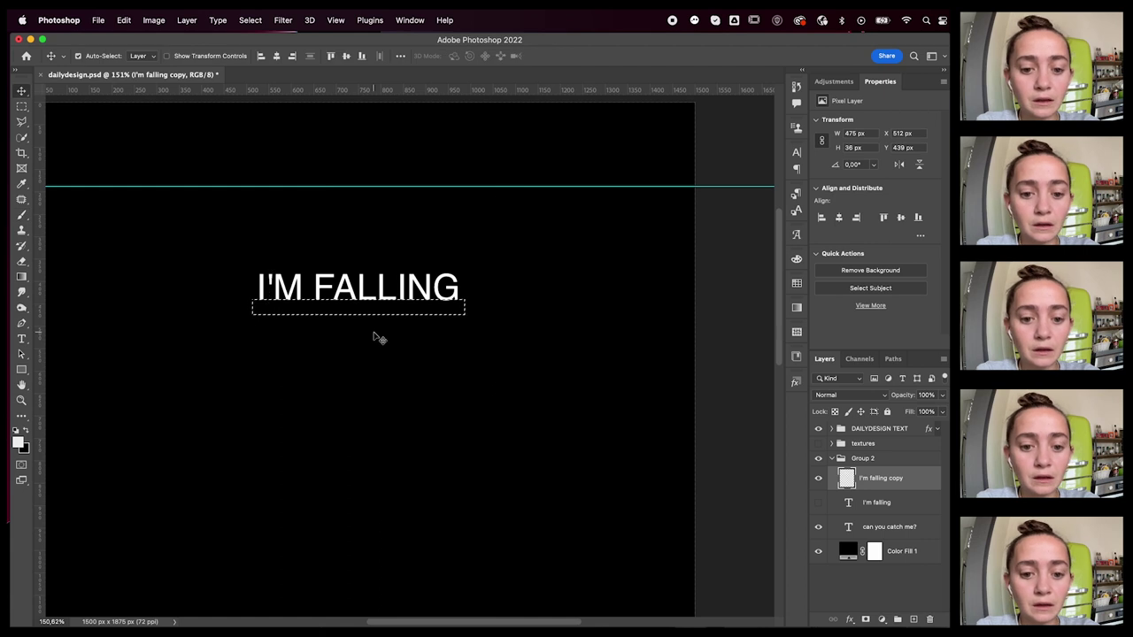
- Stretch the selected strip straight down to about 37986% height so the letter bottoms become long vertical streaks
scroll(331, 384, "down", 4)
scroll(330, 384, "down", 2)
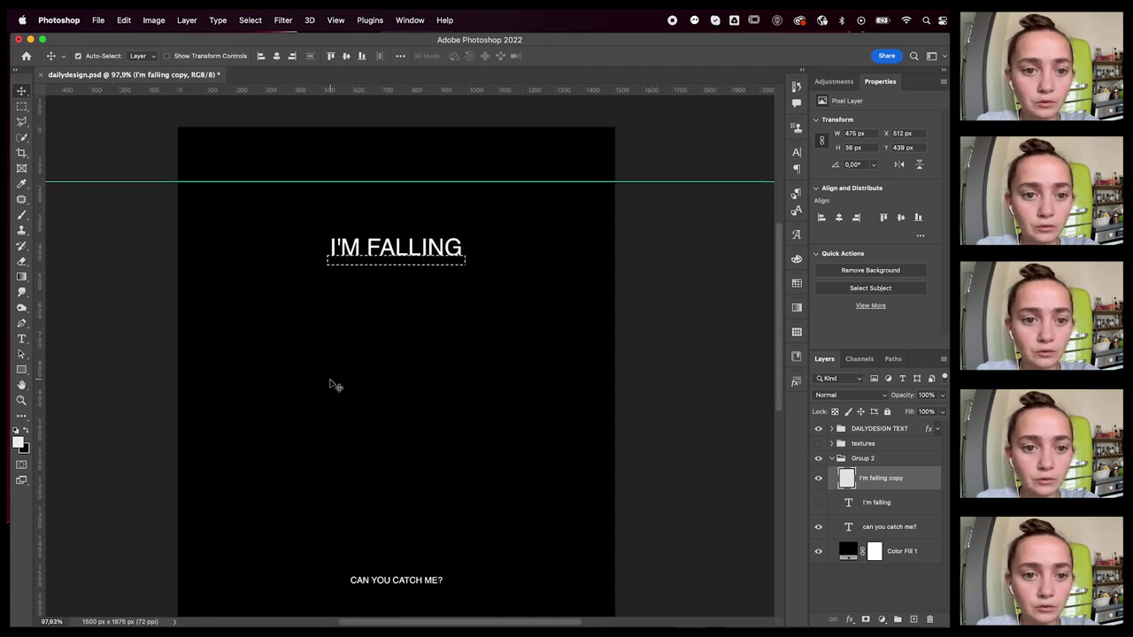
scroll(329, 392, "down", 2)
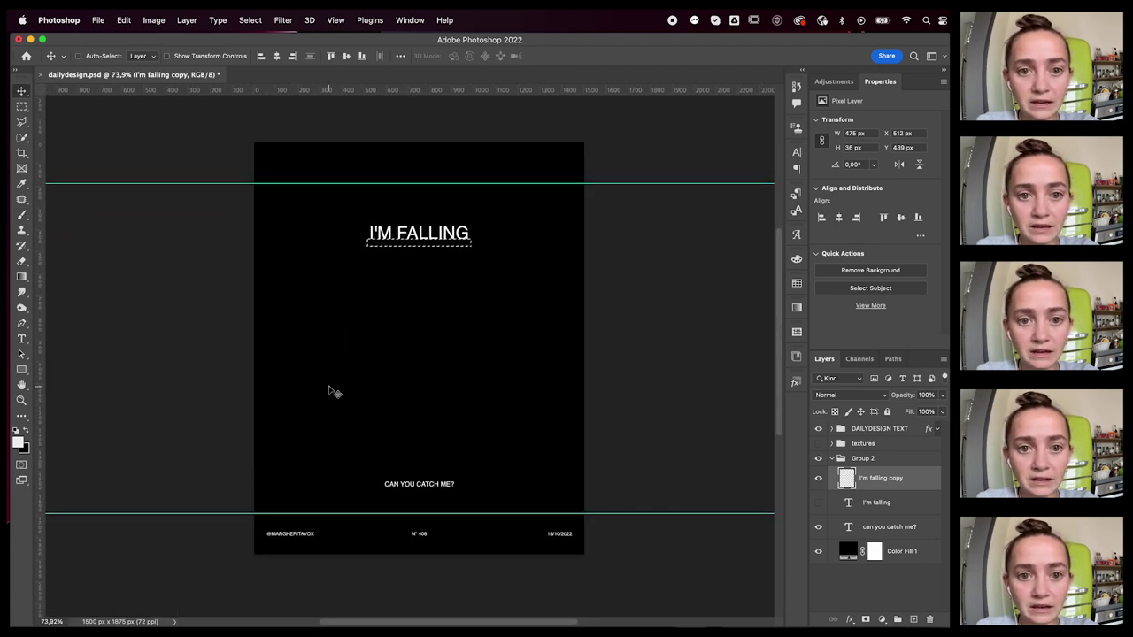
key("super+t")
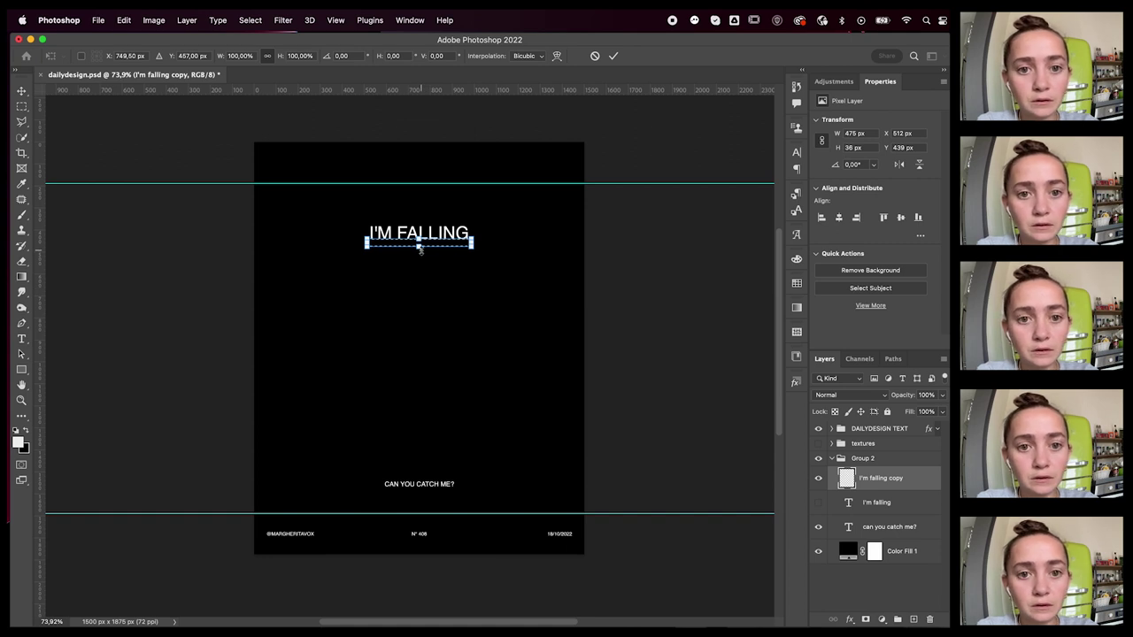
left_click_drag(420, 246, 399, 518)
scroll(400, 532, "down", 2)
scroll(400, 531, "down", 2)
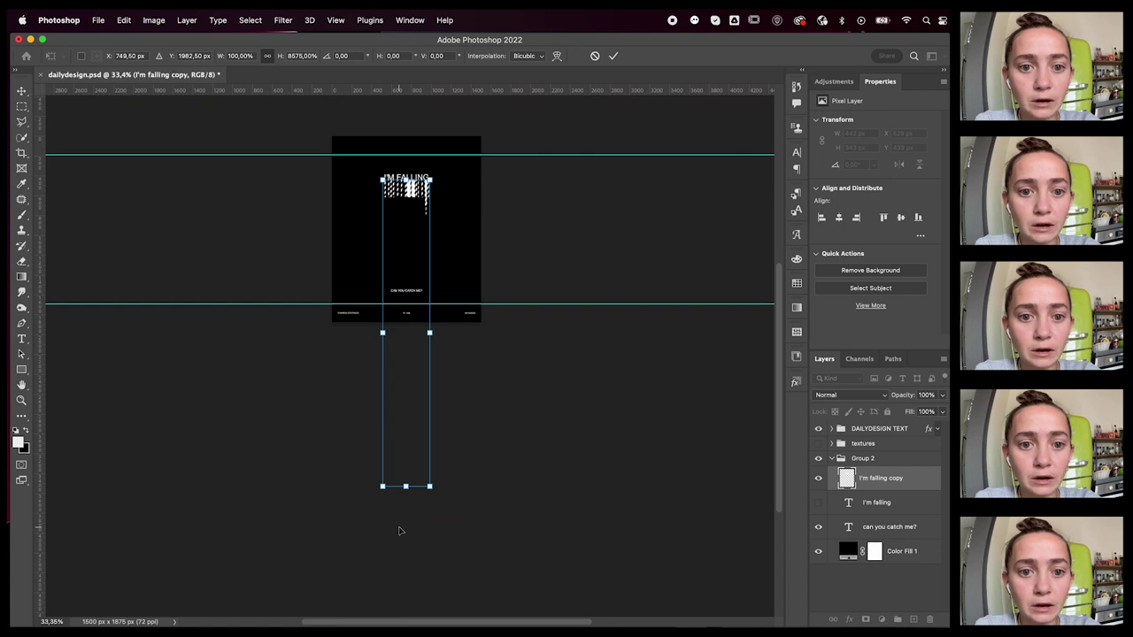
left_click_drag(407, 488, 400, 565)
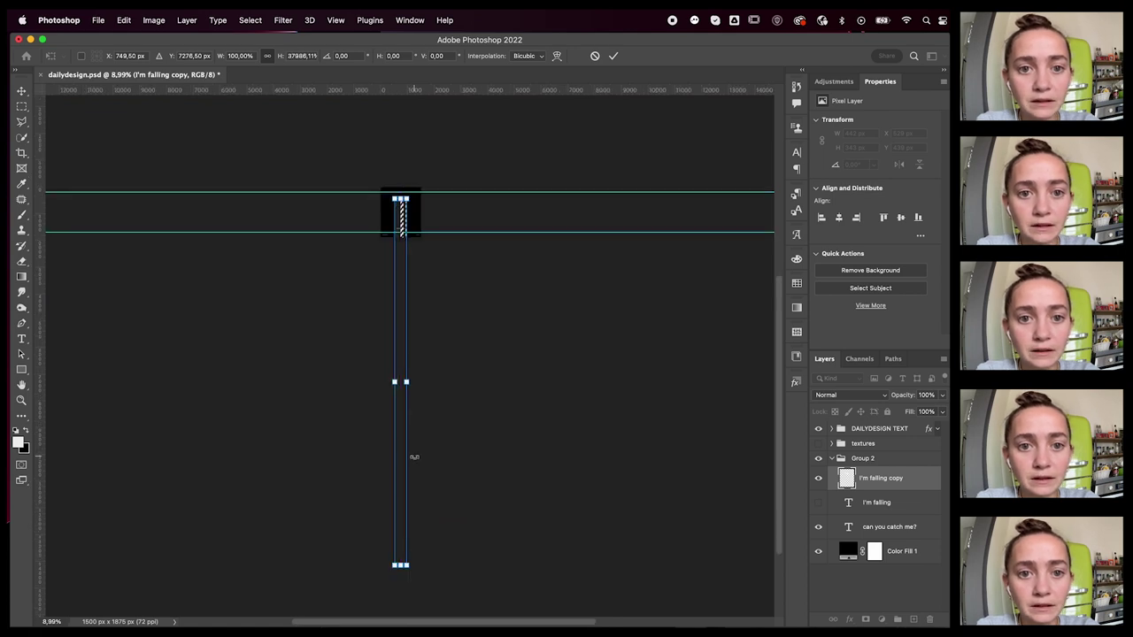
key("Return")
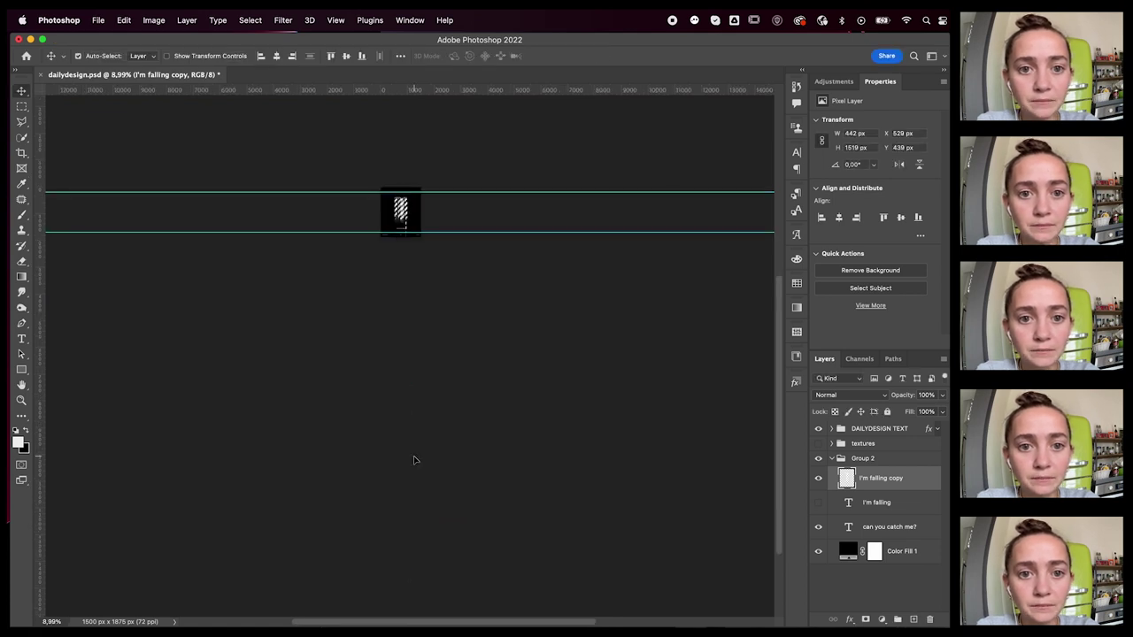
- Restrict the stretched "I'm falling copy" layer to the blue channel in its blending options
scroll(336, 246, "up", 5)
scroll(337, 245, "up", 4)
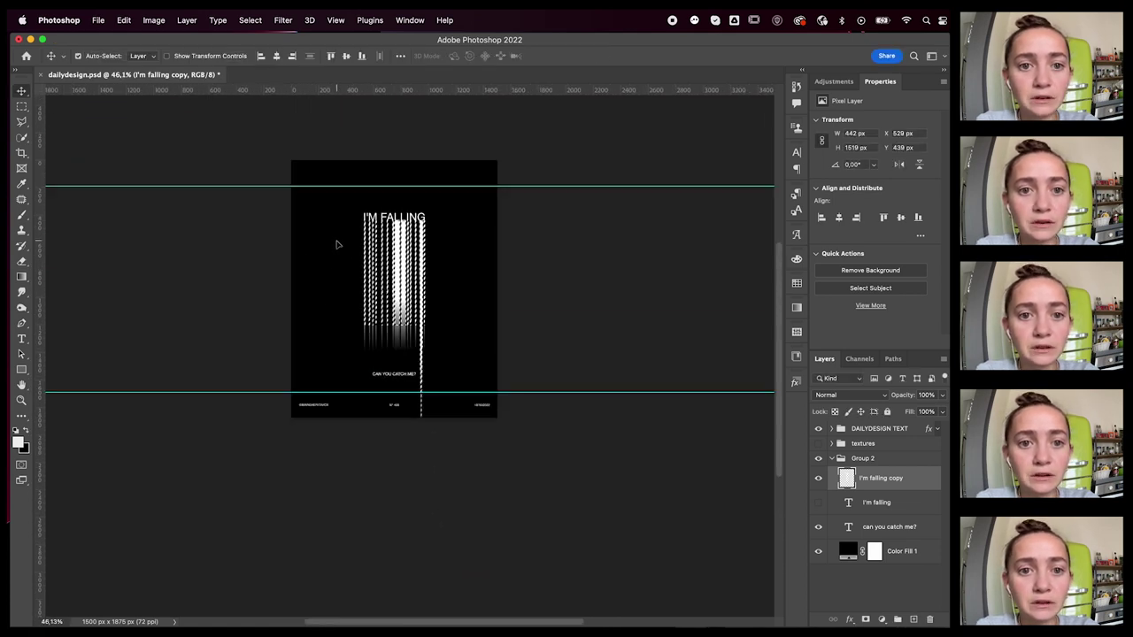
scroll(337, 245, "up", 2)
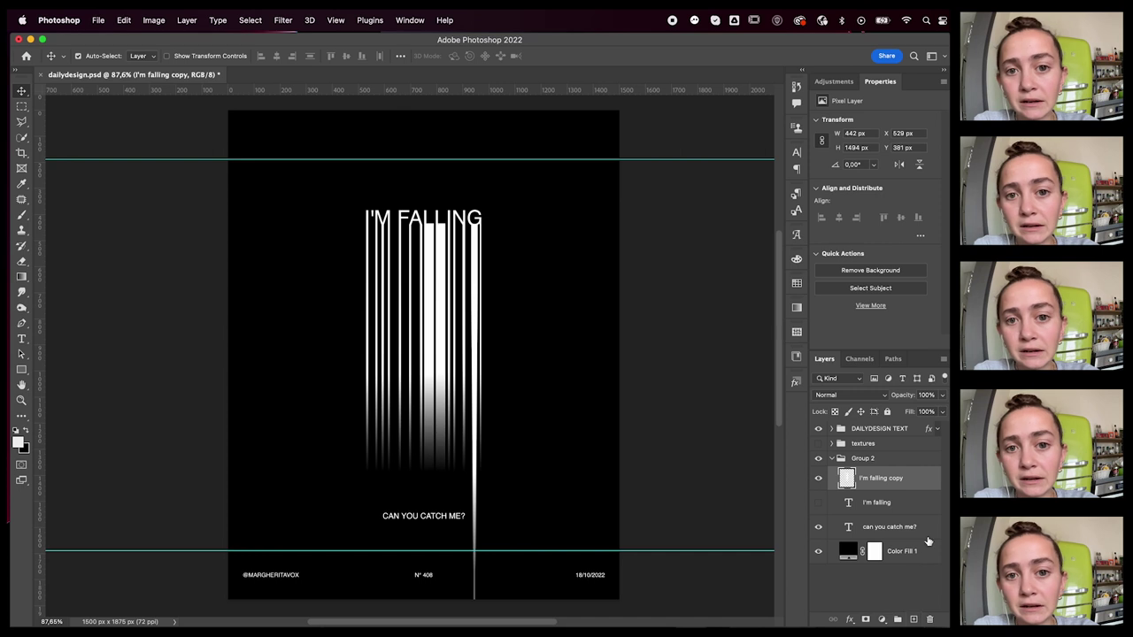
double_click(916, 488)
left_click_drag(790, 293, 678, 169)
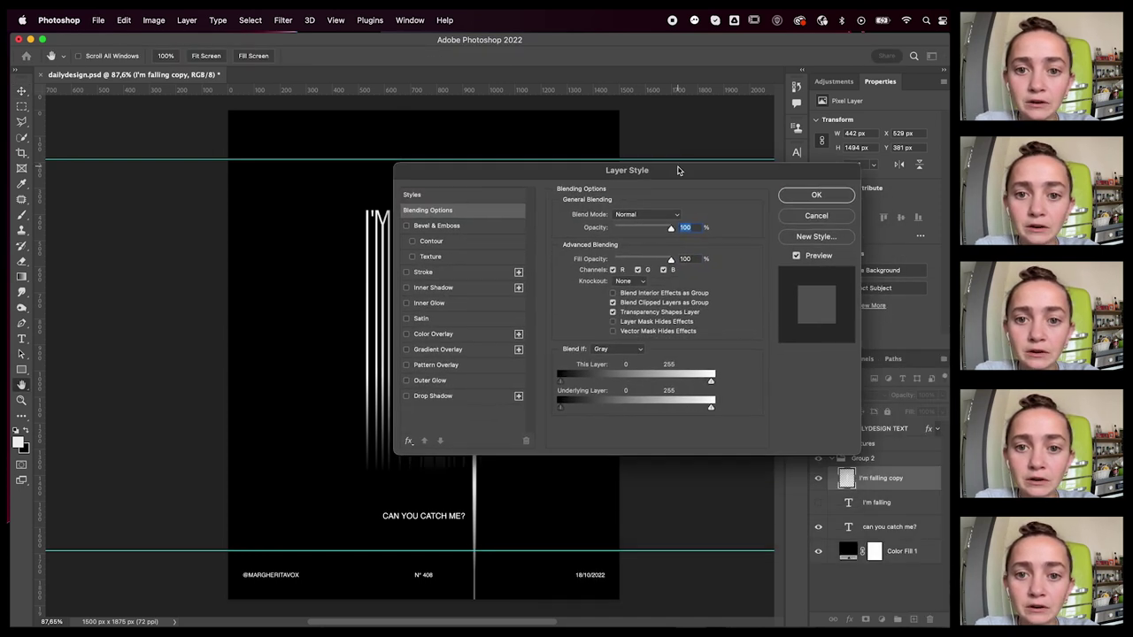
left_click(612, 270)
left_click(637, 270)
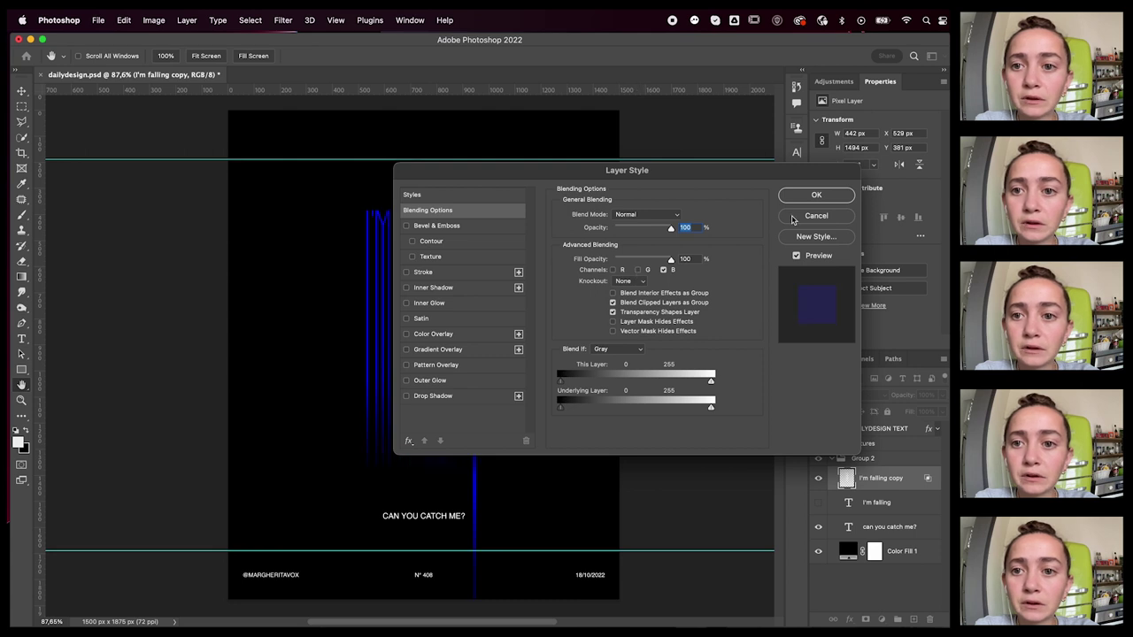
left_click(802, 200)
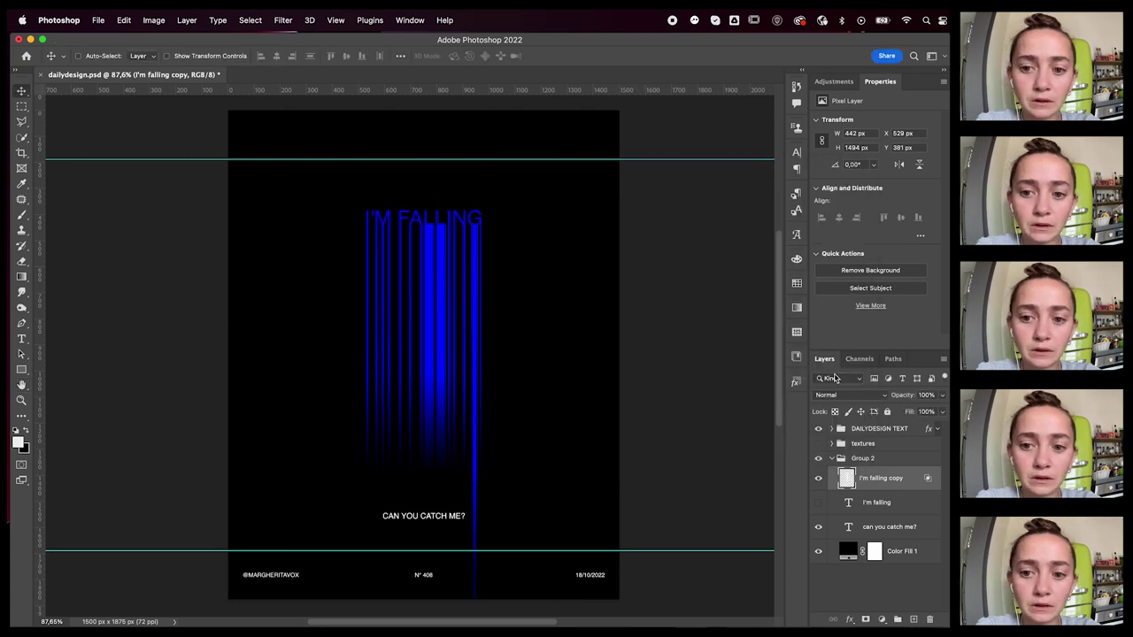
- Duplicate the blue-channel layer and restrict the duplicate to the green channel only
key("super+j")
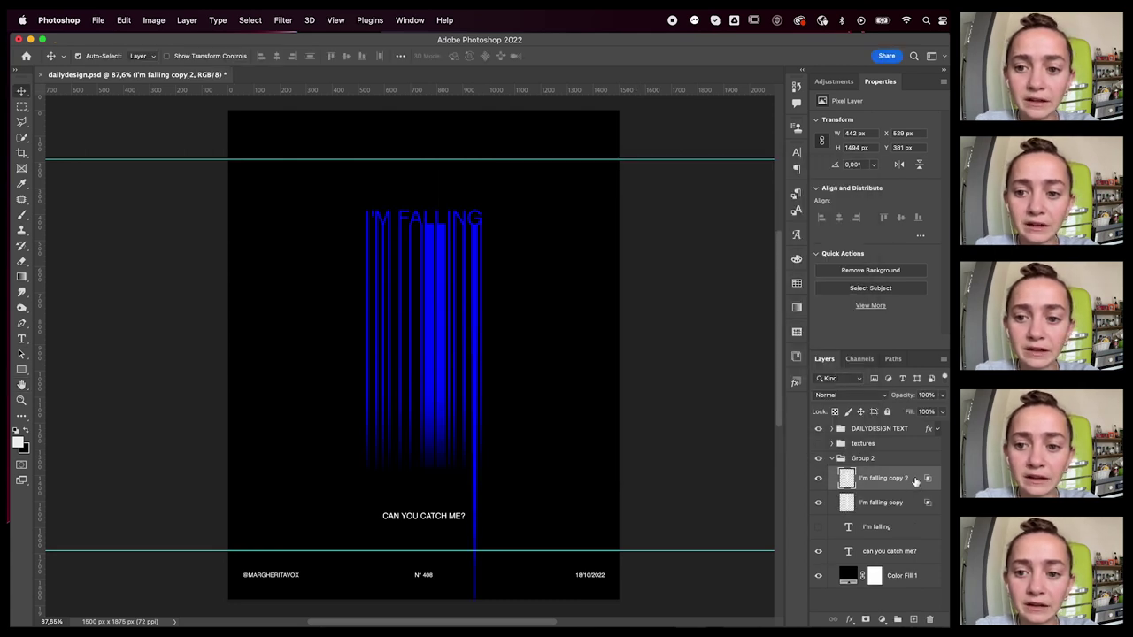
double_click(916, 481)
left_click(611, 270)
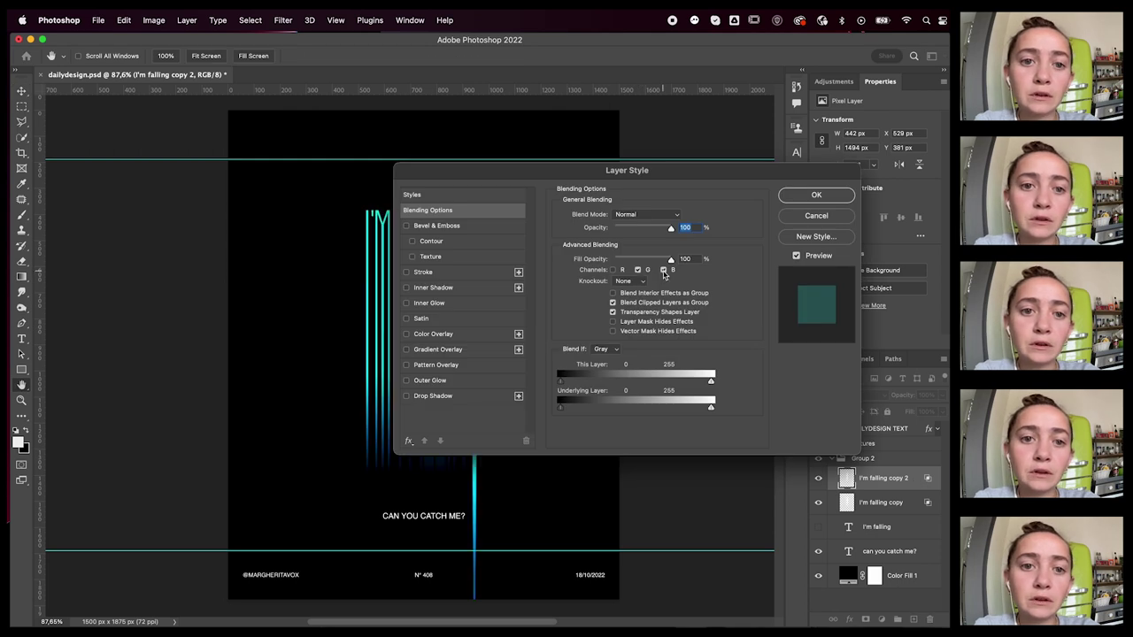
left_click(664, 270)
key("Return")
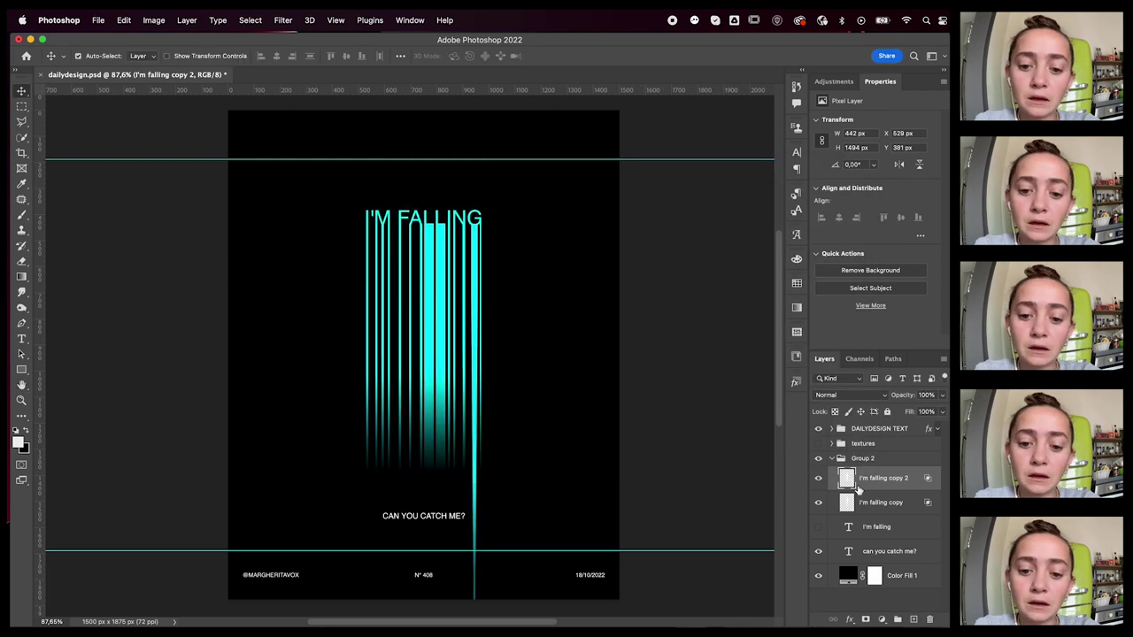
- Duplicate the green-channel layer and restrict the duplicate to the red channel only
key("super+j")
double_click(916, 484)
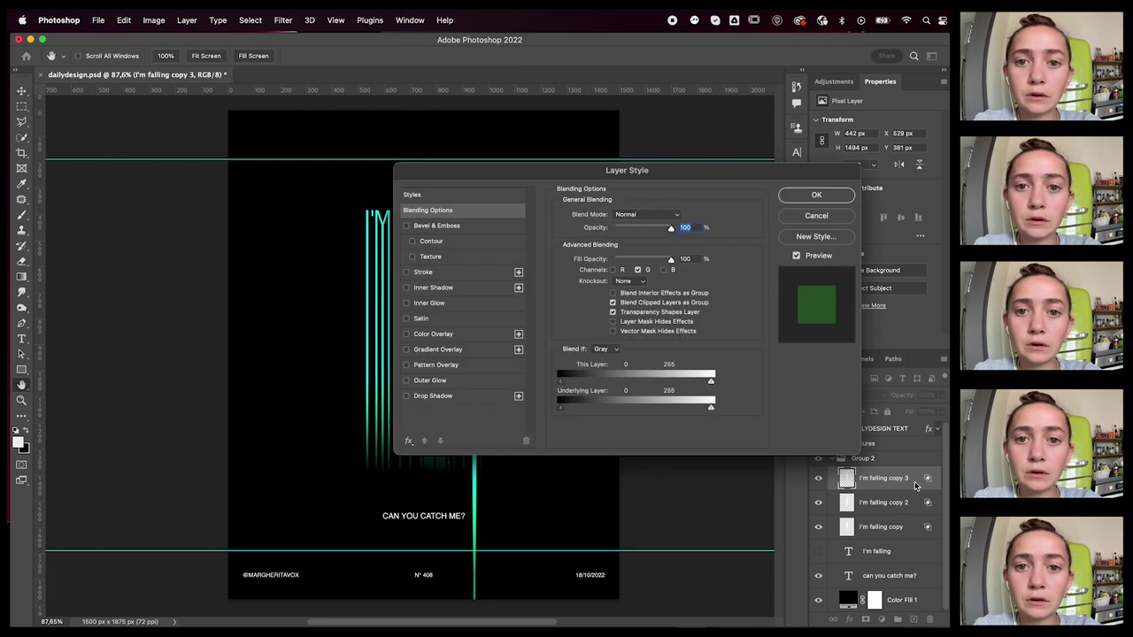
left_click(613, 270)
left_click(639, 270)
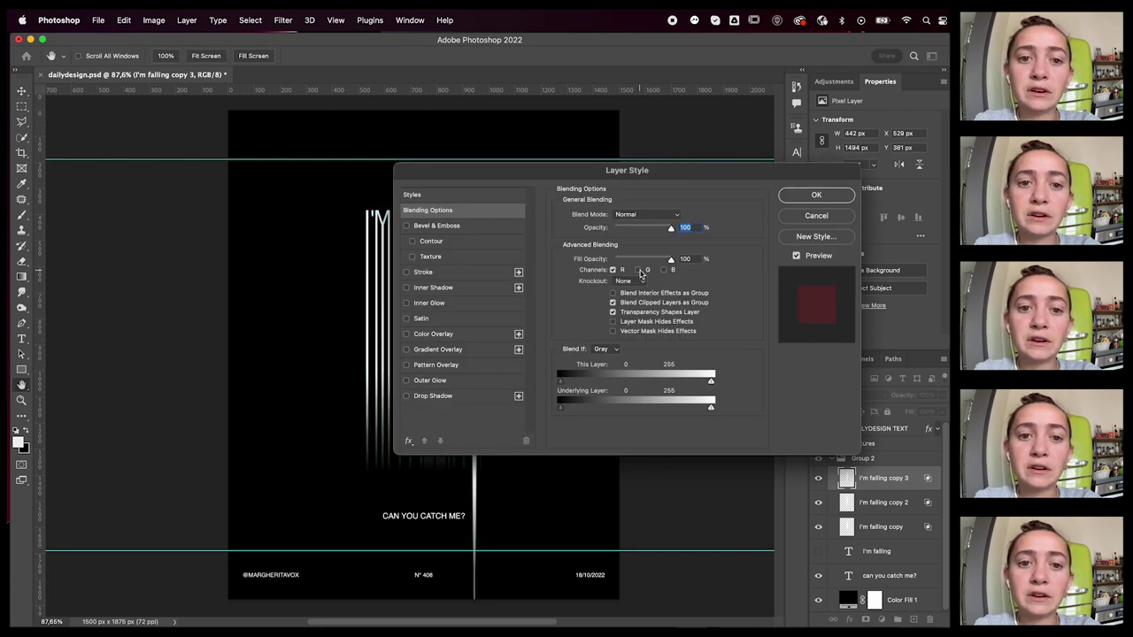
left_click(785, 196)
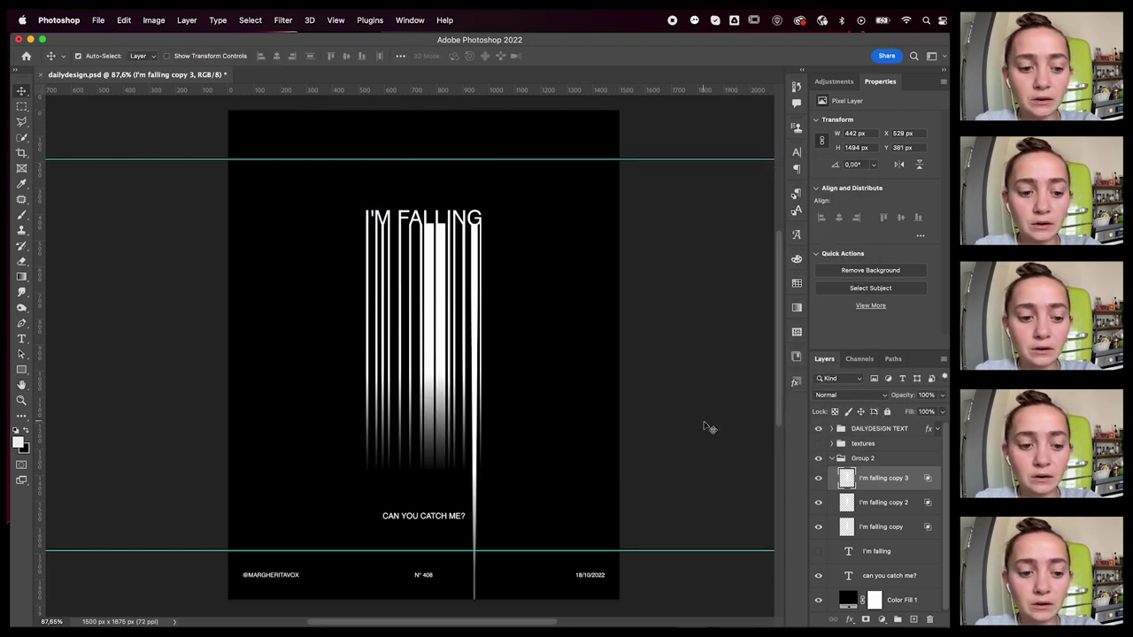
- Nudge the red-channel layer "I'm falling copy 3" slightly left and down to X 524 px, Y 385 px
key("shift+Right")
key("shift+Left")
key("shift+Left")
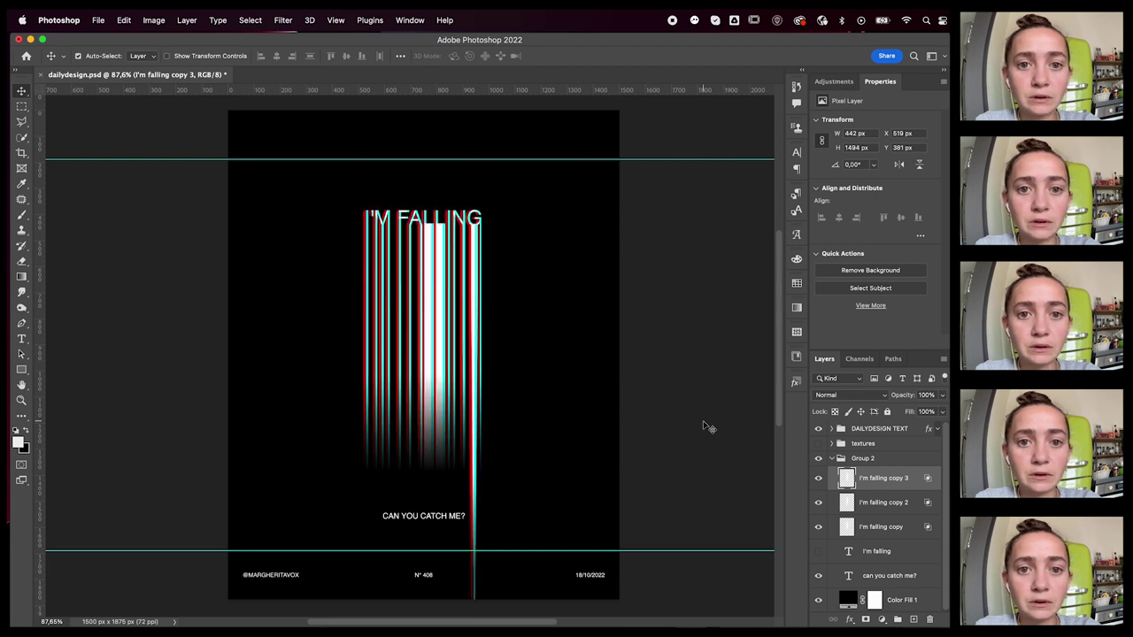
key("Right")
key("Right")
key("Right")
key("Right")
key("Right")
key("Right")
key("Right")
key("Right")
key("Right")
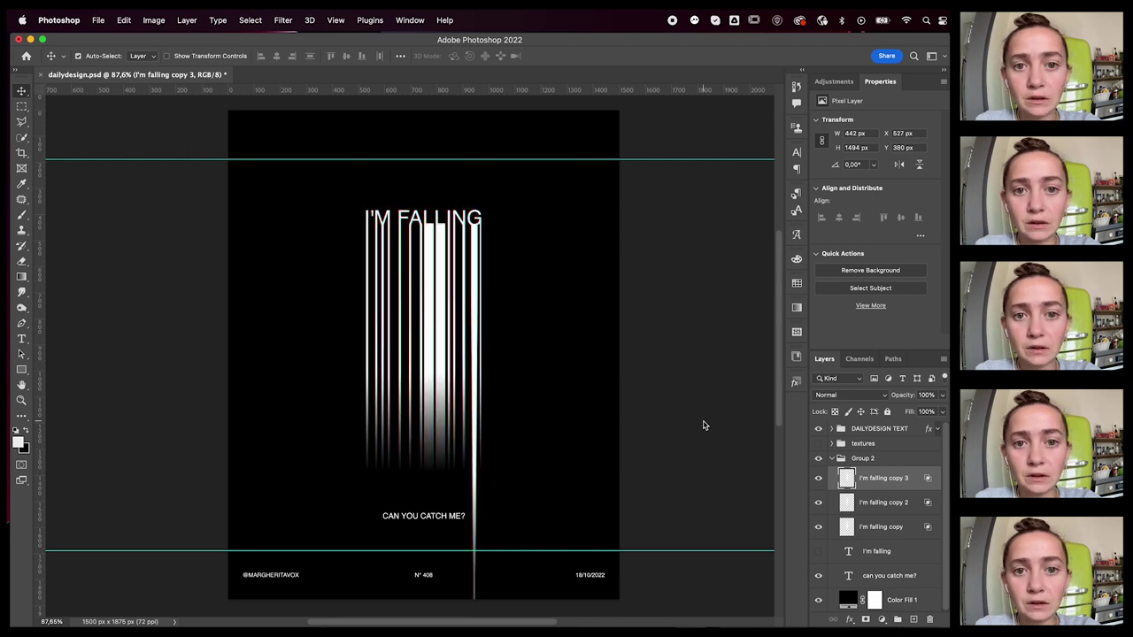
key("shift+Left")
key("shift+Left")
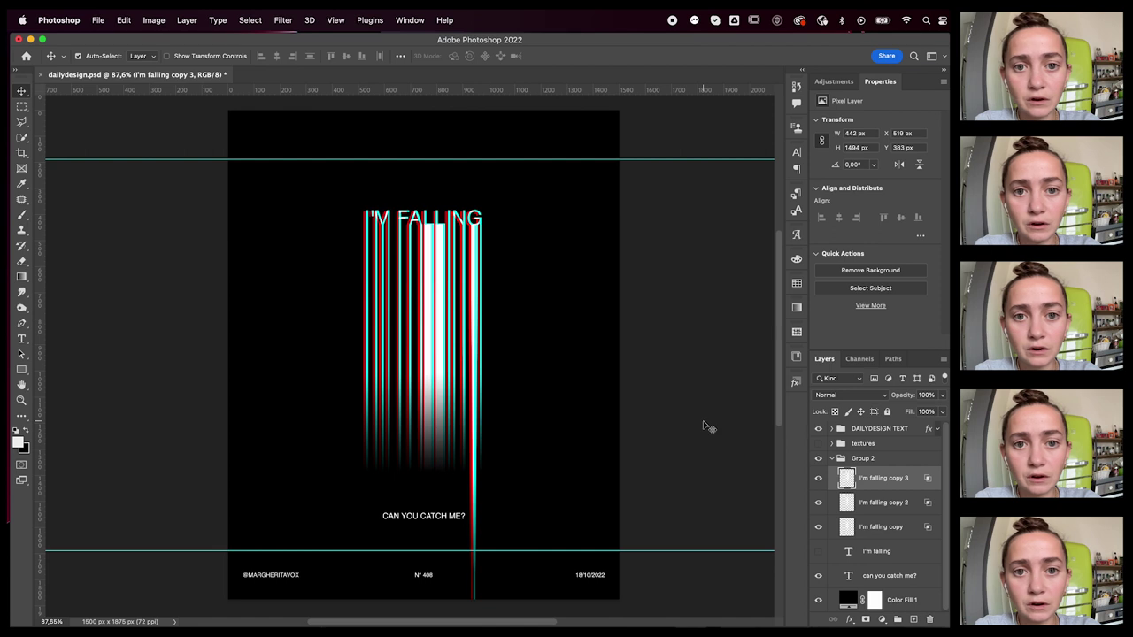
key("shift+Right")
- Nudge the green-channel layer "I'm falling copy 2" a few pixels left and down to offset its colour fringe
left_click(885, 504)
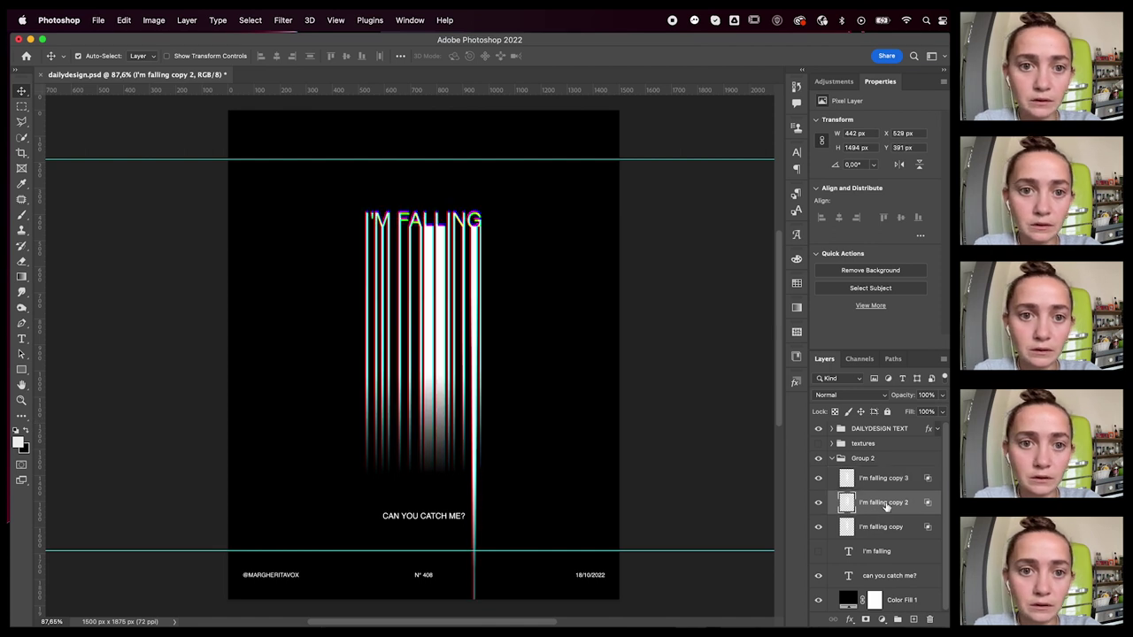
key("shift+Left")
key("shift+Down")
key("Right")
key("Right")
key("Right")
key("Right")
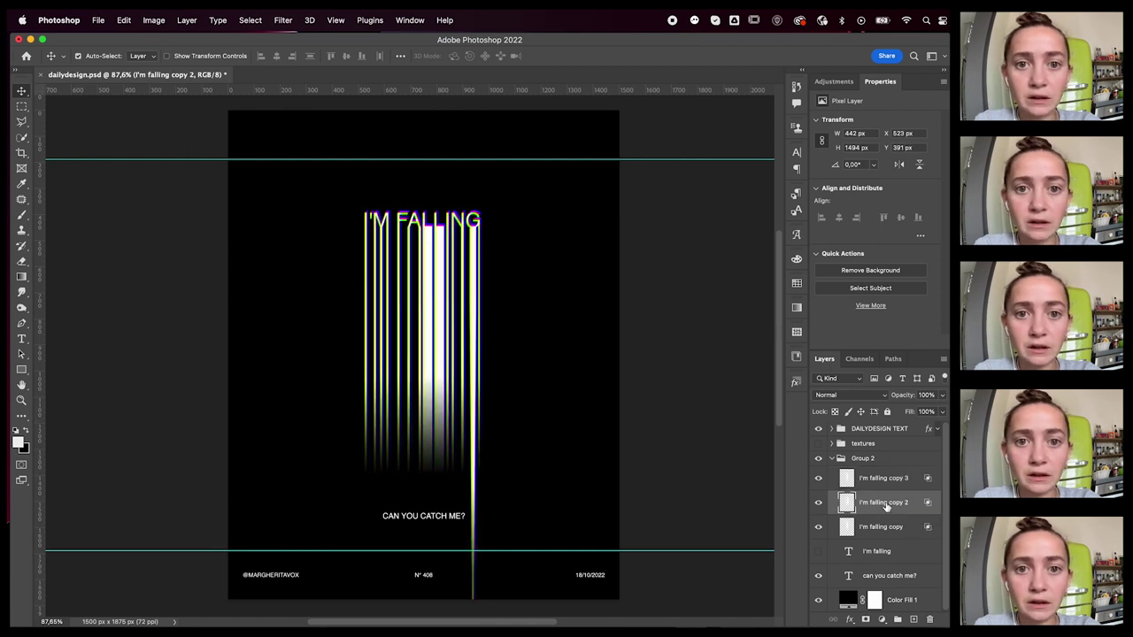
key("Up")
key("Up")
left_click(888, 479)
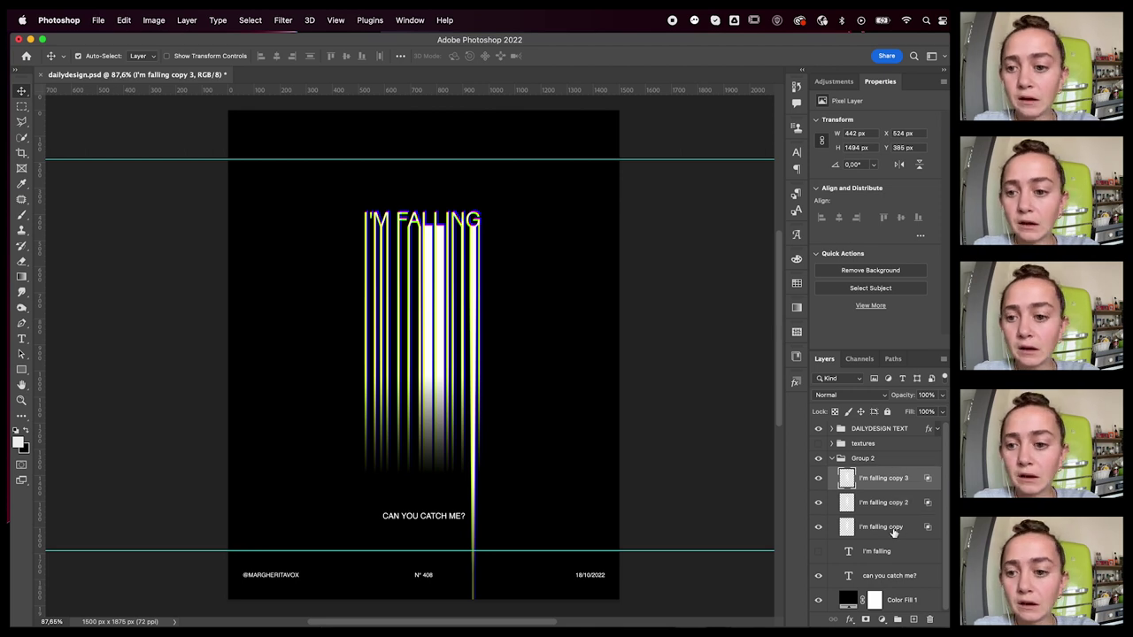
- Group the three colour-channel headline layers and merge a duplicate of the group into a single pixel layer
left_click(895, 529, "shift")
key("super+g")
key("super+j")
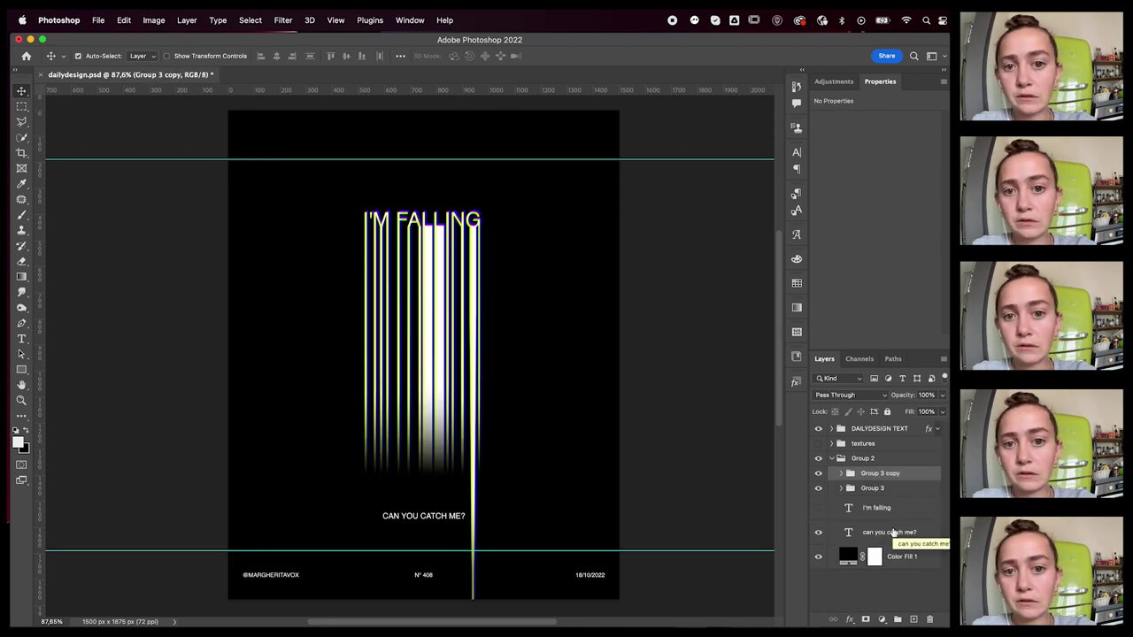
key("super+e")
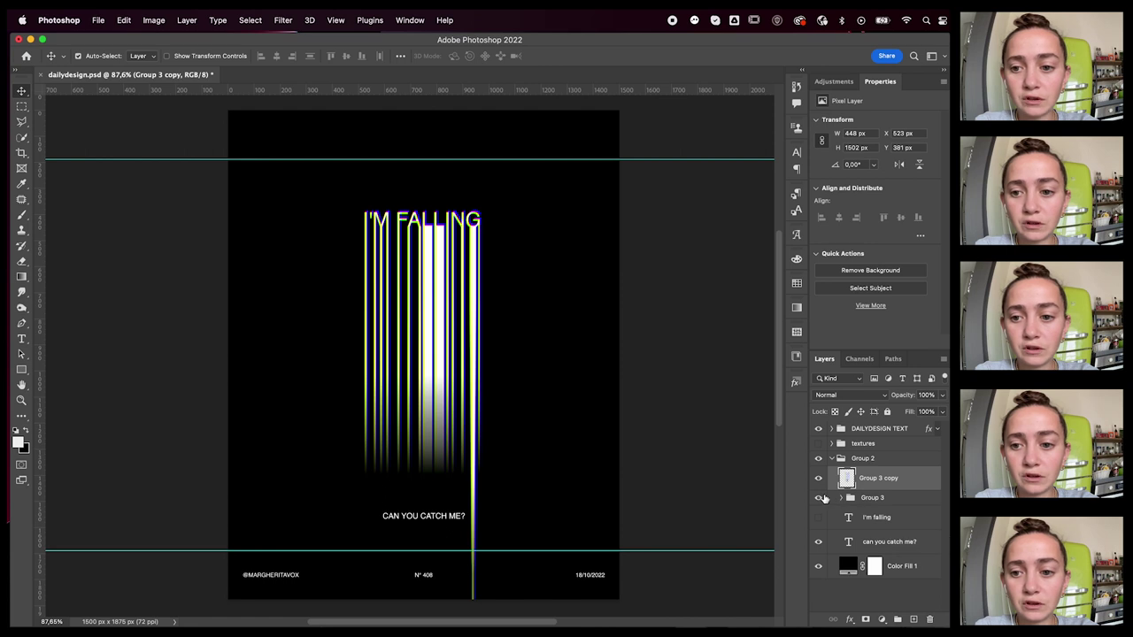
- Hide the original Group 3 so that only its merged copy remains visible
left_click(875, 505)
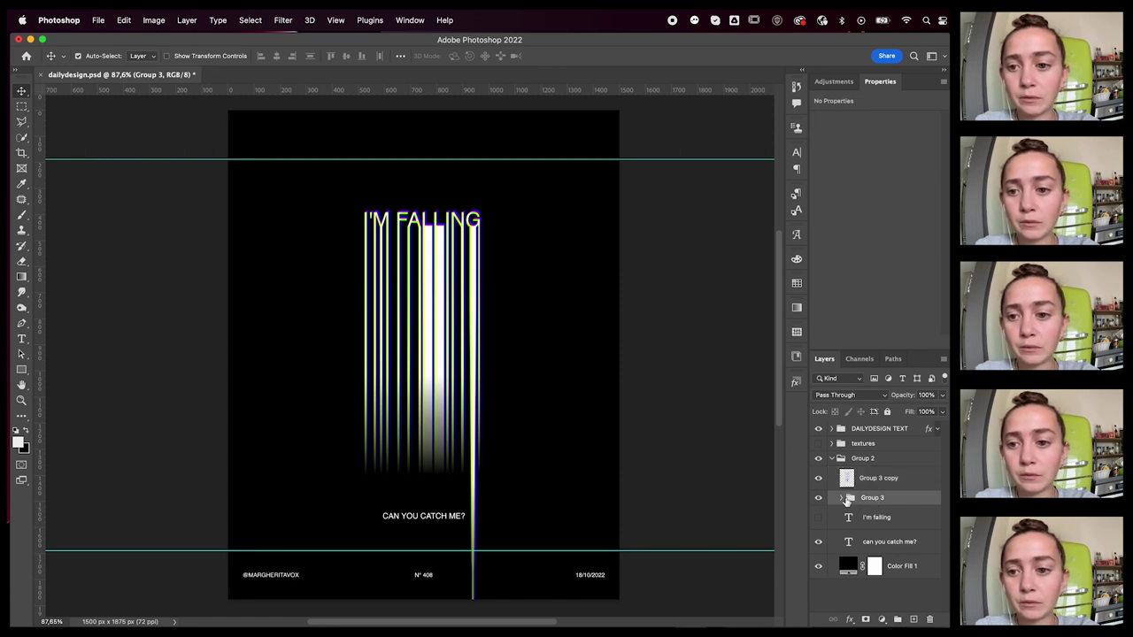
left_click(841, 498)
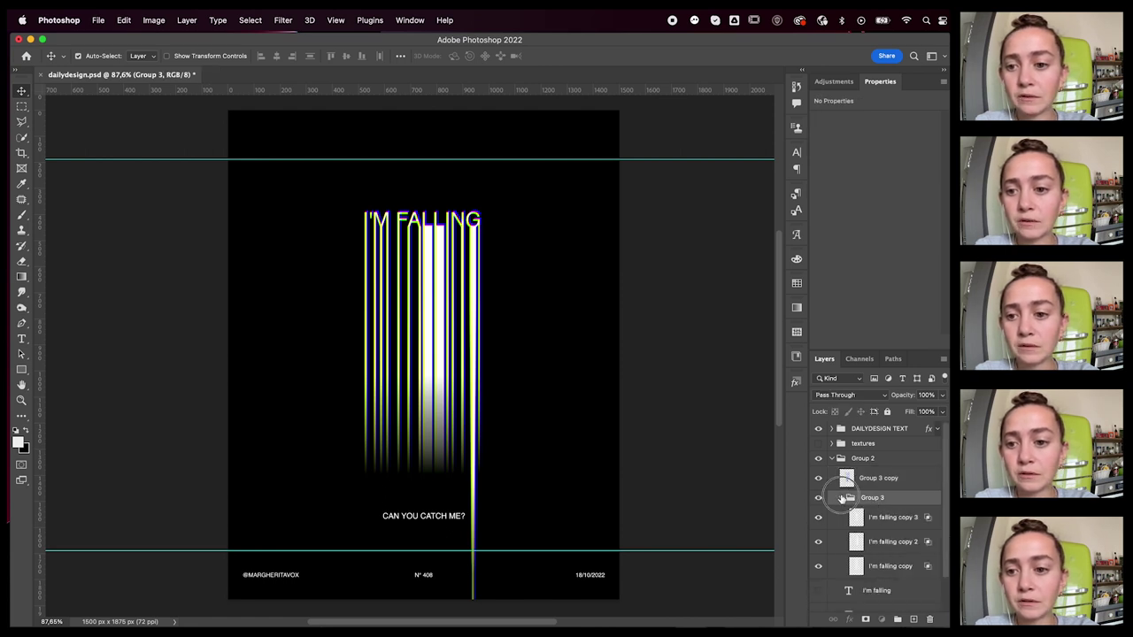
left_click(841, 497)
left_click(818, 498)
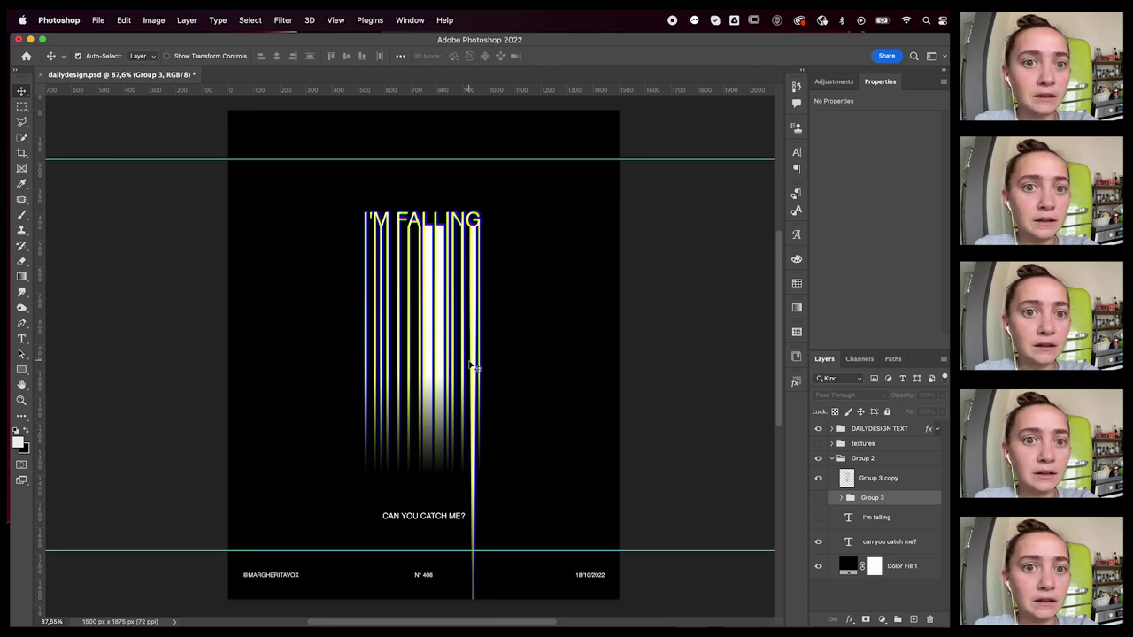
- Liquify the merged headline layer, forward-warping the left streaks in sweeping curves out to the canvas's lower left edge
scroll(422, 329, "down", 1)
left_click(428, 201)
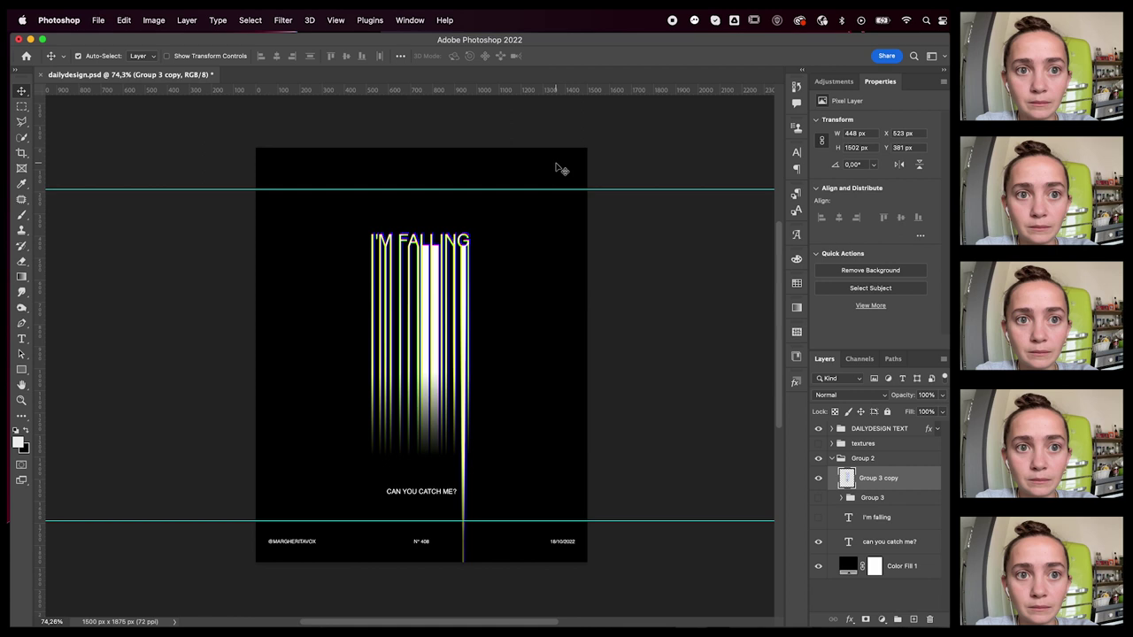
left_click(283, 21)
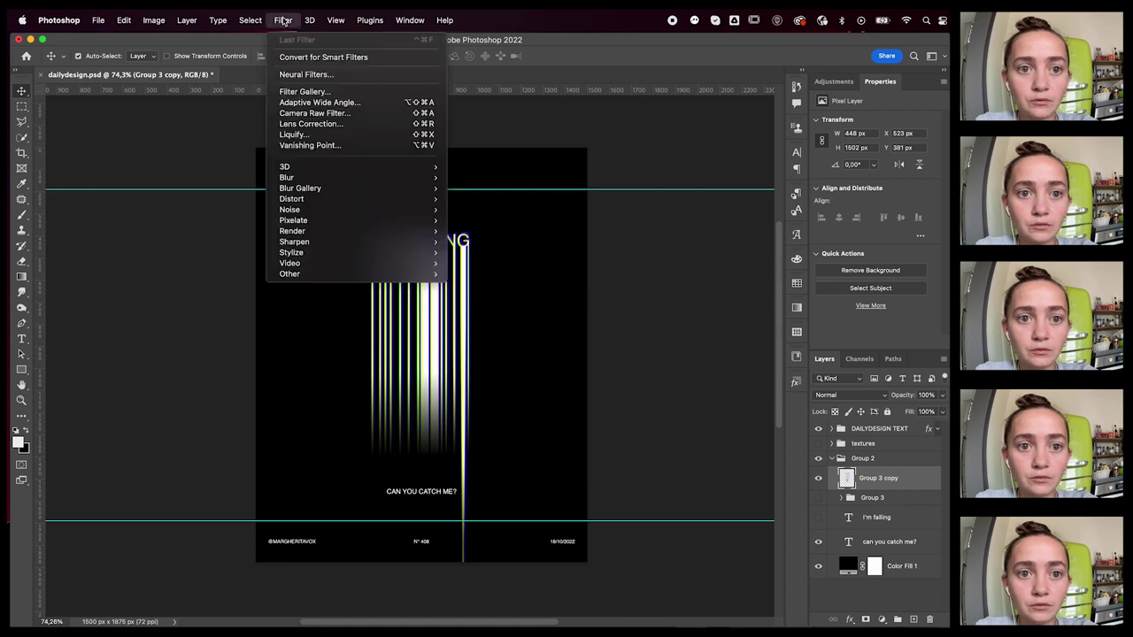
left_click(301, 136)
scroll(392, 345, "down", 3)
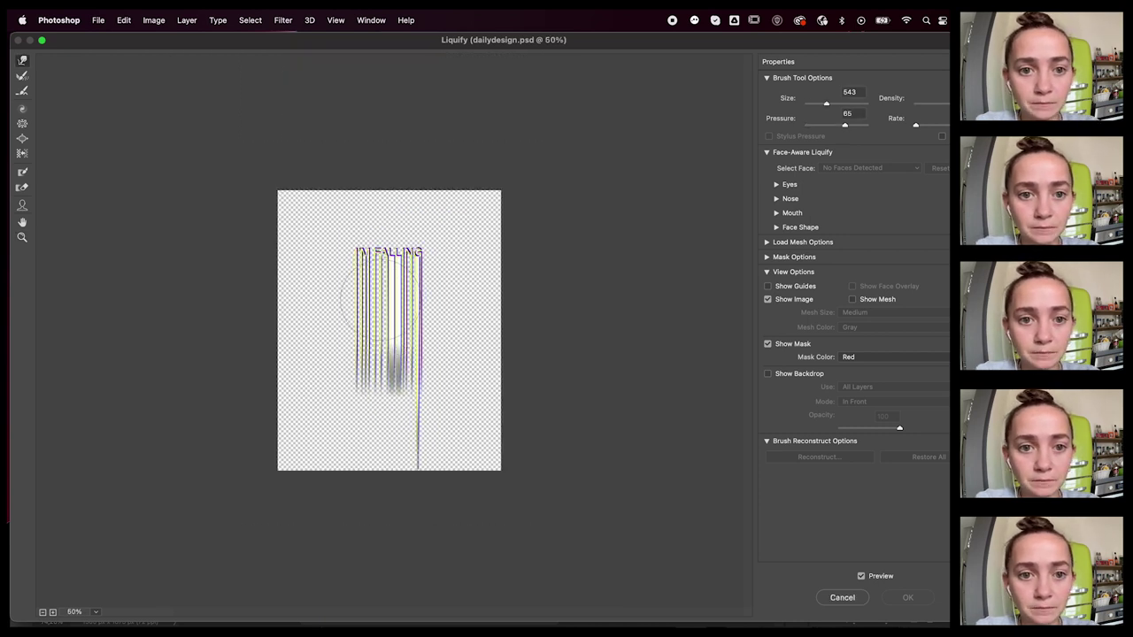
left_click_drag(372, 319, 164, 400)
left_click_drag(366, 353, 213, 418)
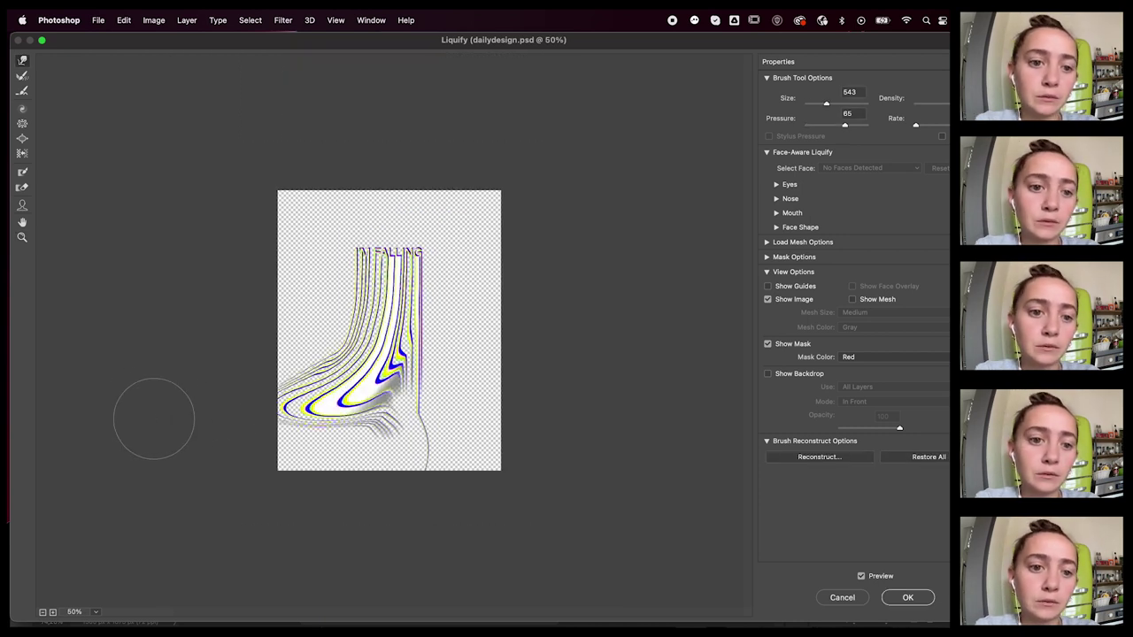
left_click_drag(354, 332, 149, 422)
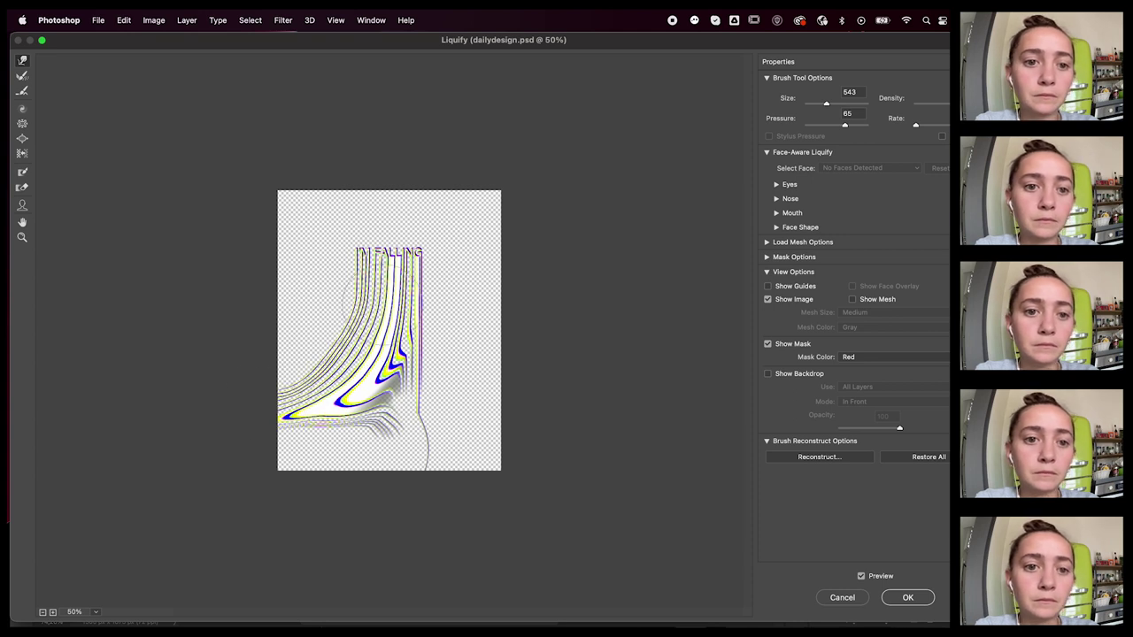
mouse_move(382, 301)
left_mouse_down()
mouse_move(258, 433)
mouse_move(121, 396)
left_mouse_up()
- Warp the right streaks outward to the canvas's lower right edge to form a rippled, flared shape
left_click_drag(398, 331, 584, 424)
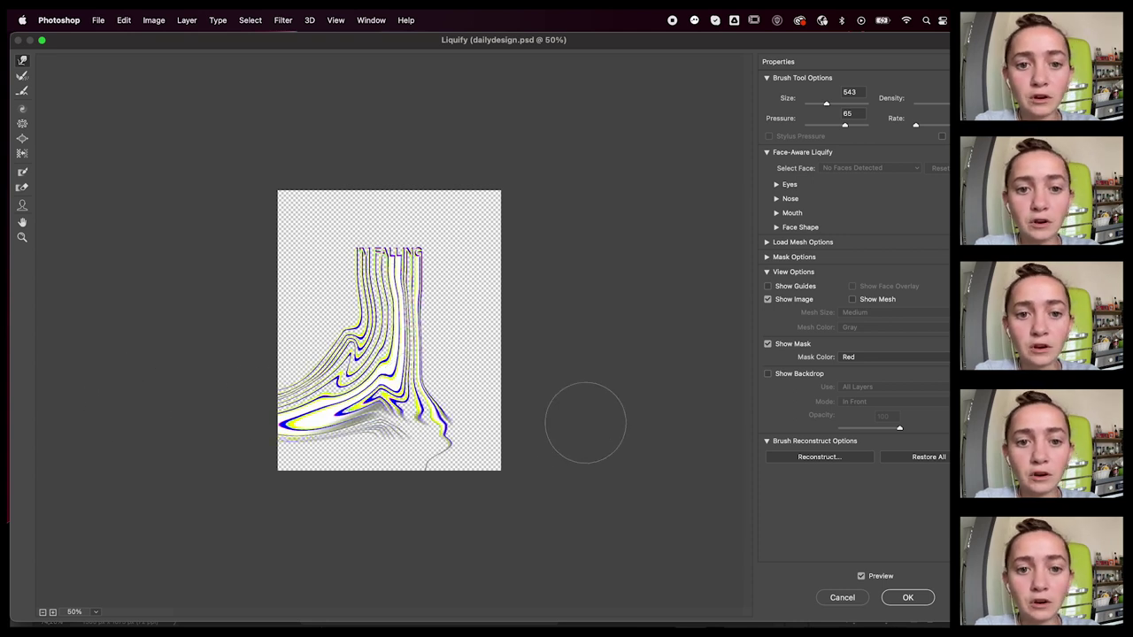
mouse_move(415, 367)
left_mouse_down()
mouse_move(469, 423)
mouse_move(625, 427)
left_mouse_up()
left_click_drag(402, 375, 620, 438)
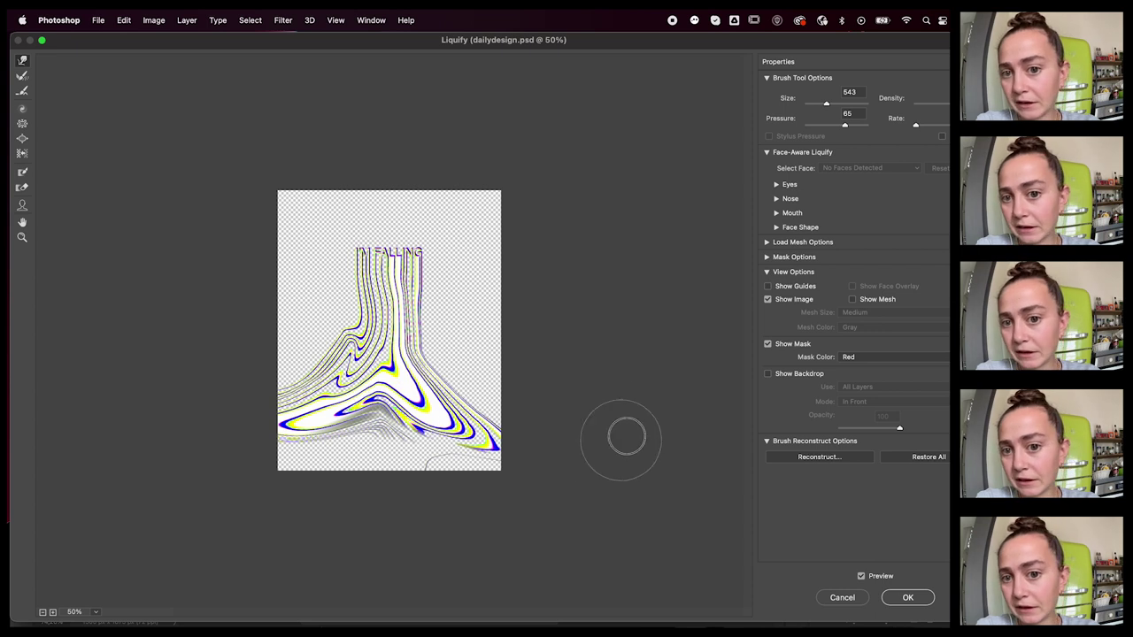
left_click_drag(423, 319, 588, 366)
left_click_drag(425, 352, 557, 415)
left_click_drag(469, 434, 488, 514)
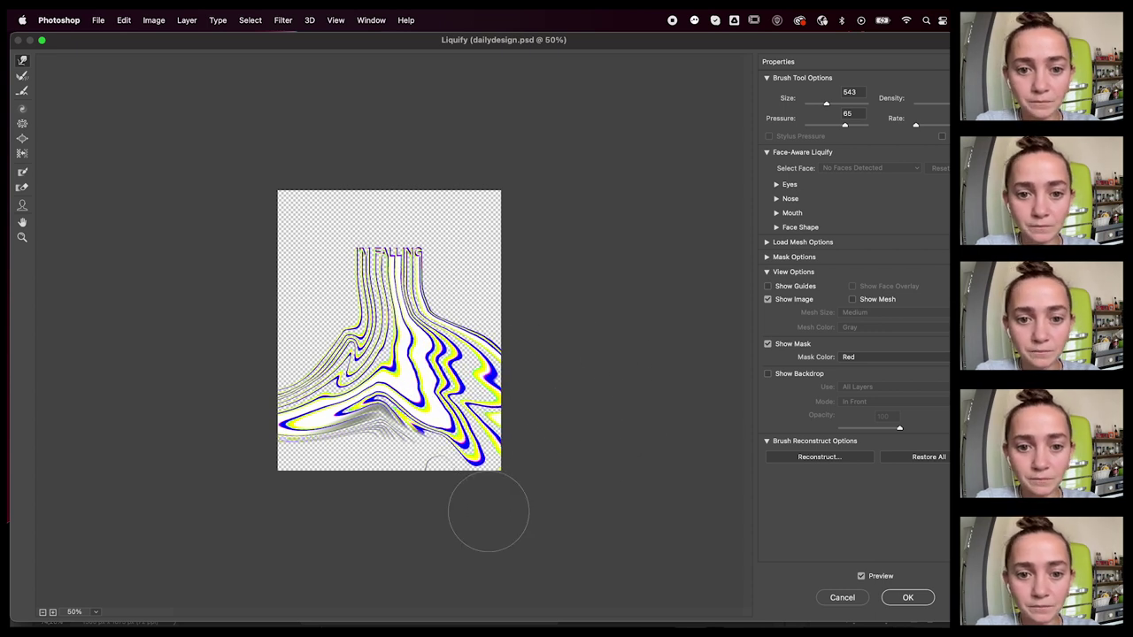
- Pull the lower ends of the streaks down past the canvas's bottom edge and lower left corner, and apply the Liquify
left_click_drag(420, 401, 458, 499)
left_click_drag(453, 447, 469, 514)
left_click_drag(372, 385, 375, 512)
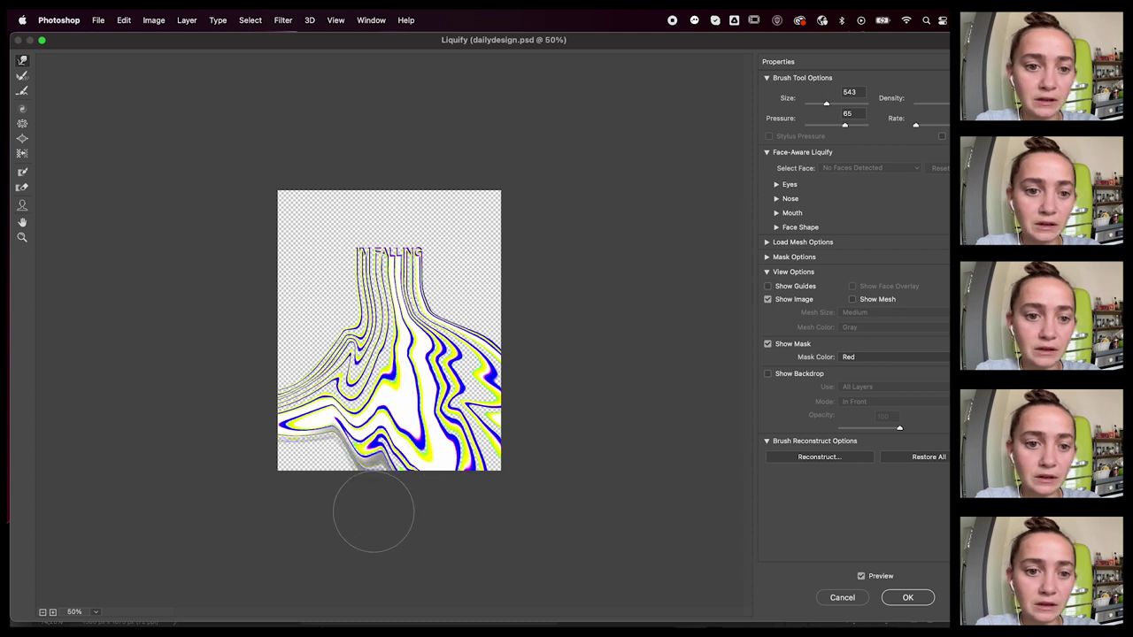
left_click_drag(398, 417, 378, 528)
left_click_drag(332, 399, 335, 534)
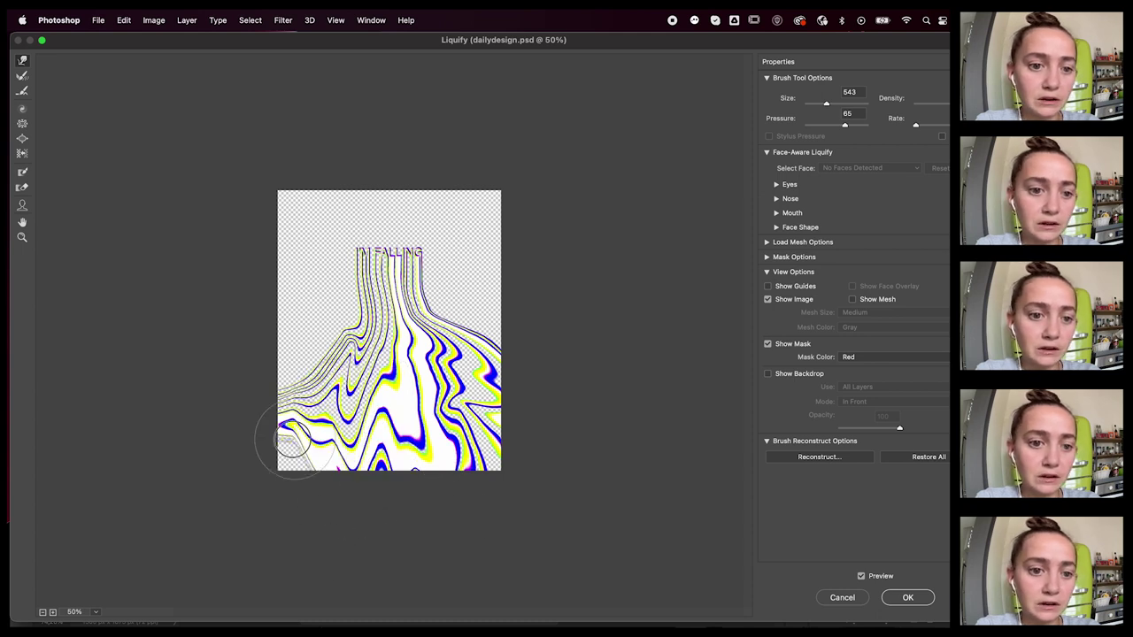
left_click_drag(295, 440, 195, 482)
left_click_drag(325, 466, 245, 493)
key("Return")
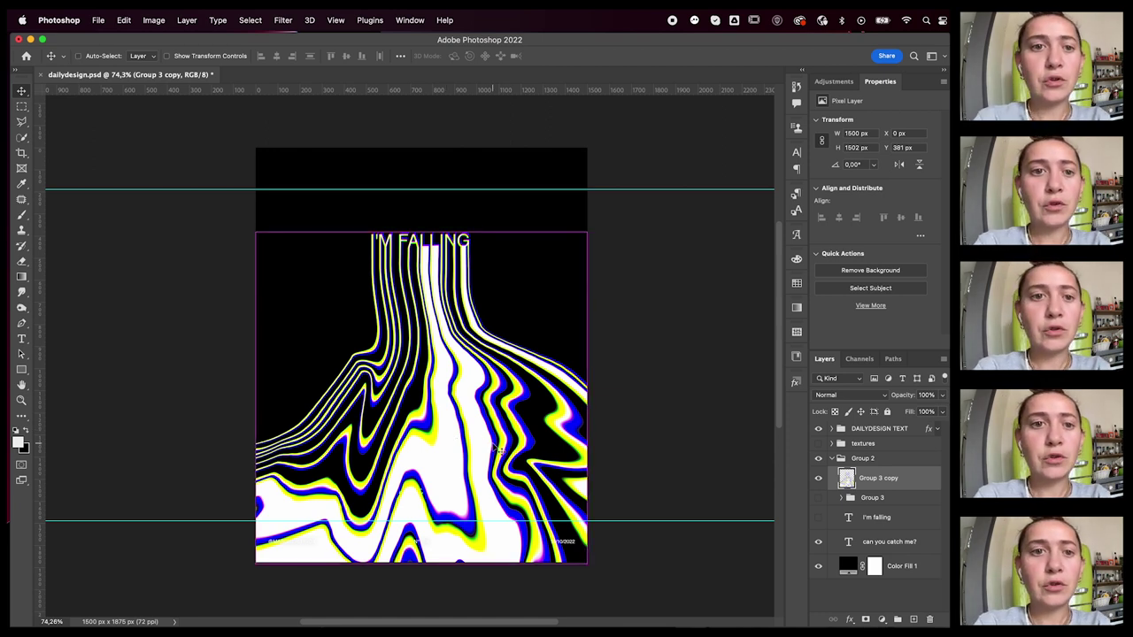
- Duplicate the liquified layer and apply a Gaussian Blur with a 5-pixel radius to the duplicate
key("super+j")
left_click(282, 20)
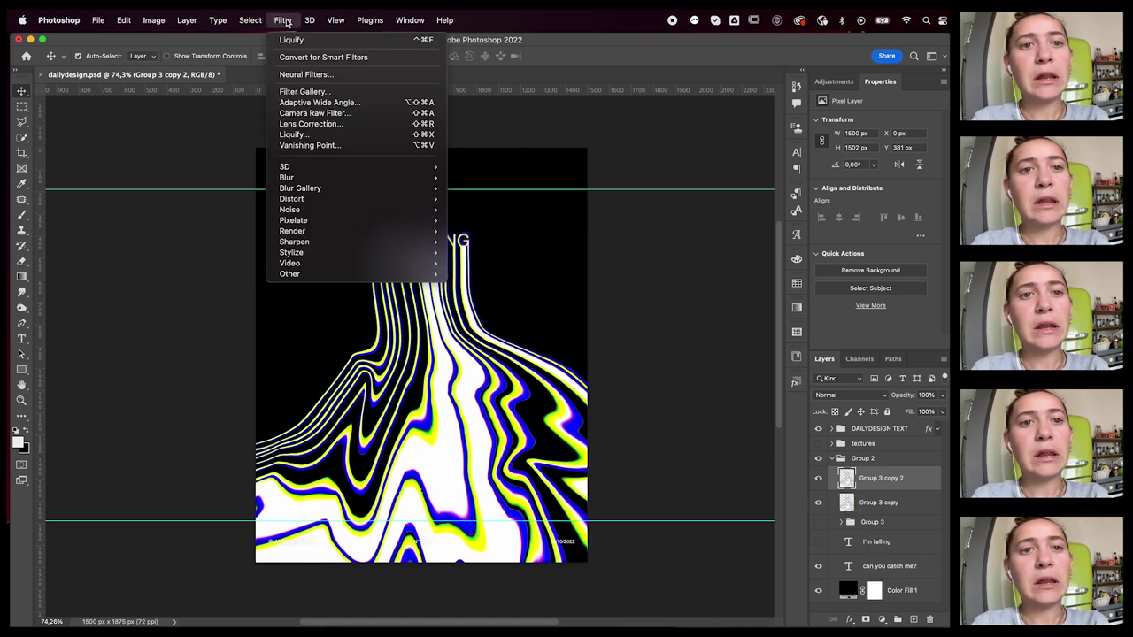
mouse_move(319, 190)
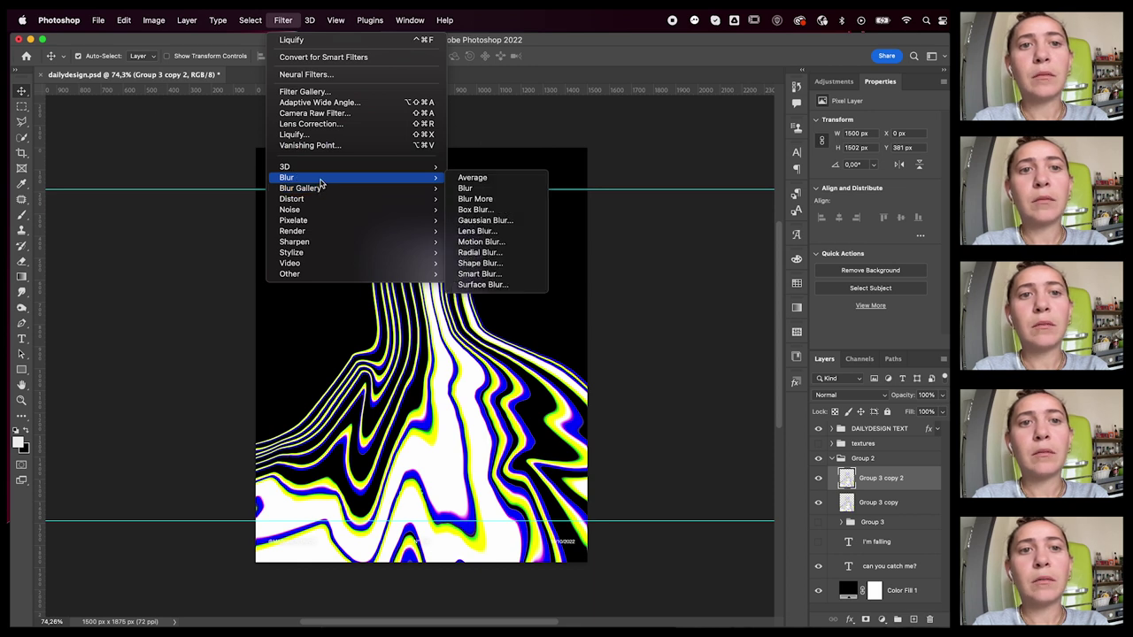
left_click(522, 225)
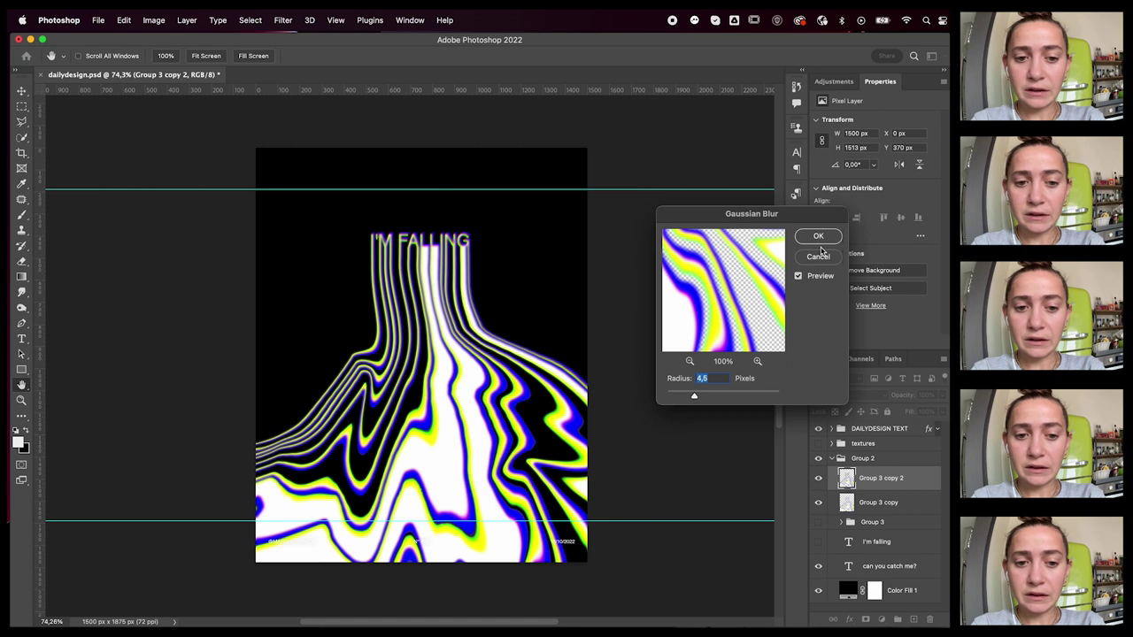
type("5")
key("Return")
- Place the blurred copy beneath the sharp liquified layer and set the sharp layer's blend mode to Exclusion
left_click_drag(886, 479, 910, 512)
left_click(904, 480)
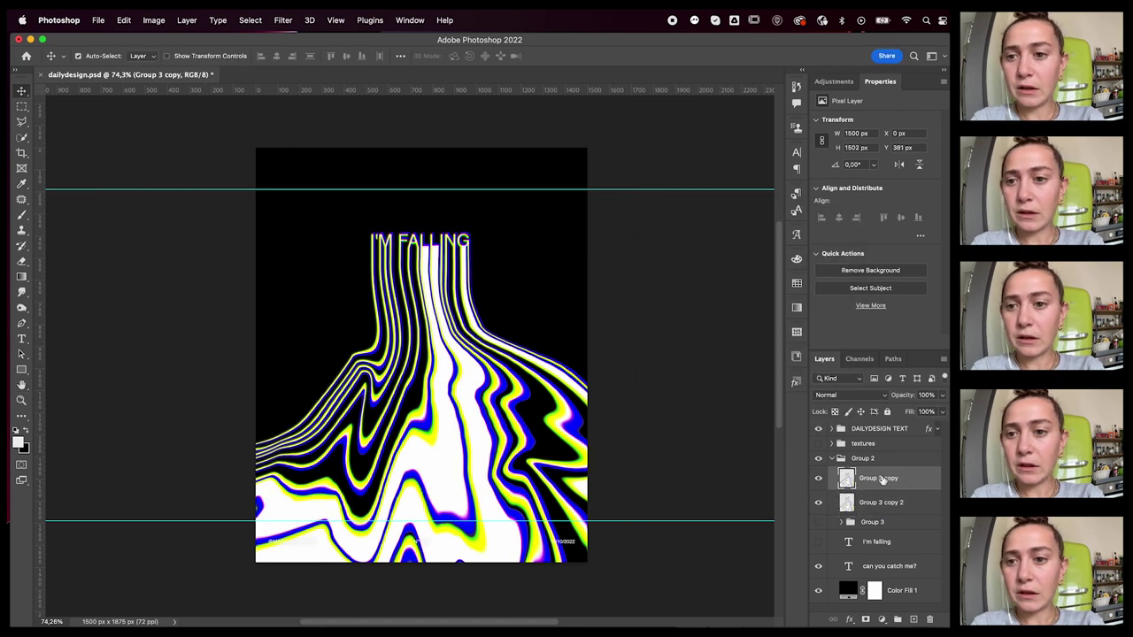
left_click(855, 396)
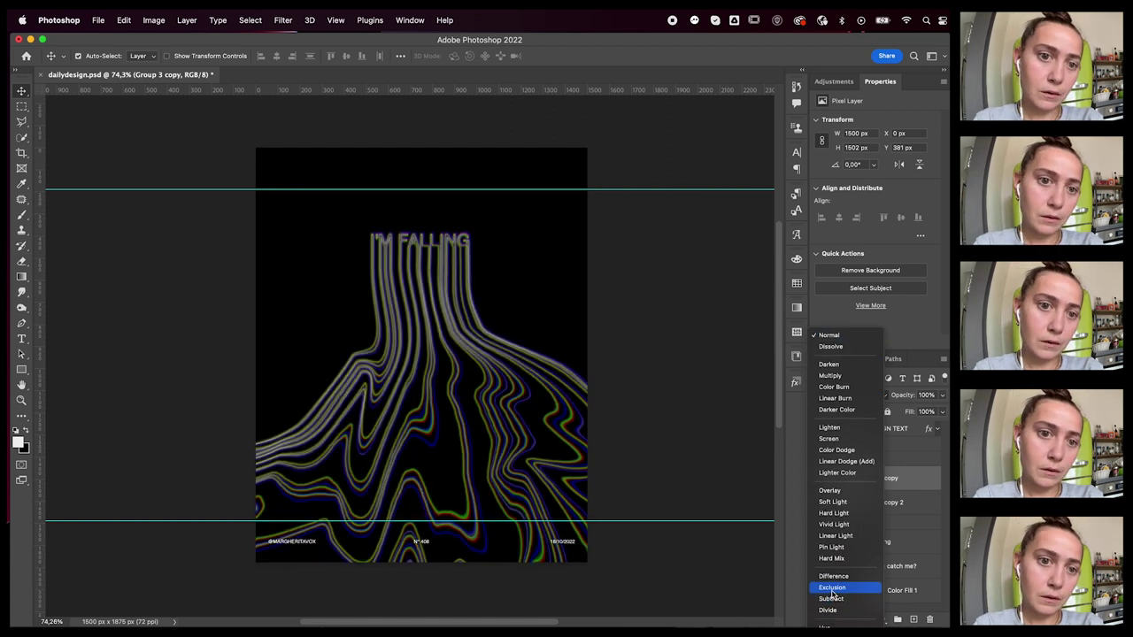
left_click(832, 587)
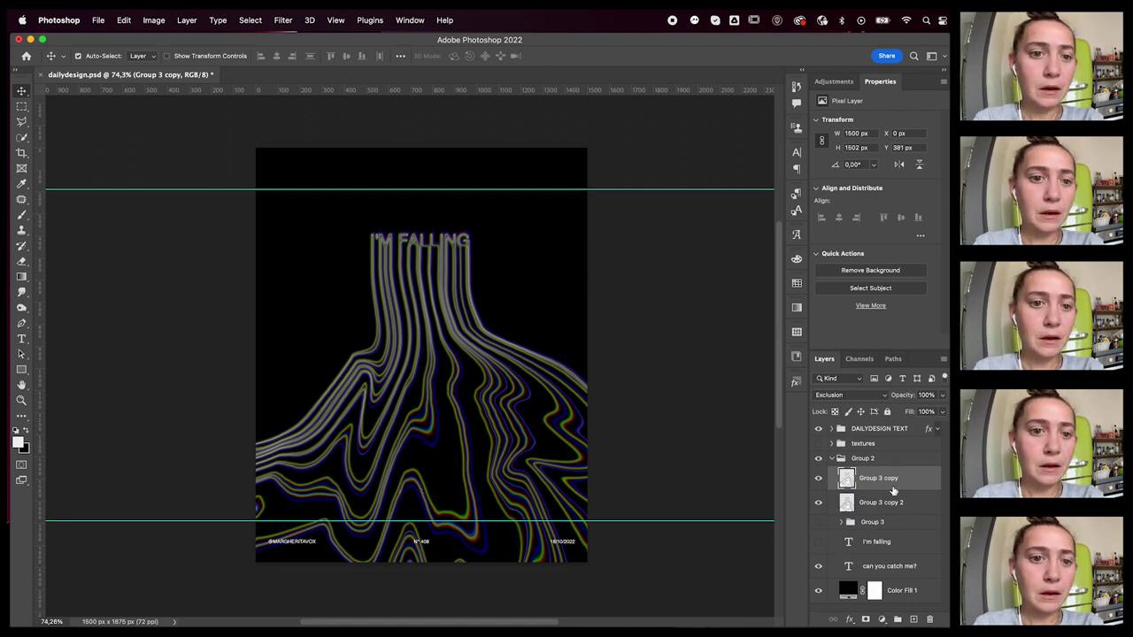
- Try stacking four extra duplicates of the Exclusion layer, and delete them again
key("super+j")
key("super+j")
key("super+j")
key("super+j")
mouse_move(820, 478)
left_mouse_down()
mouse_move(816, 568)
mouse_move(818, 478)
left_mouse_up()
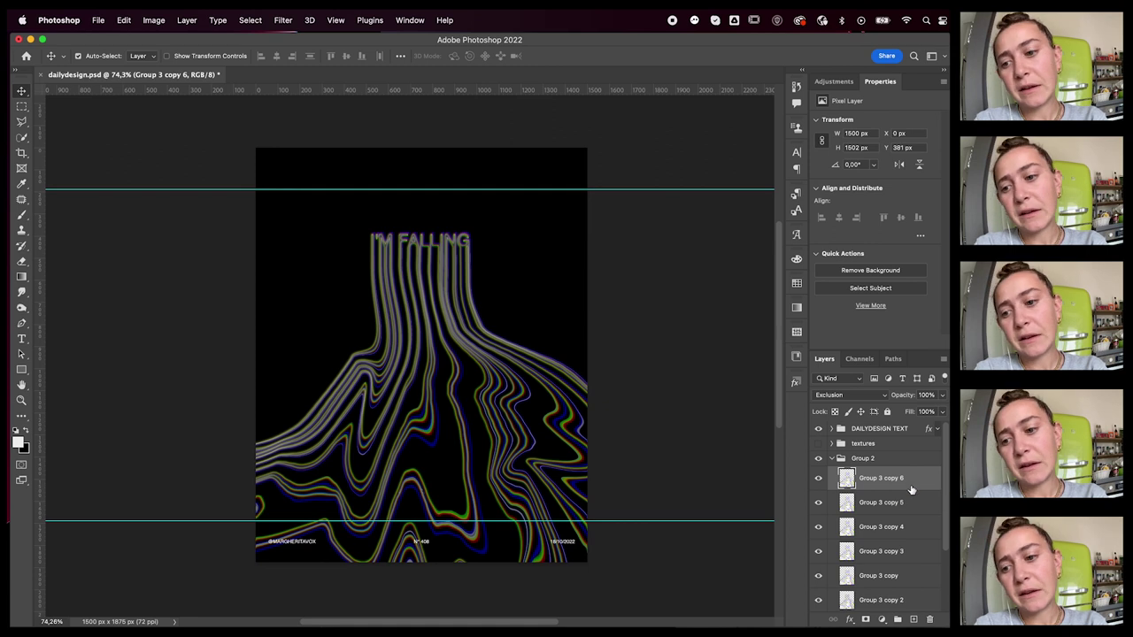
key("BackSpace")
key("BackSpace")
key("BackSpace")
key("BackSpace")
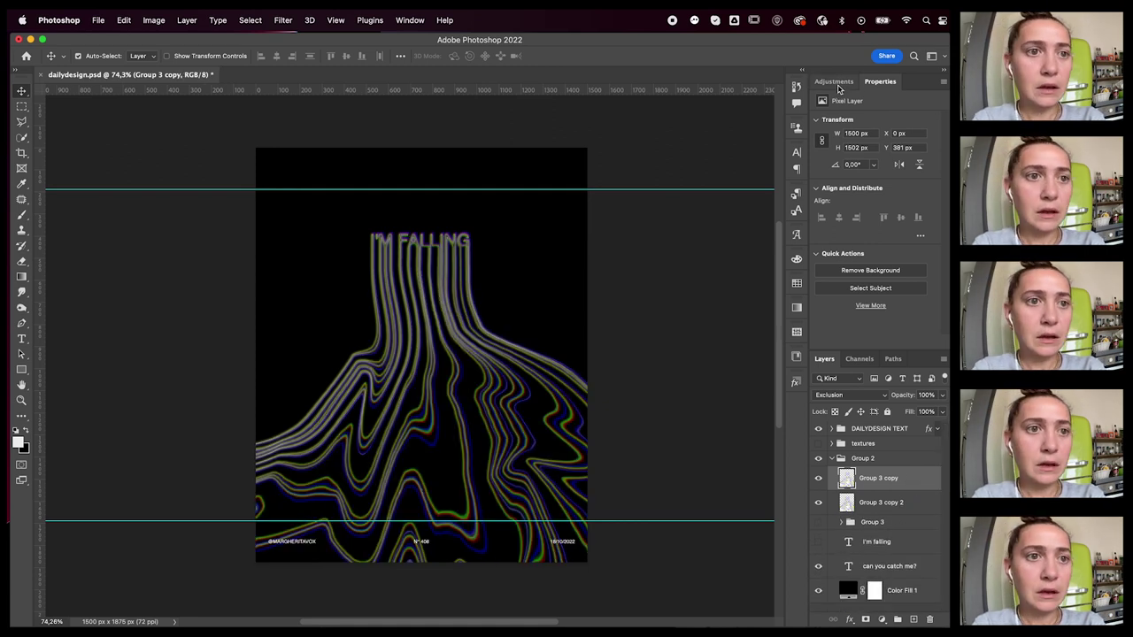
- Add a Gradient Map adjustment layer above the Exclusion layer and try the gradient presets in the MVX FREEBIE set
left_click(837, 83)
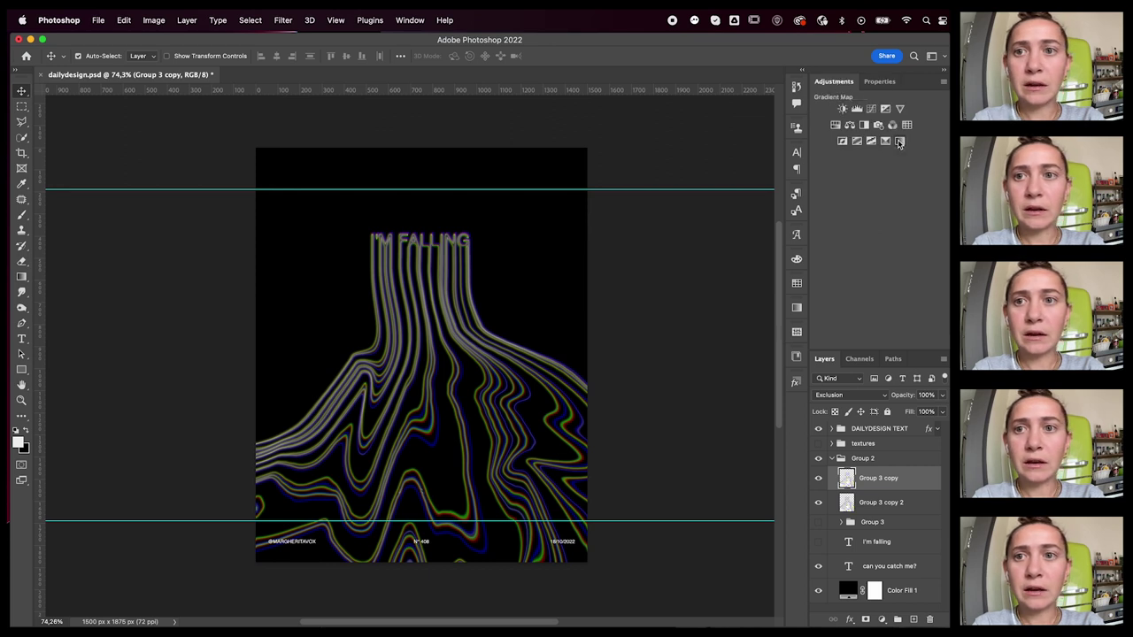
left_click(899, 143)
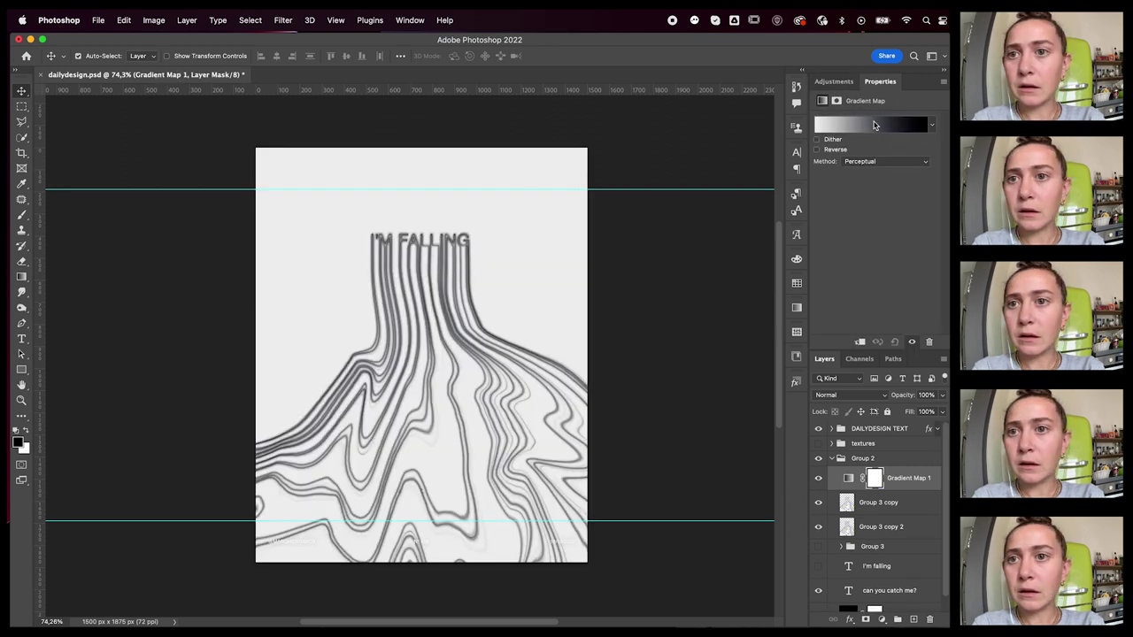
left_click(874, 125)
left_click_drag(824, 142, 770, 43)
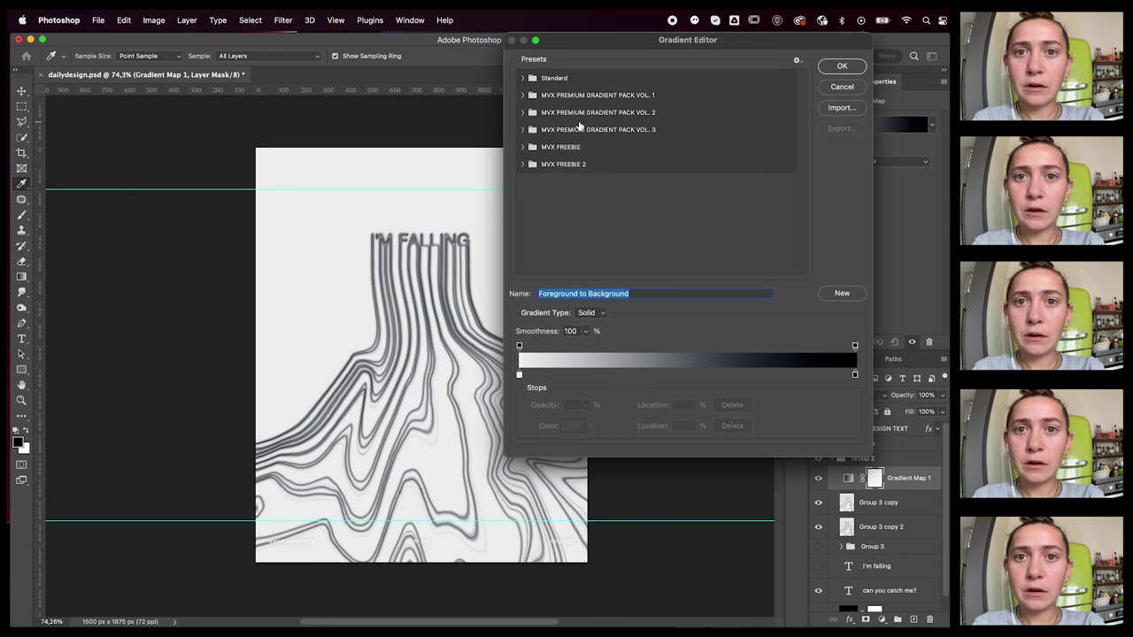
left_click(521, 147)
left_click(537, 166)
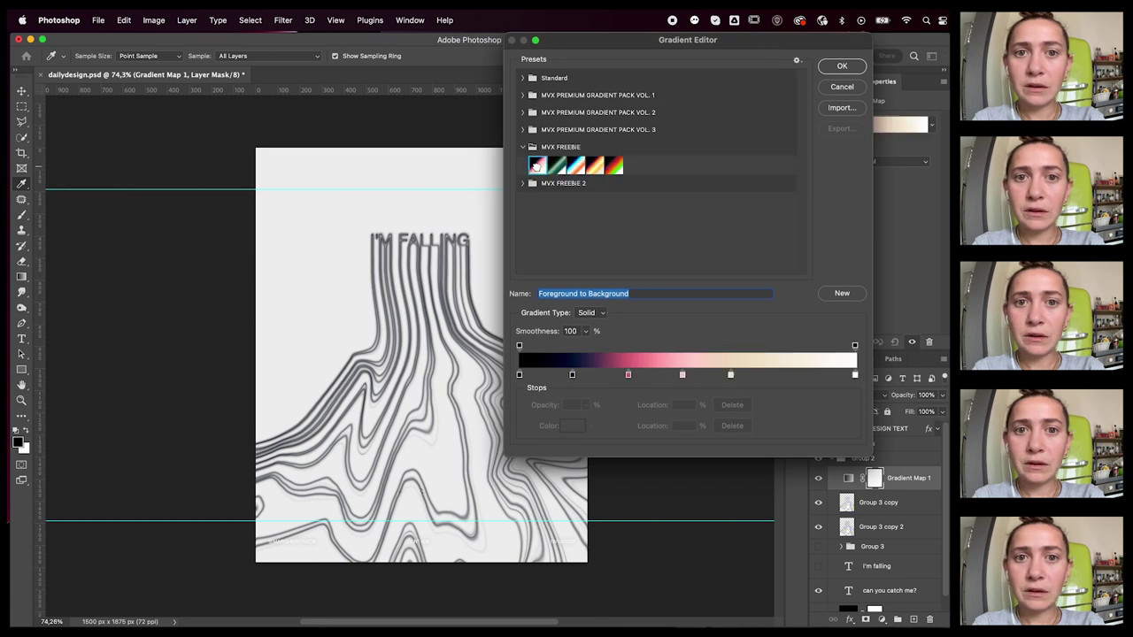
left_click(596, 167)
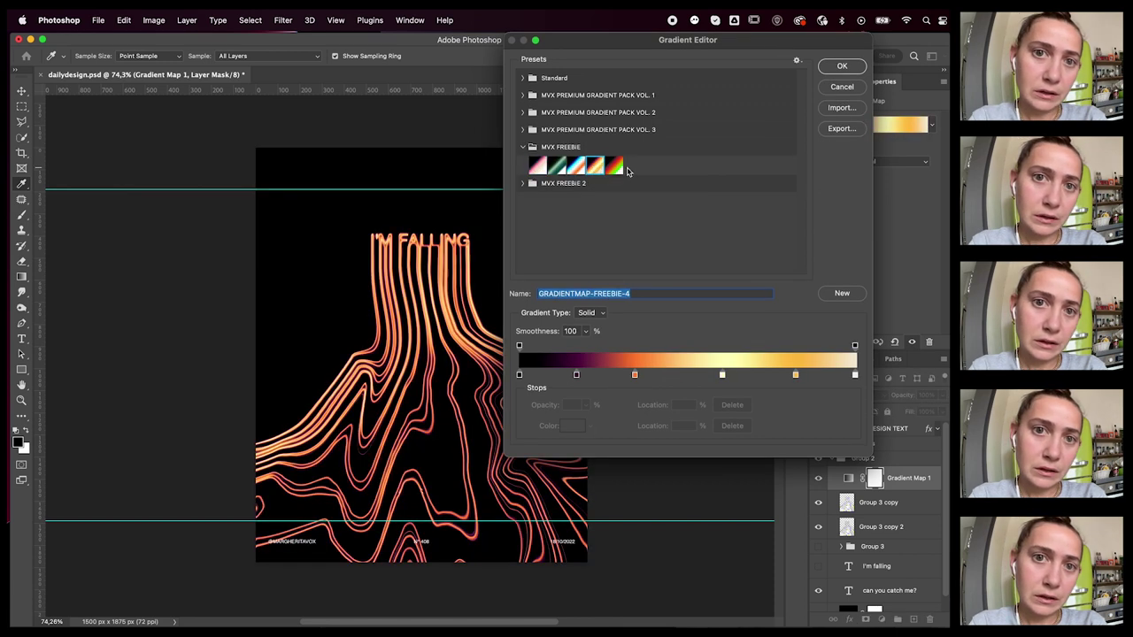
left_click(612, 167)
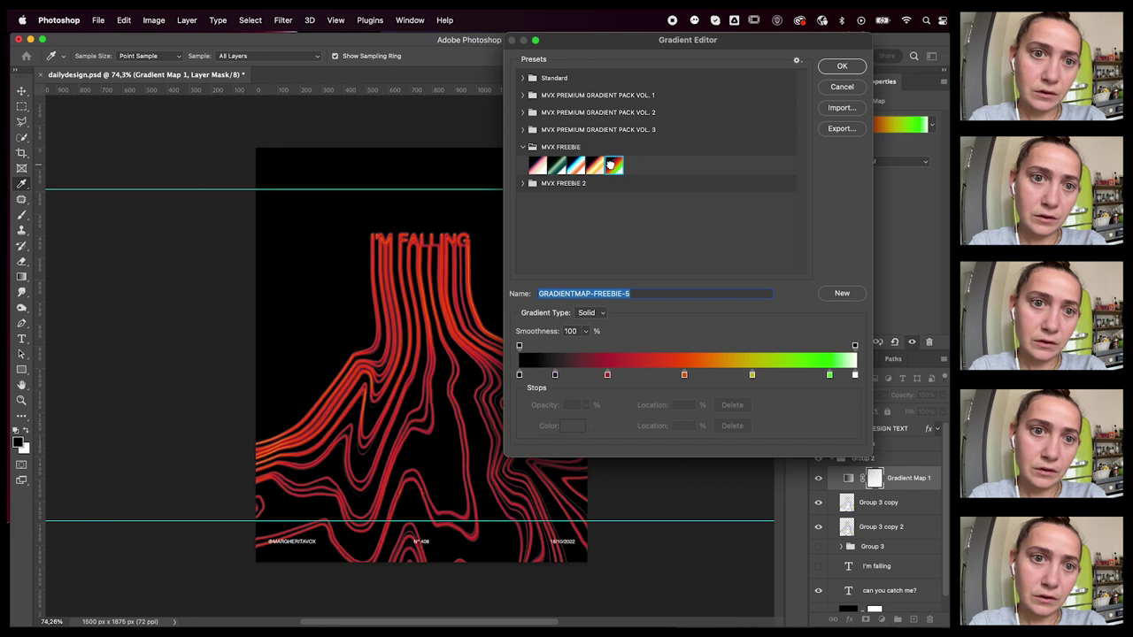
- Compare the MVX FREEBIE 2 presets and apply the black, navy, lime green and violet one to the gradient map
left_click(523, 183)
left_click(613, 203)
left_click(576, 203)
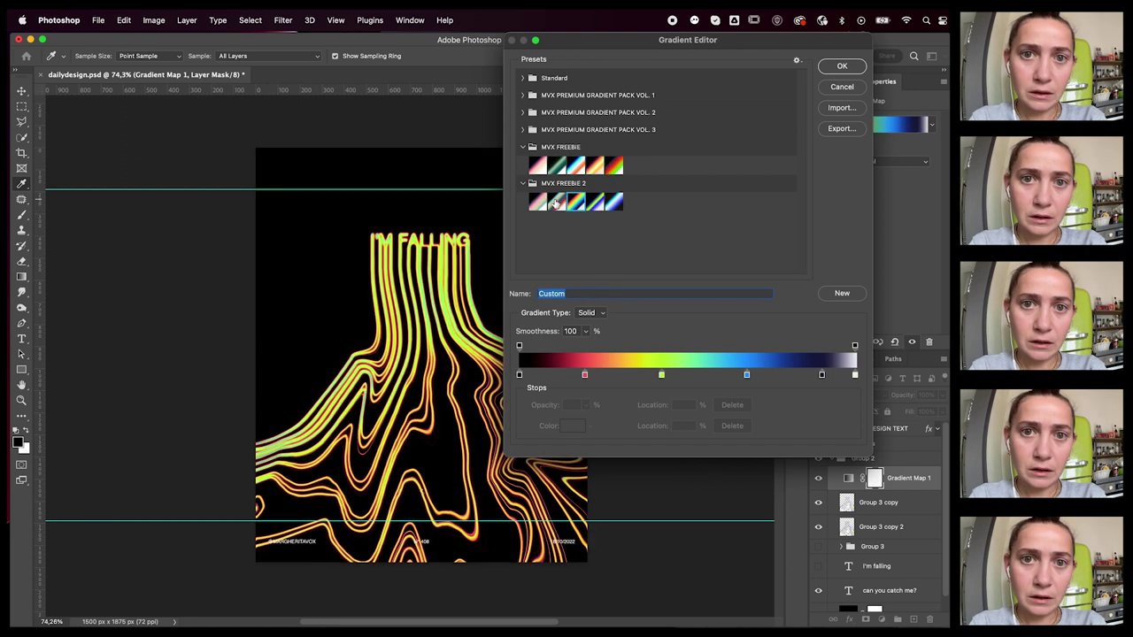
left_click(557, 202)
left_click(540, 203)
left_click(614, 204)
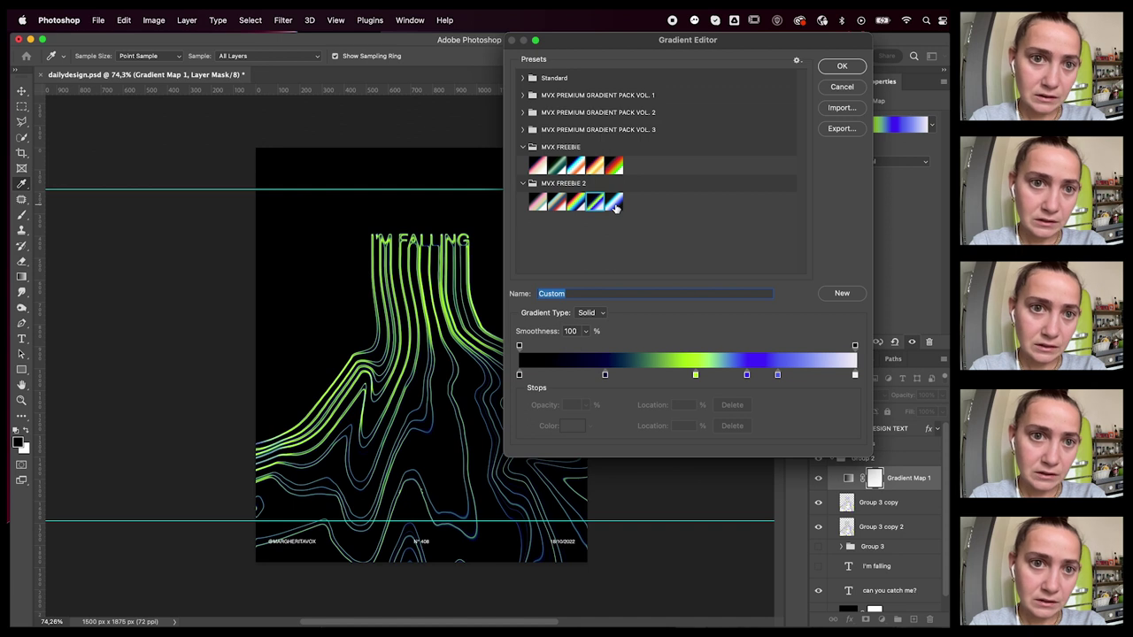
left_click(842, 67)
- Duplicate the blurred layer and smudge the lowest copy at 51% strength around the headline and down the right-hand lines
left_click(902, 528)
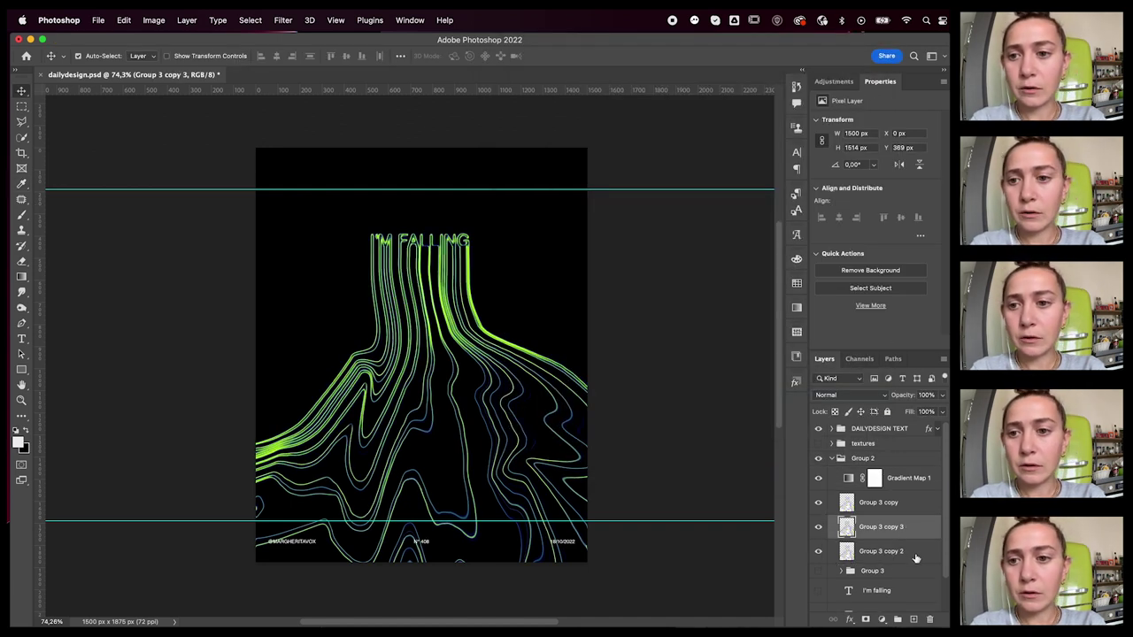
left_click(917, 556)
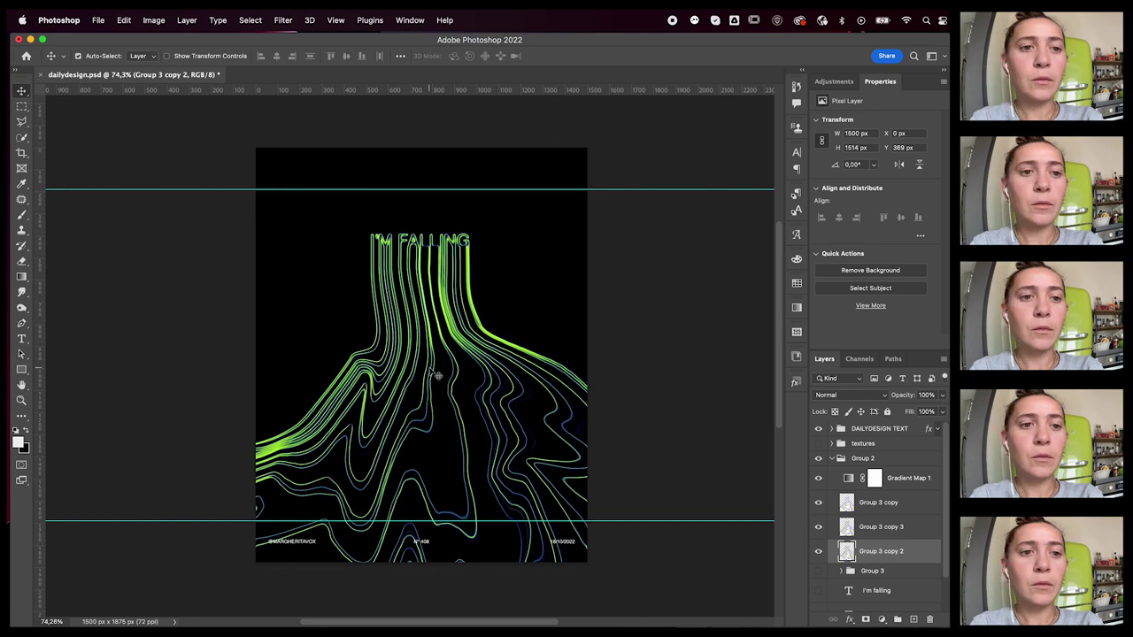
left_click(22, 293)
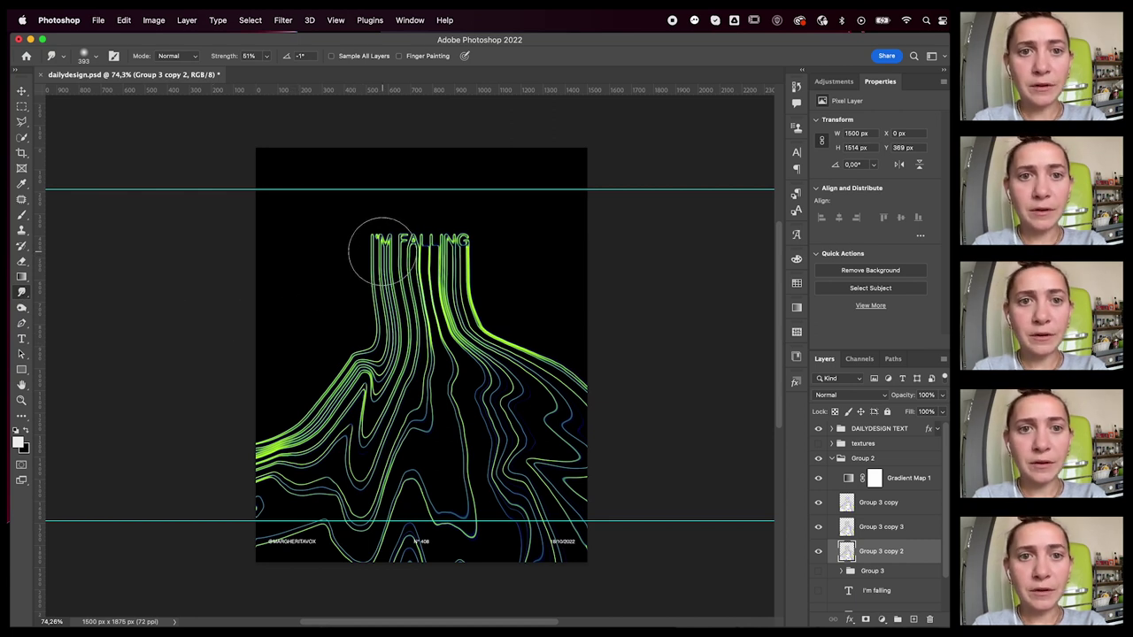
left_click_drag(382, 249, 381, 245)
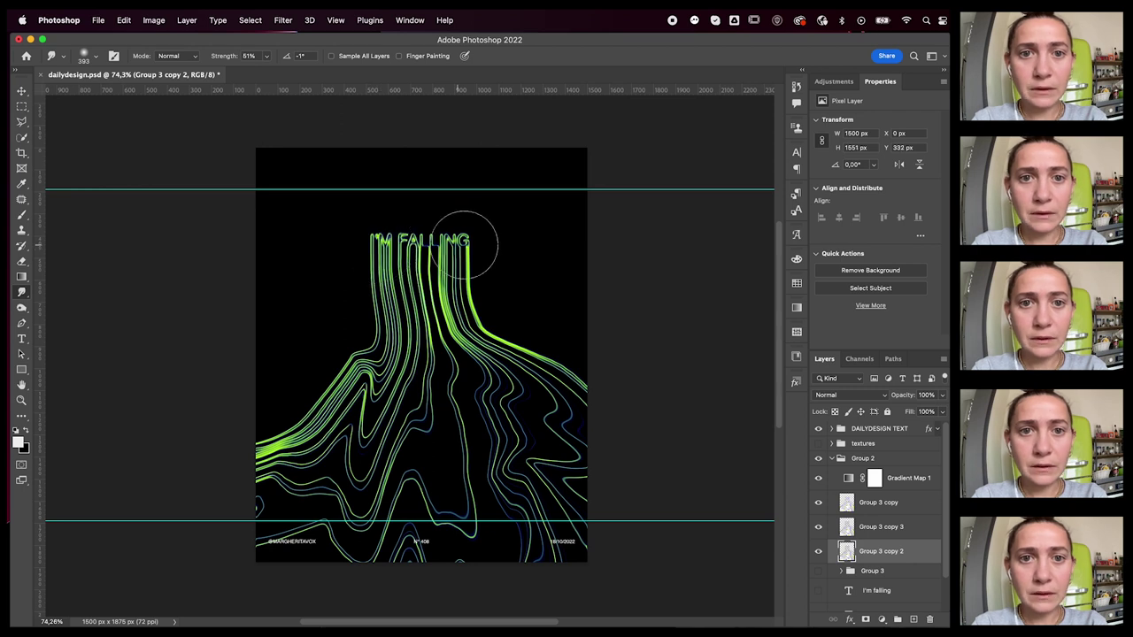
left_click_drag(464, 244, 463, 240)
mouse_move(561, 363)
left_mouse_down()
mouse_move(659, 353)
mouse_move(578, 404)
mouse_move(552, 392)
mouse_move(597, 502)
left_mouse_up()
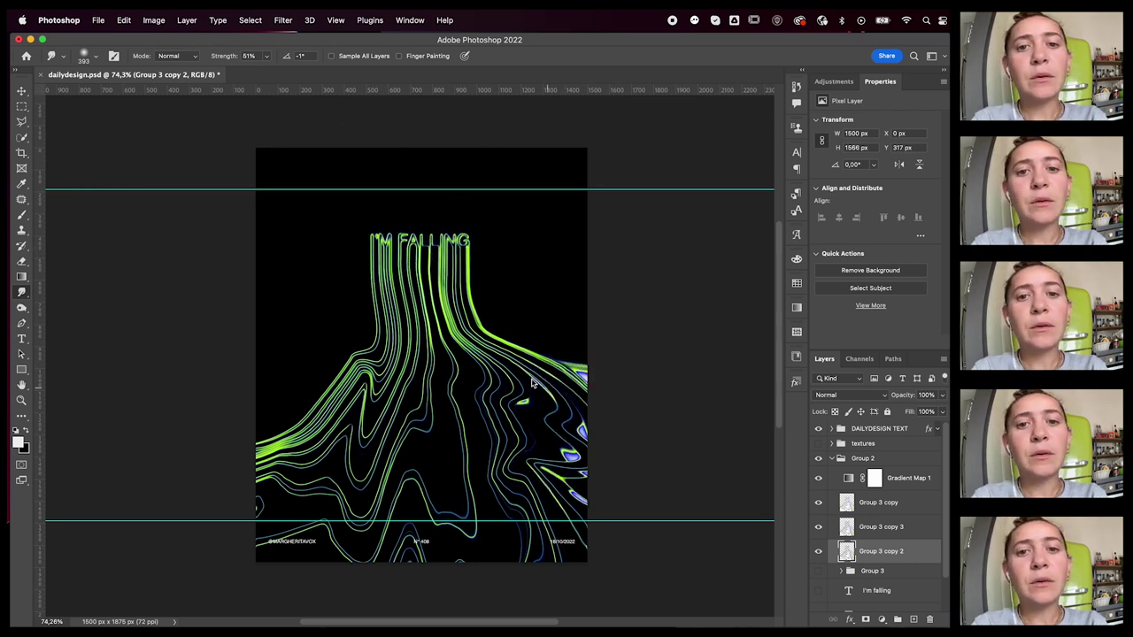
- Smudge the lowest copy's lines downward and outward through the centre, lower left and bottom of the melting shape
mouse_move(451, 295)
left_mouse_down()
mouse_move(384, 396)
mouse_move(390, 298)
mouse_move(390, 334)
mouse_move(286, 505)
mouse_move(270, 483)
left_mouse_up()
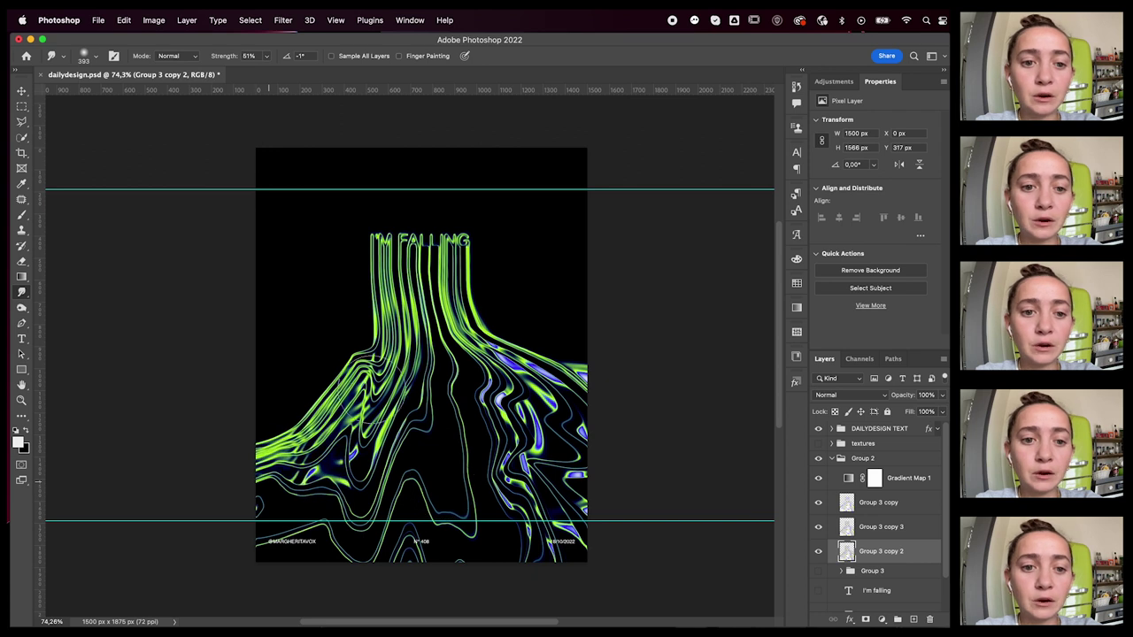
left_click_drag(392, 393, 179, 522)
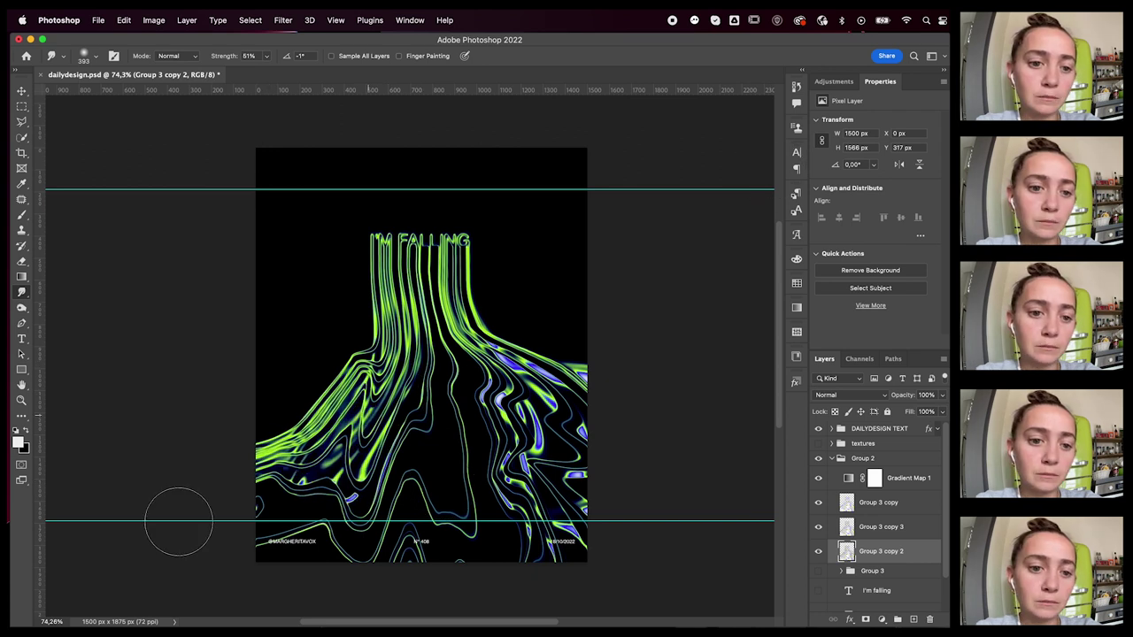
left_click_drag(421, 285, 442, 589)
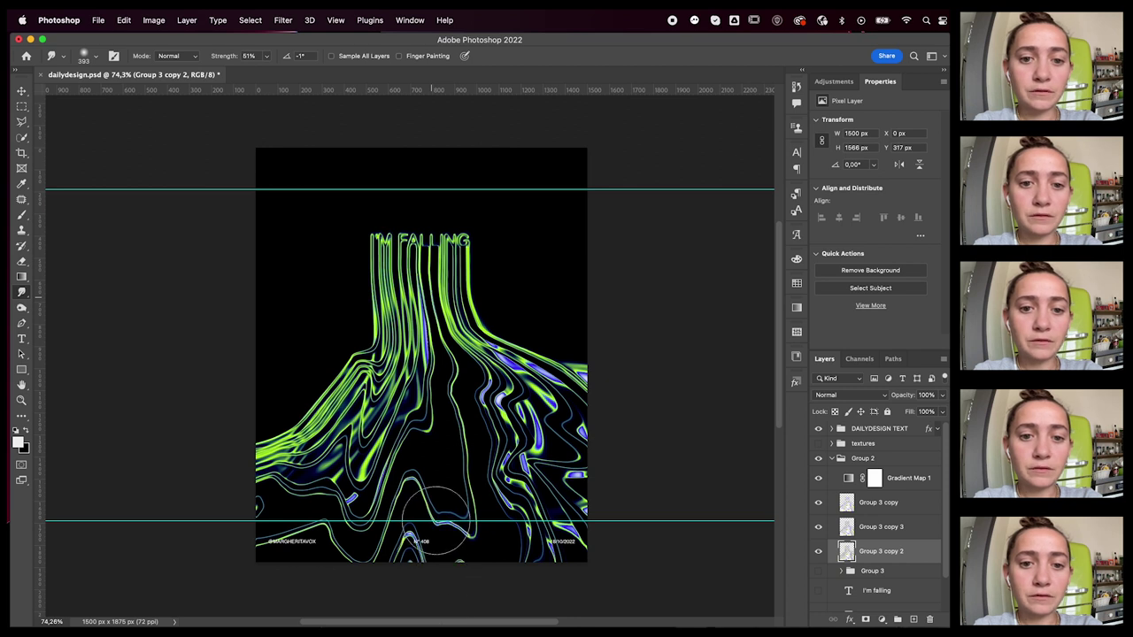
left_click_drag(453, 383, 513, 571)
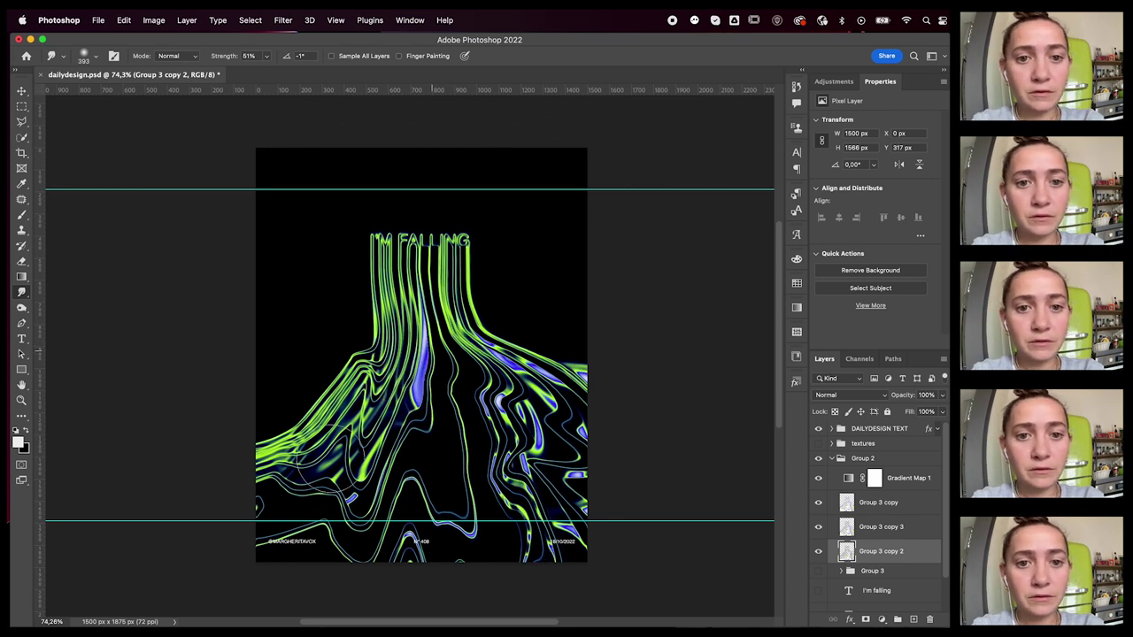
mouse_move(425, 398)
left_mouse_down()
mouse_move(413, 432)
mouse_move(307, 515)
mouse_move(222, 480)
mouse_move(159, 595)
left_mouse_up()
mouse_move(441, 441)
left_mouse_down()
mouse_move(389, 463)
mouse_move(359, 578)
left_mouse_up()
- Duplicate the smudged layer and apply a Radial Blur to the new copy
key("ctrl+j")
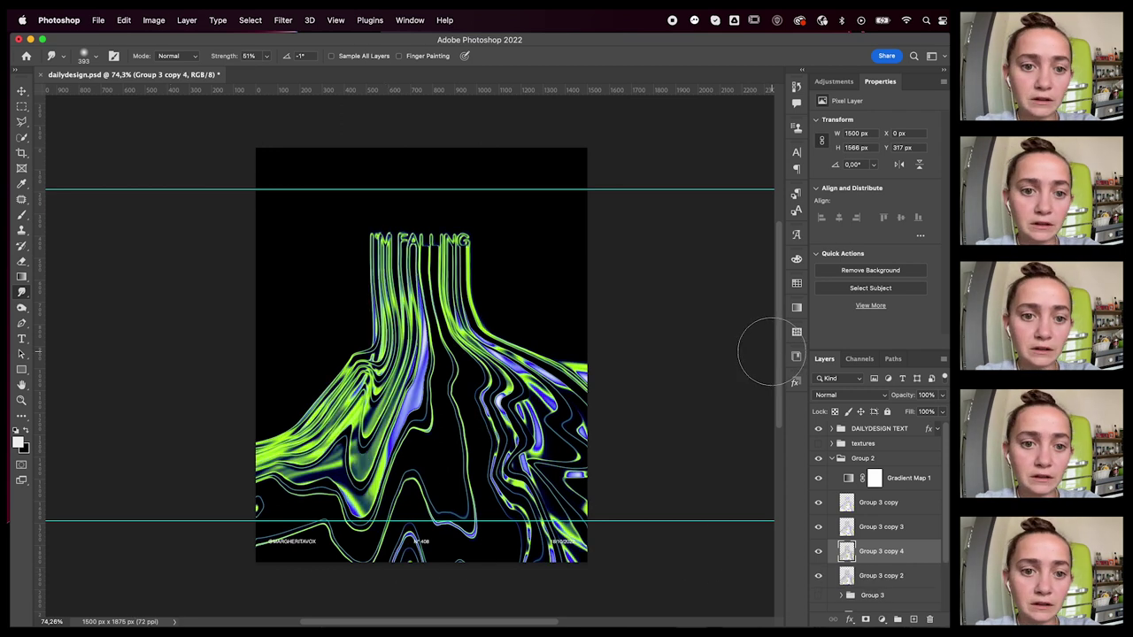
left_click(283, 19)
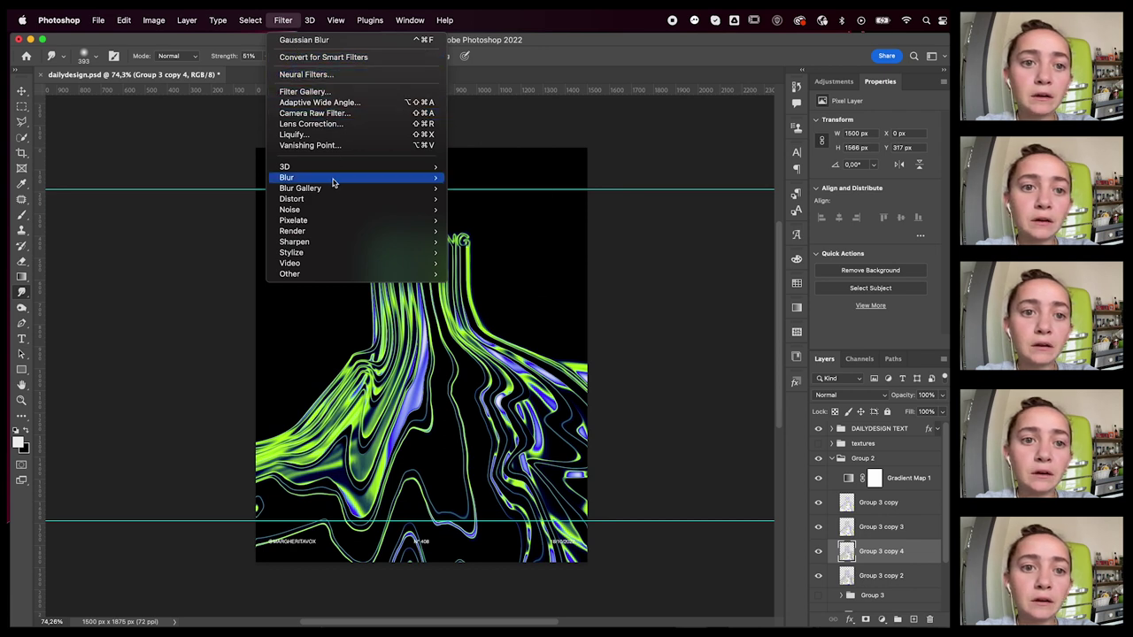
mouse_move(334, 182)
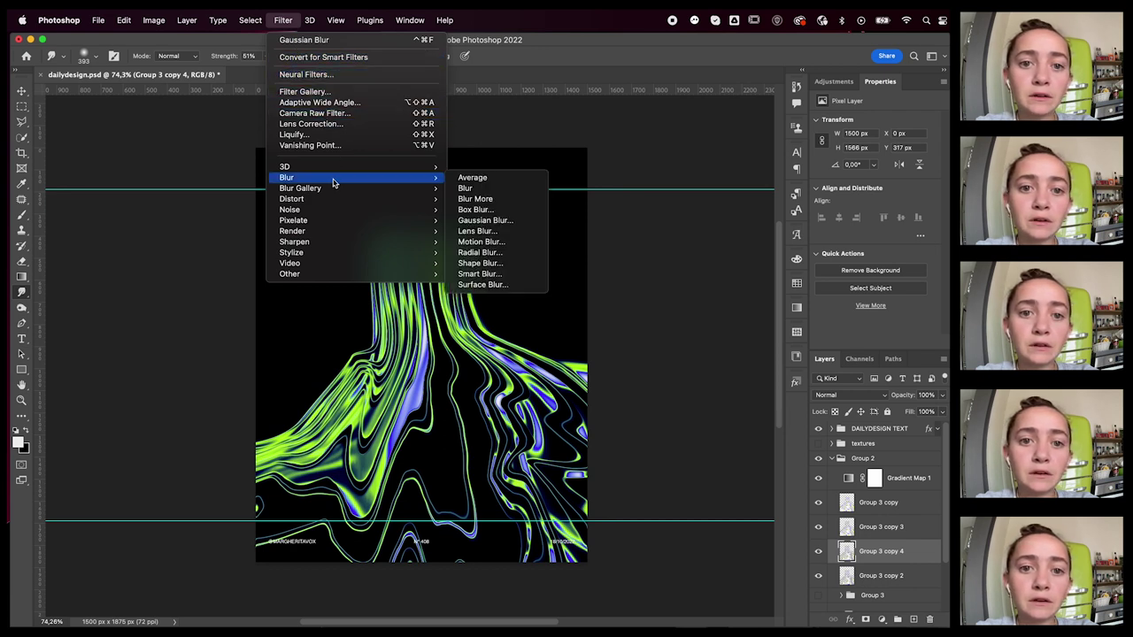
left_click(502, 254)
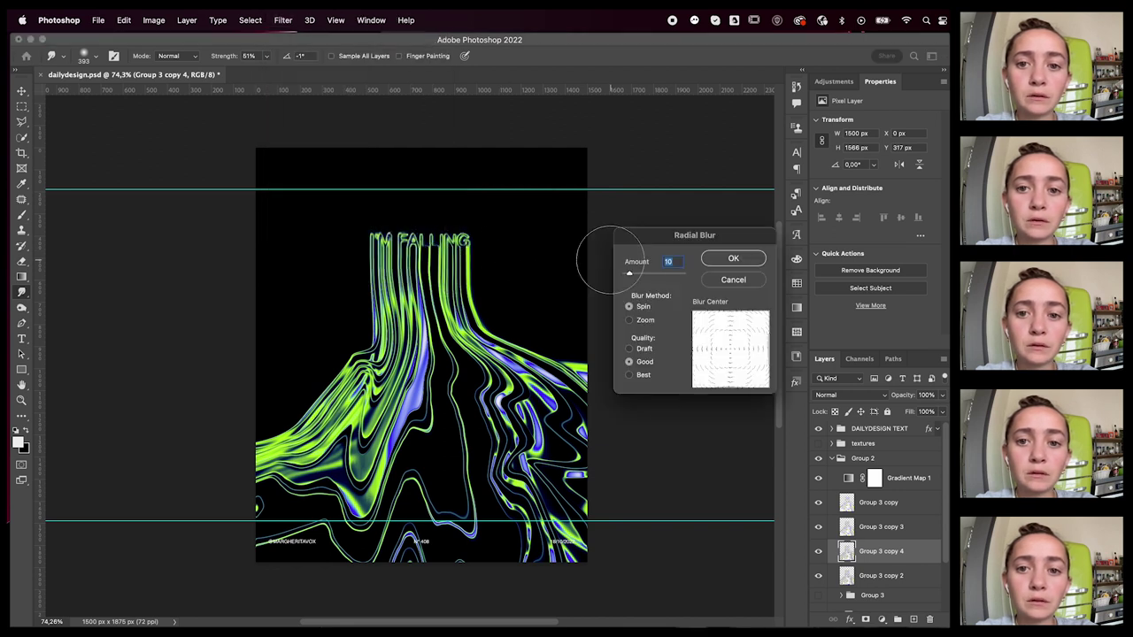
- Move the radially blurred copy directly below the Gradient Map and set its blend mode to Lighten
left_click_drag(913, 551, 915, 496)
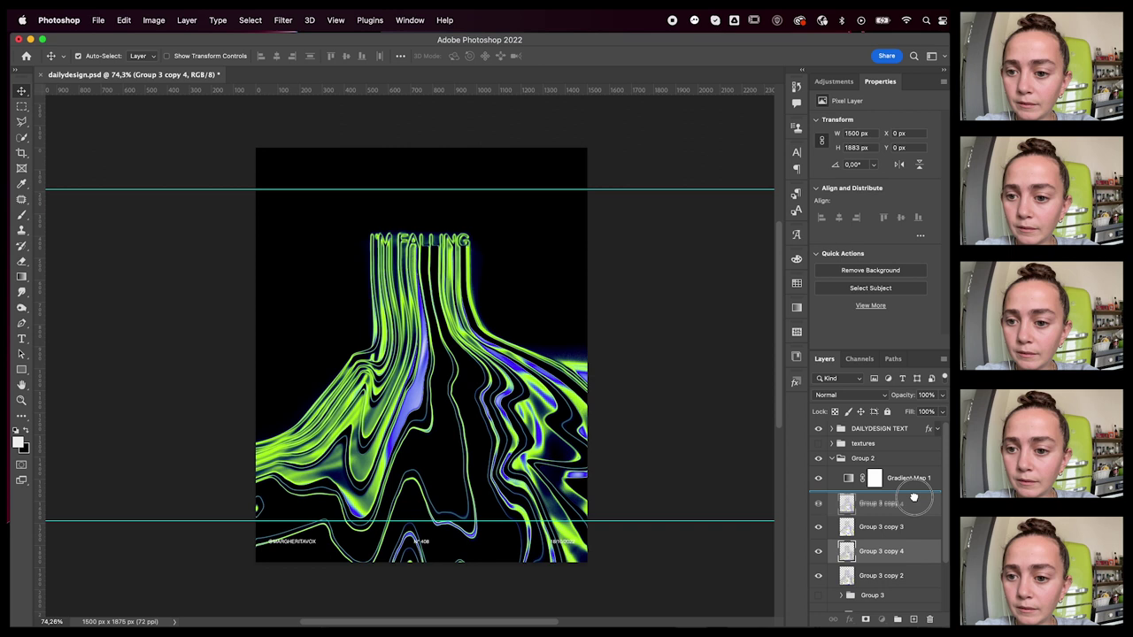
left_click(844, 397)
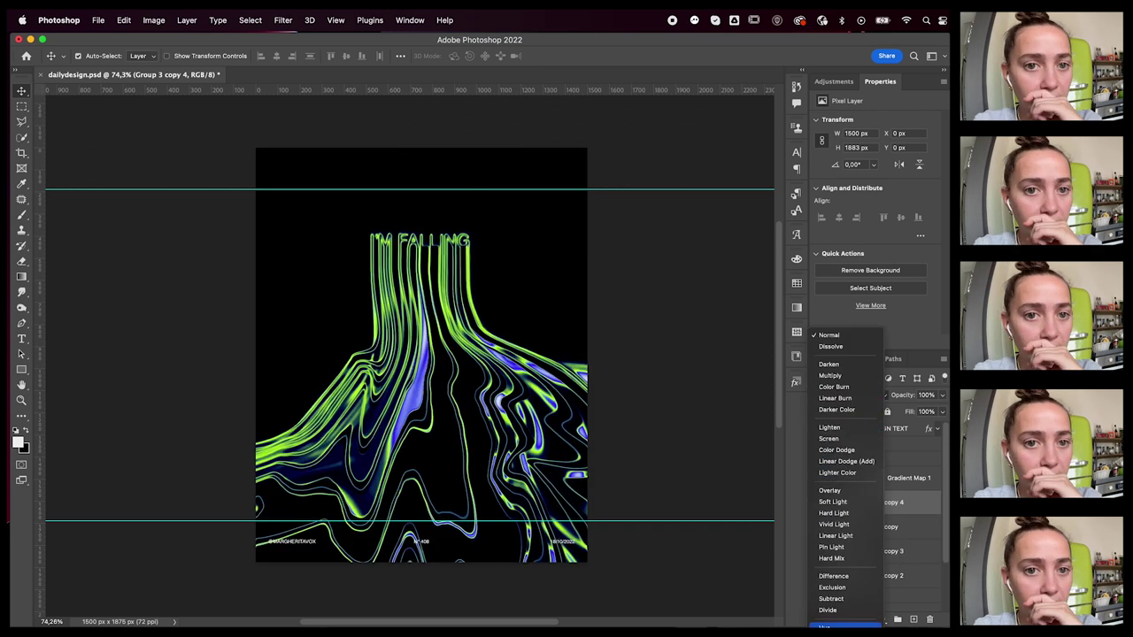
left_click(857, 431)
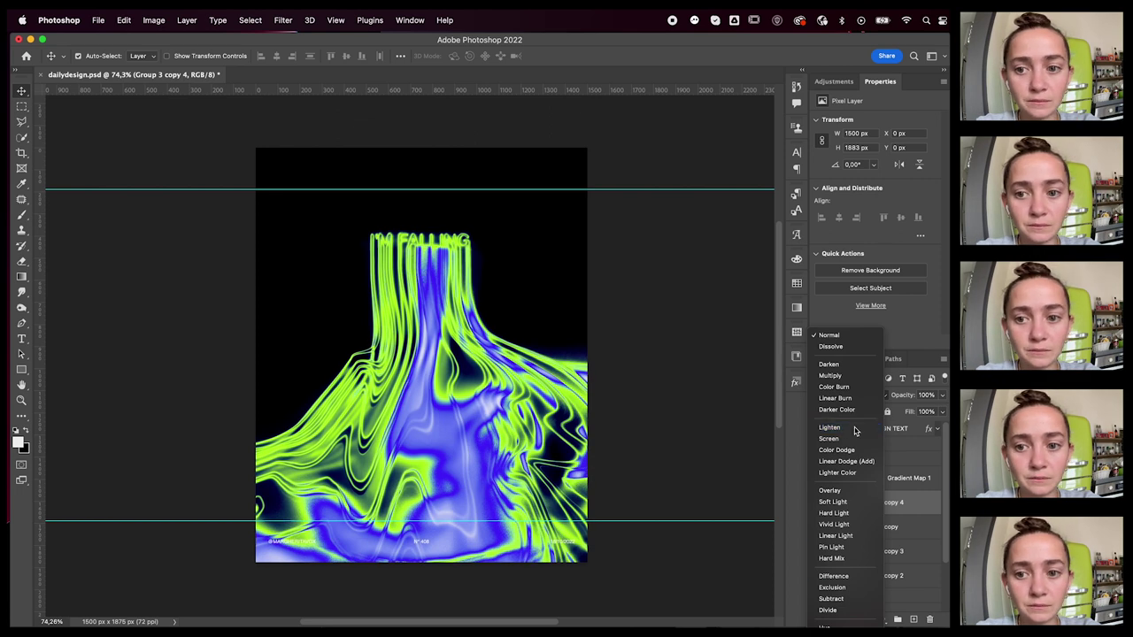
- Reduce the Lighten layer's opacity, trying 20% and then 30%
left_click(925, 395)
type("20")
key("Return")
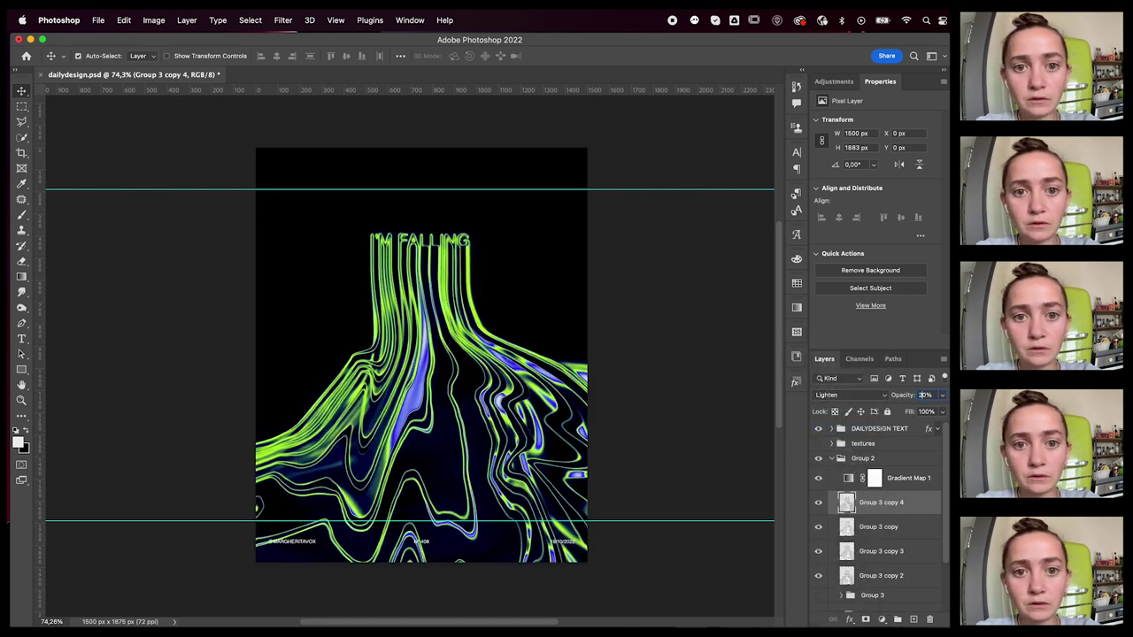
key("BackSpace")
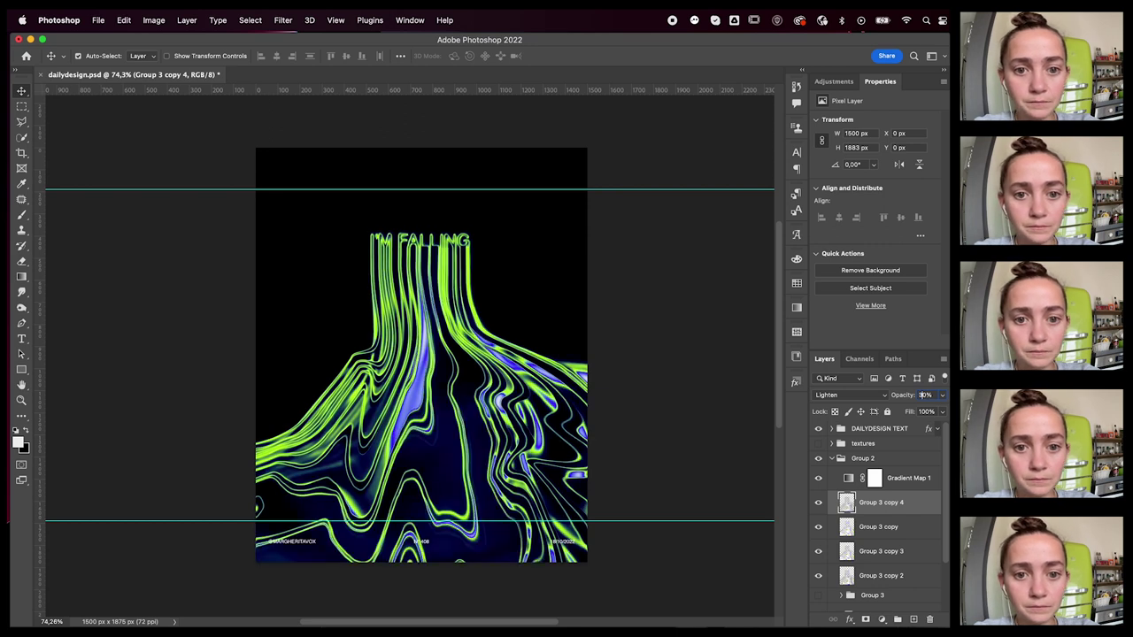
- Hide the original "I'm falling" text layer and place a visible copy of it above Gradient Map 1
left_click(848, 477)
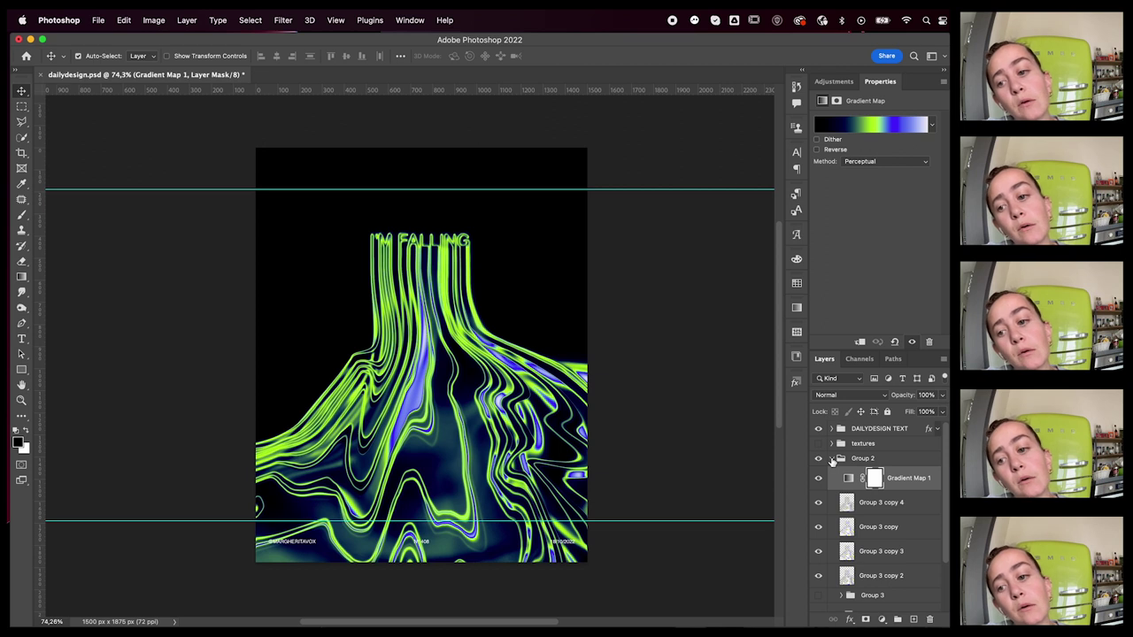
scroll(837, 483, "down", 2)
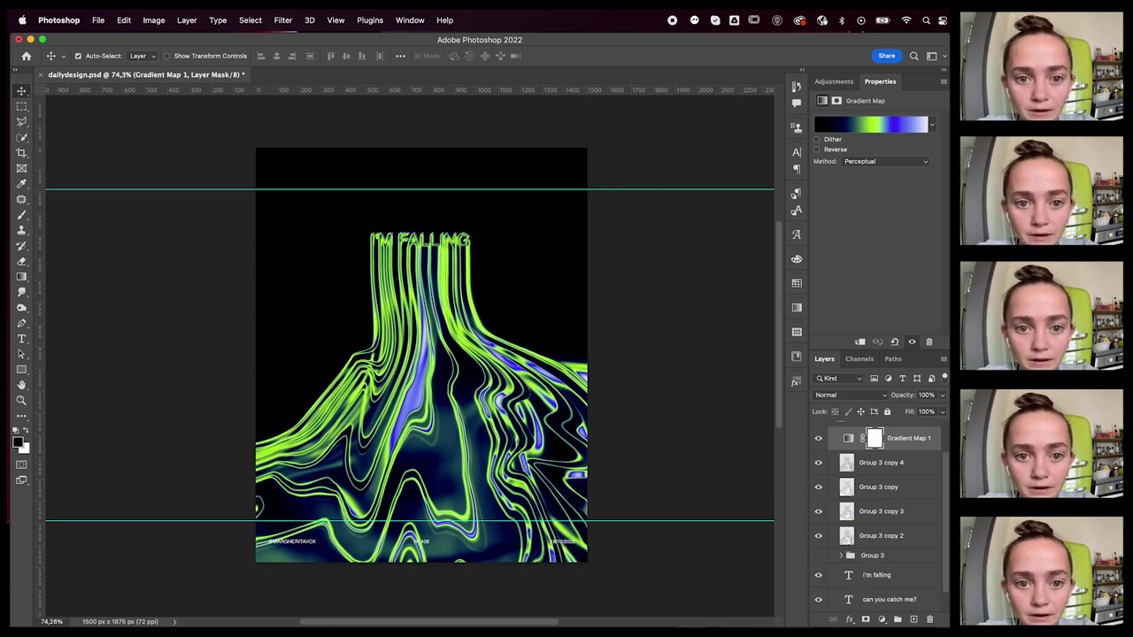
left_click(818, 575)
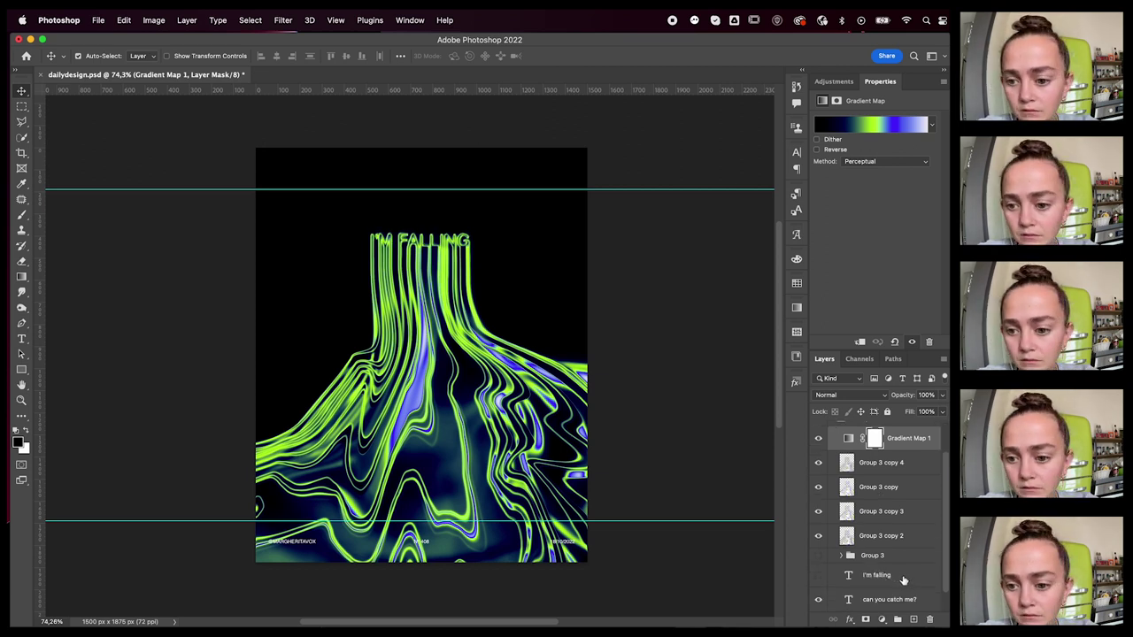
left_click_drag(891, 576, 876, 429)
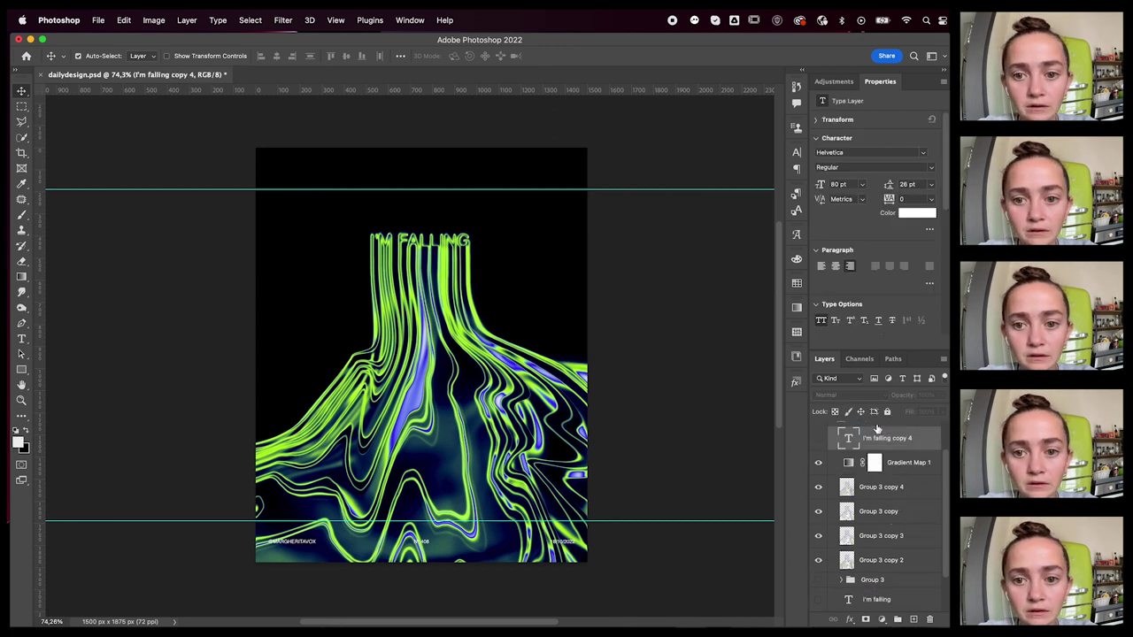
left_click(819, 472)
- Change the copied "I'm falling" headline's text colour to black
left_click(911, 215)
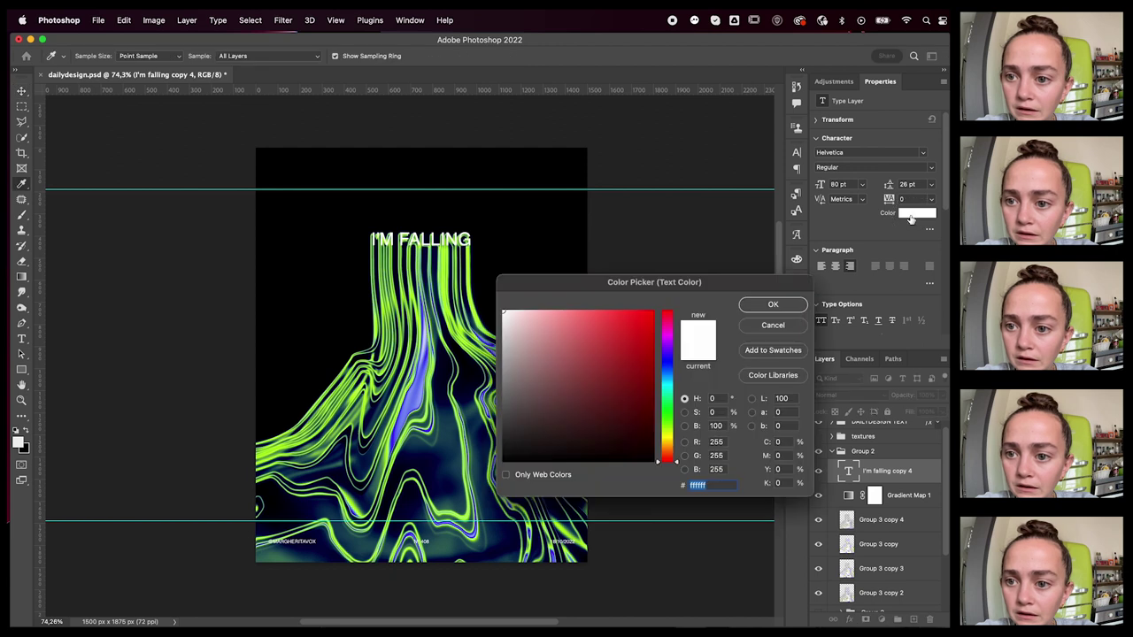
left_click_drag(587, 344, 662, 474)
key("Return")
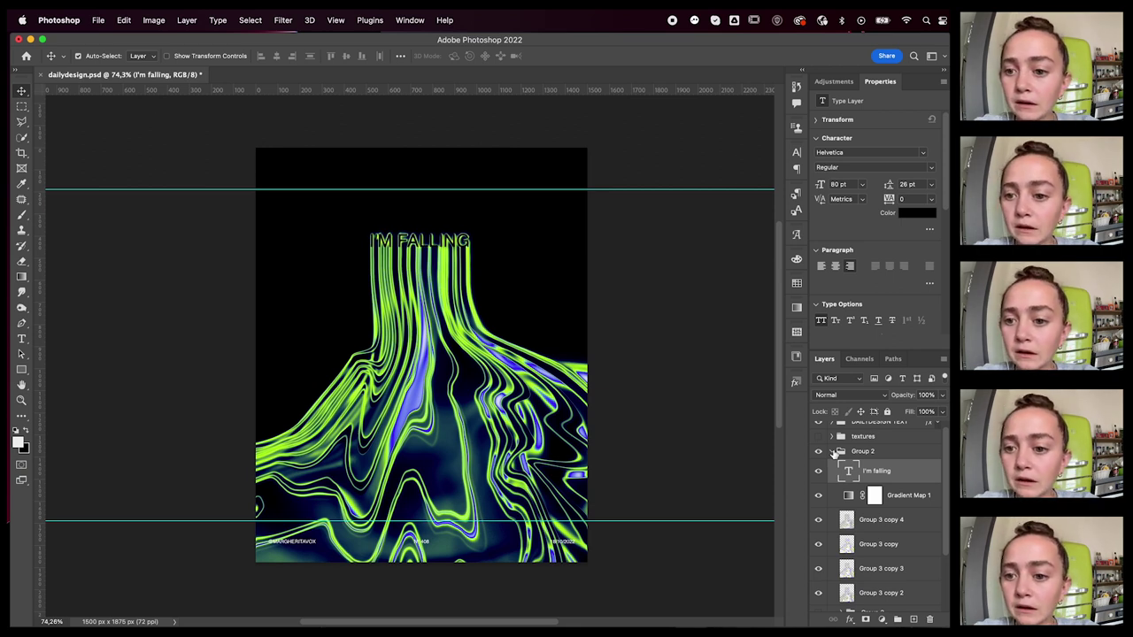
- Collapse Group 2, duplicate it and merge the duplicate into a single pixel layer
left_click(833, 451)
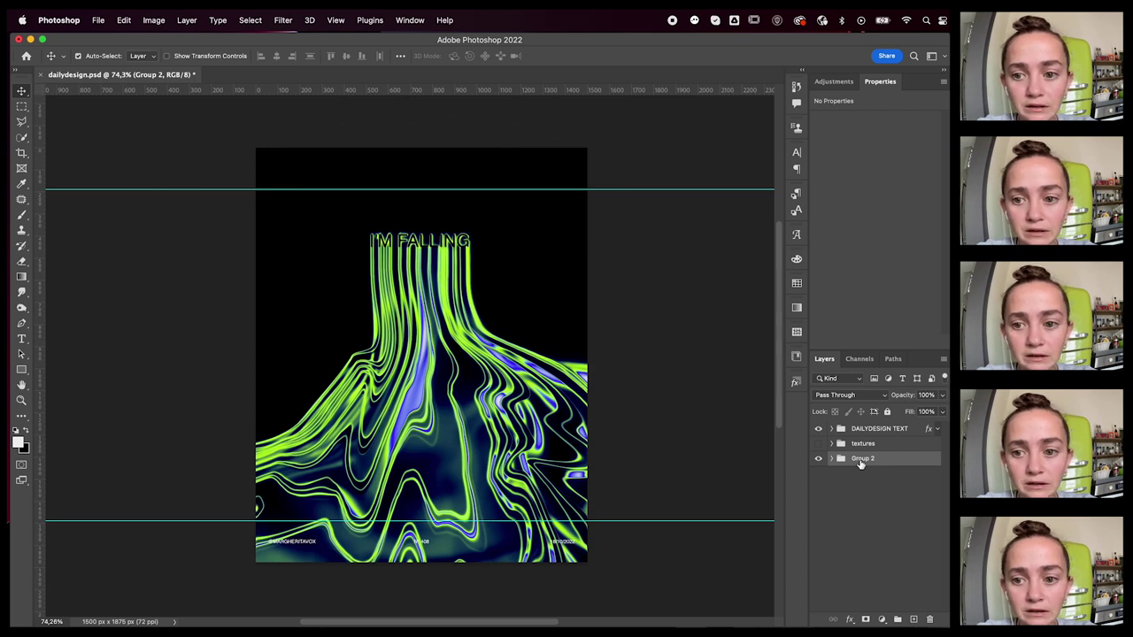
key("super+j")
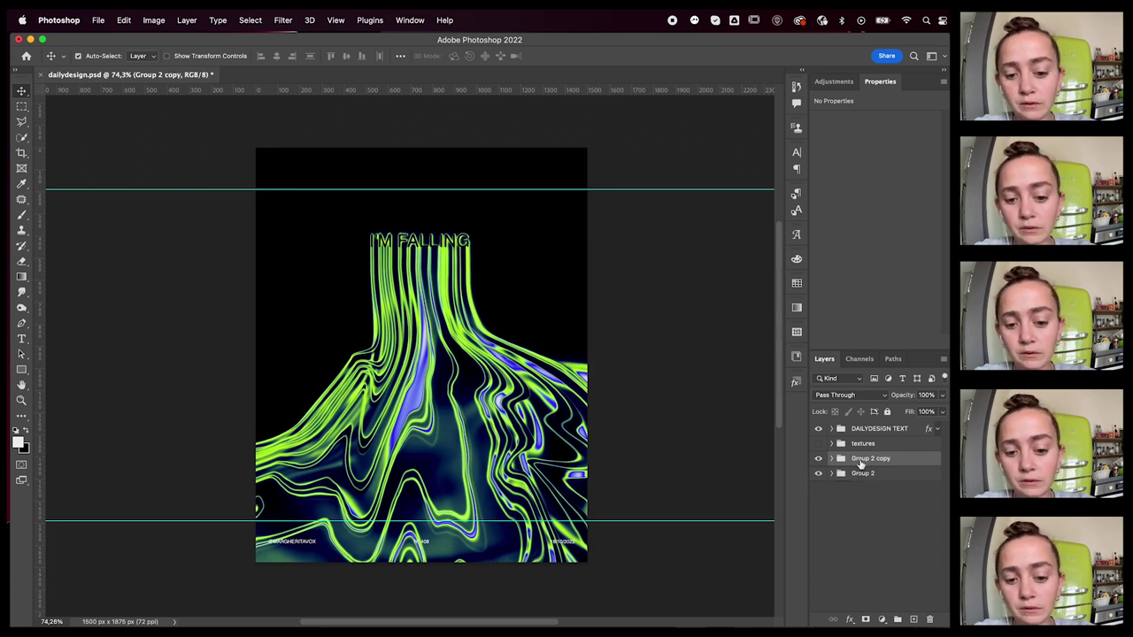
key("super+e")
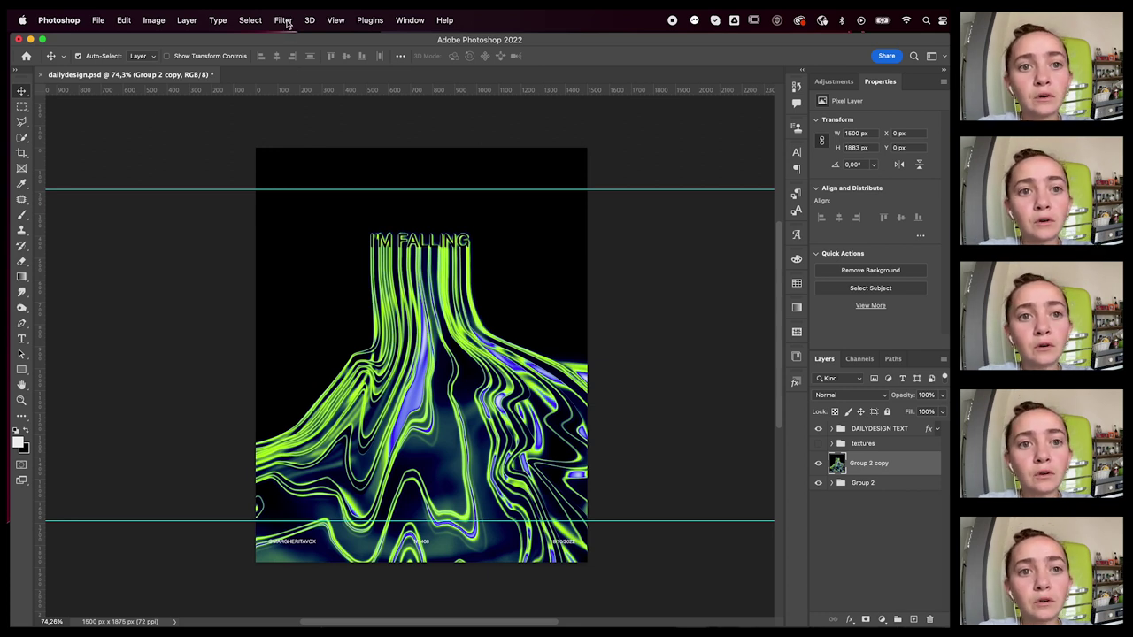
- In the Camera Raw Filter's Color Mixer, set hue to reds +60, oranges +74, yellows -100, greens, aquas and magentas +100, blues +15, purples -8
left_click(284, 20)
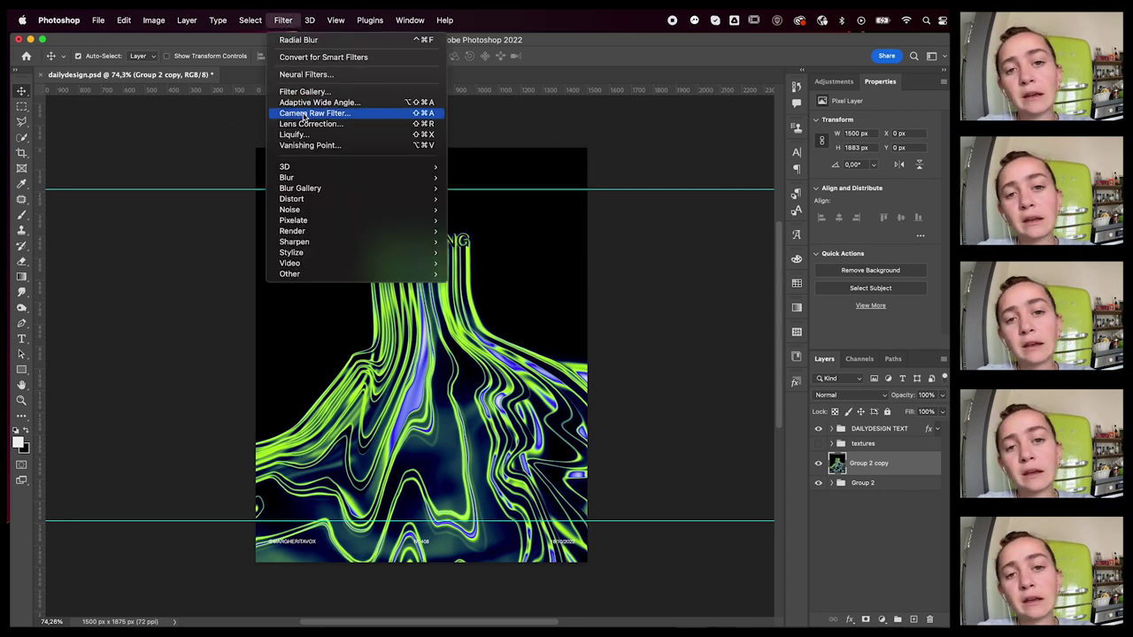
left_click(303, 114)
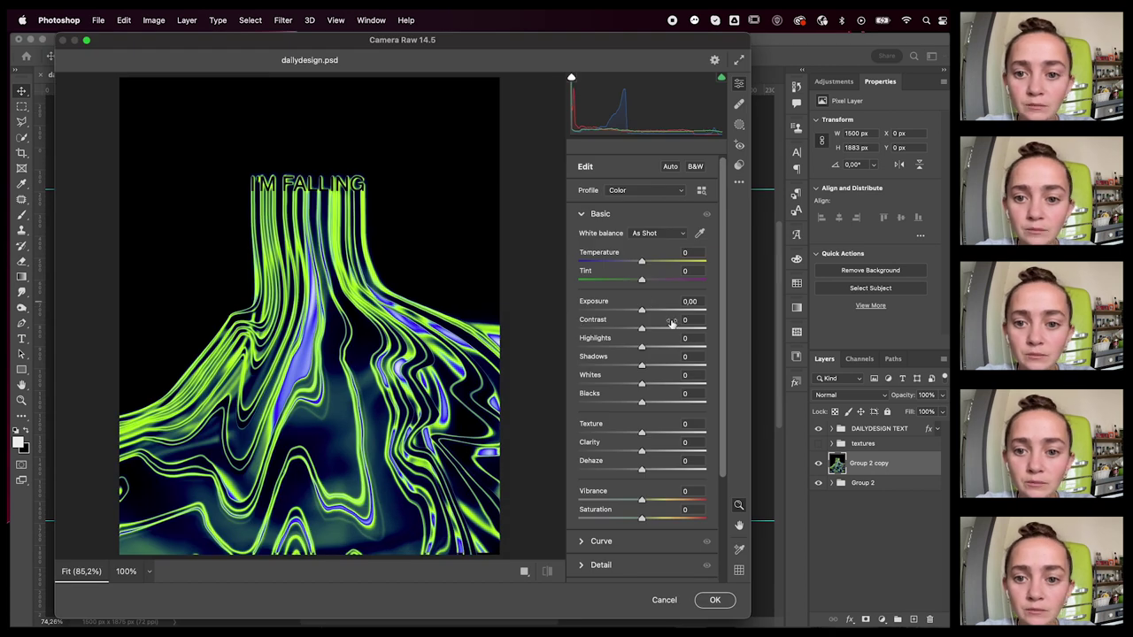
scroll(686, 434, "down", 3)
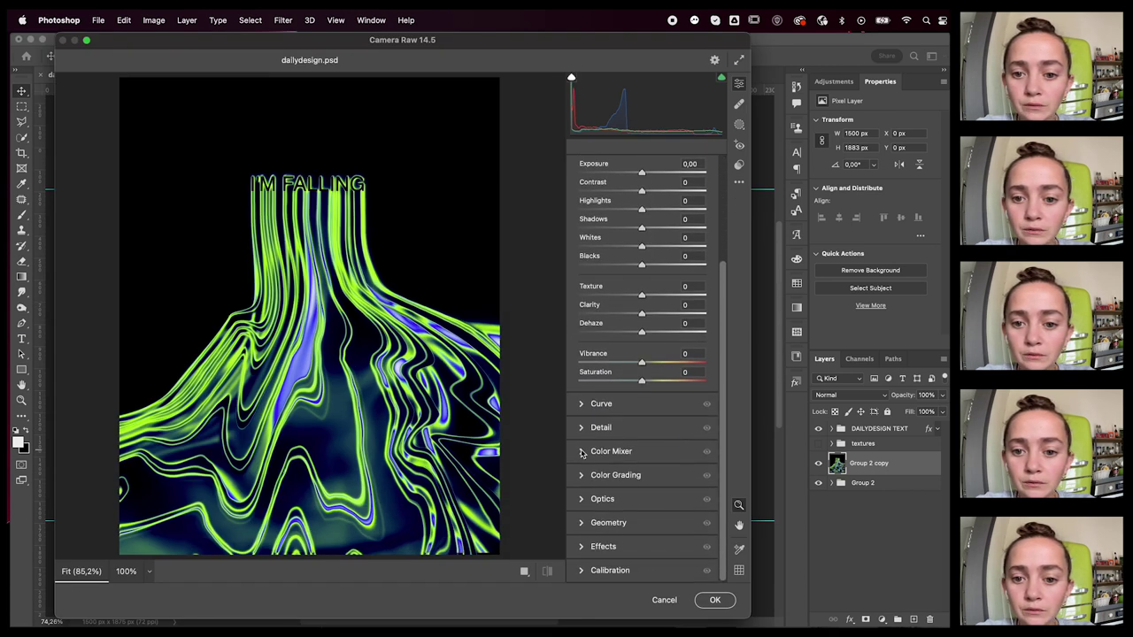
left_click(583, 452)
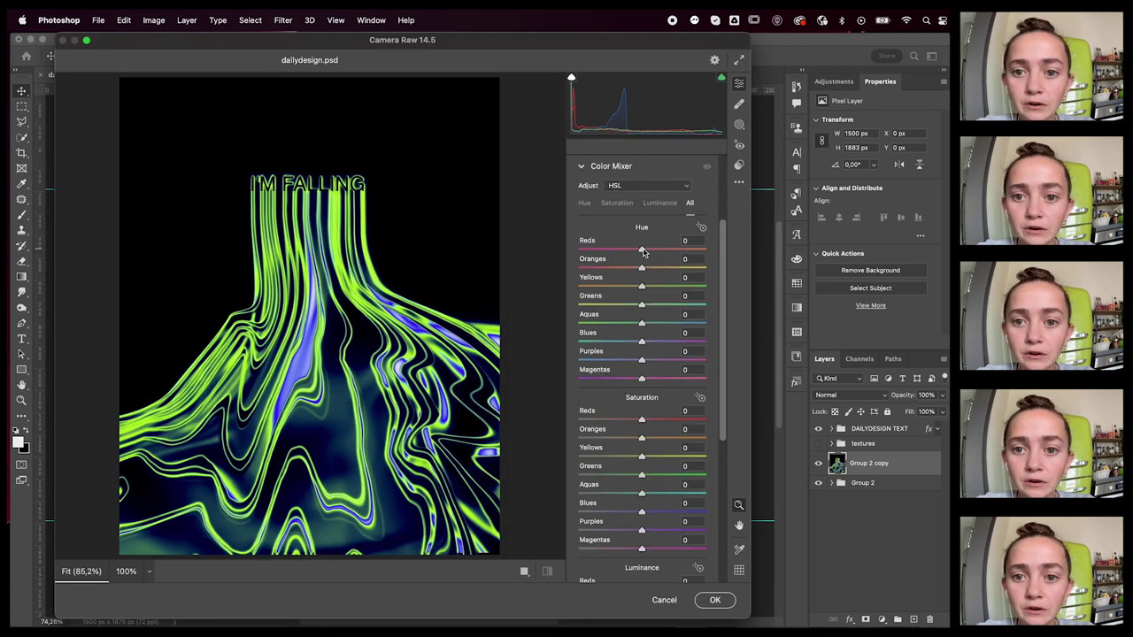
left_click_drag(644, 252, 536, 284)
left_click_drag(642, 306, 708, 304)
left_click_drag(642, 324, 710, 336)
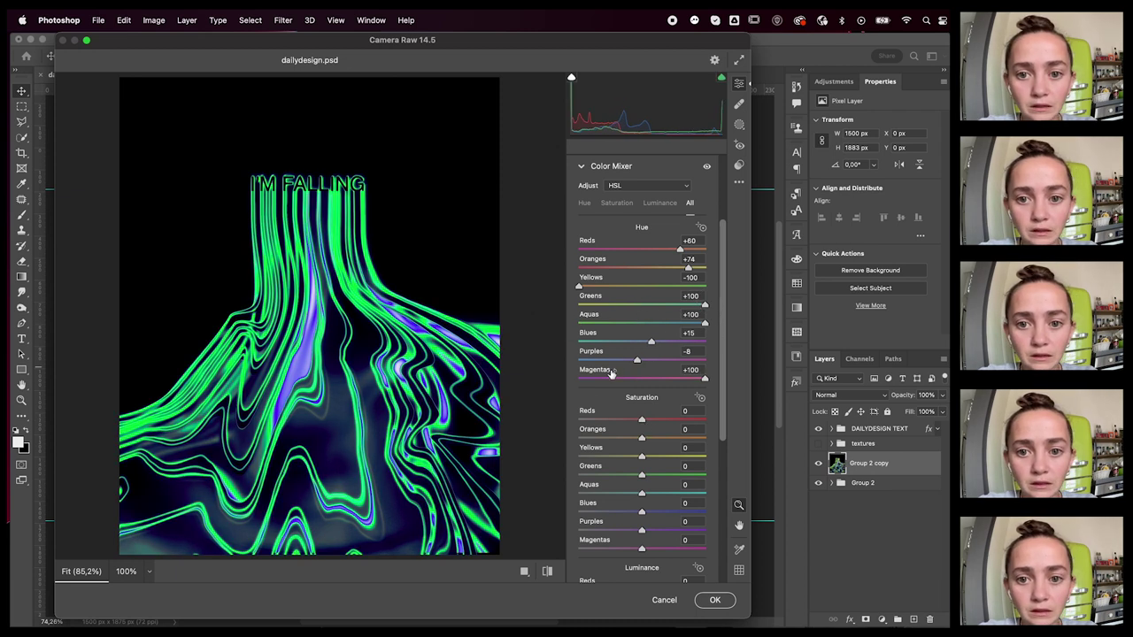
- Set the Color Mixer saturation to yellows +100, greens +93, aquas -75, blues +89, purples +18 and magentas +74
scroll(592, 386, "down", 4)
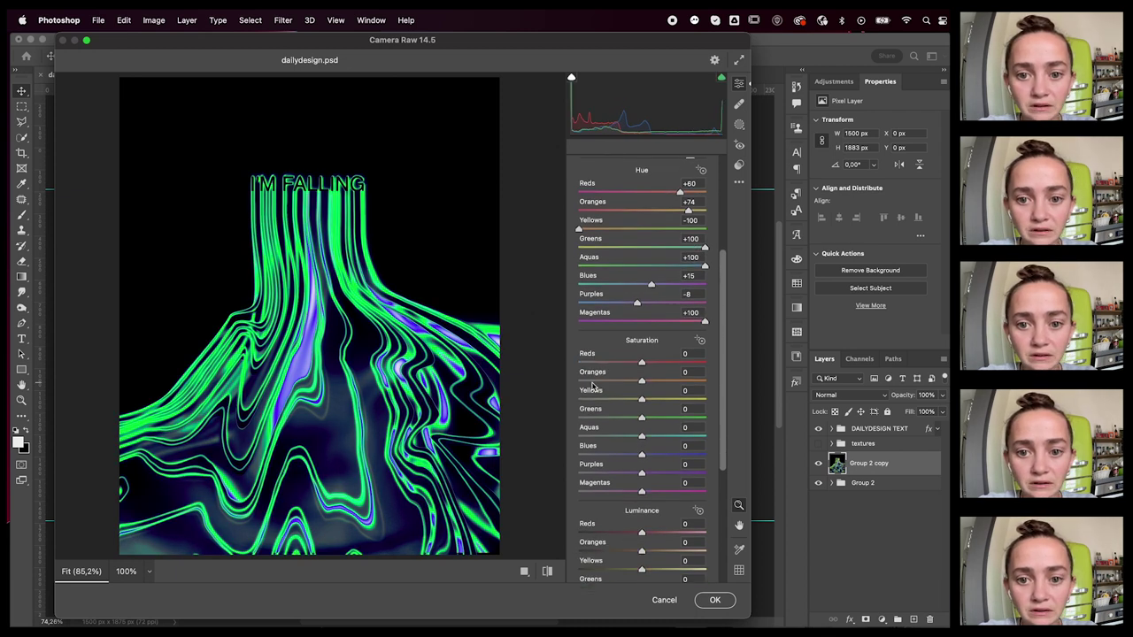
scroll(592, 386, "down", 2)
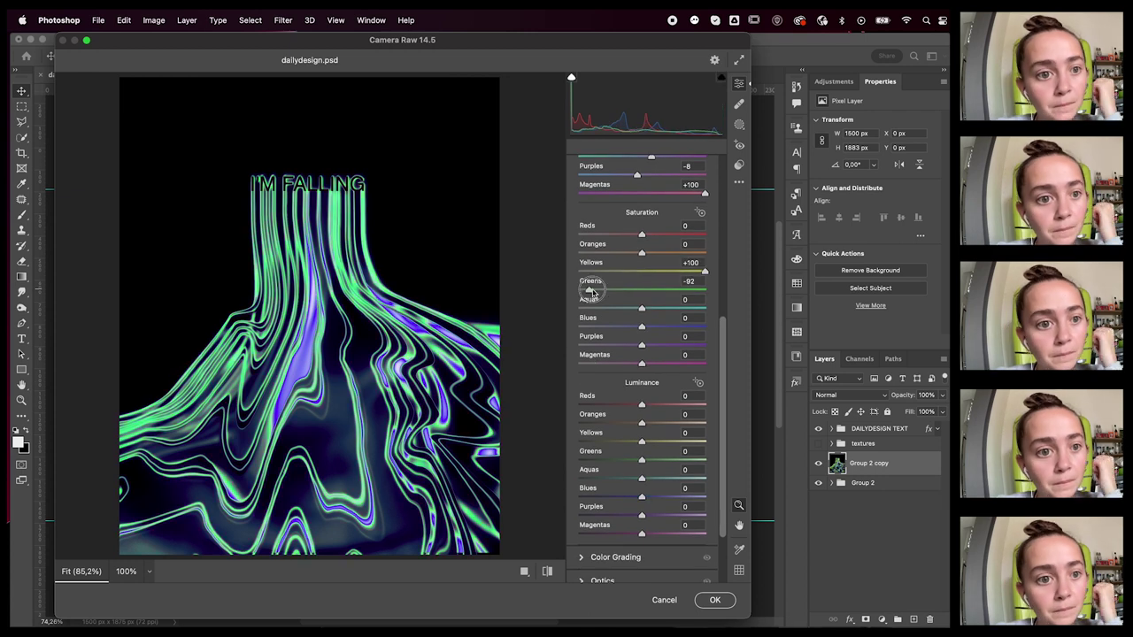
left_click_drag(590, 292, 695, 324)
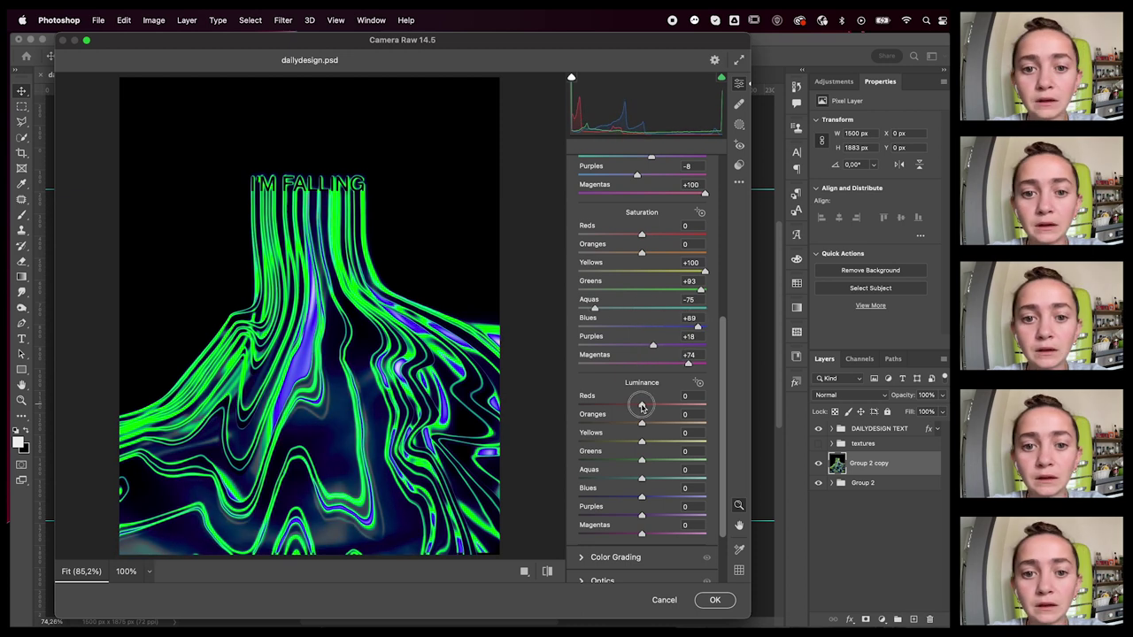
- Set the Color Mixer luminance to reds +37, greens +46, aquas +42, blues +57, purples +19 and magentas +43, and apply the Camera Raw Filter
left_click_drag(640, 405, 699, 430)
scroll(664, 404, "down", 1)
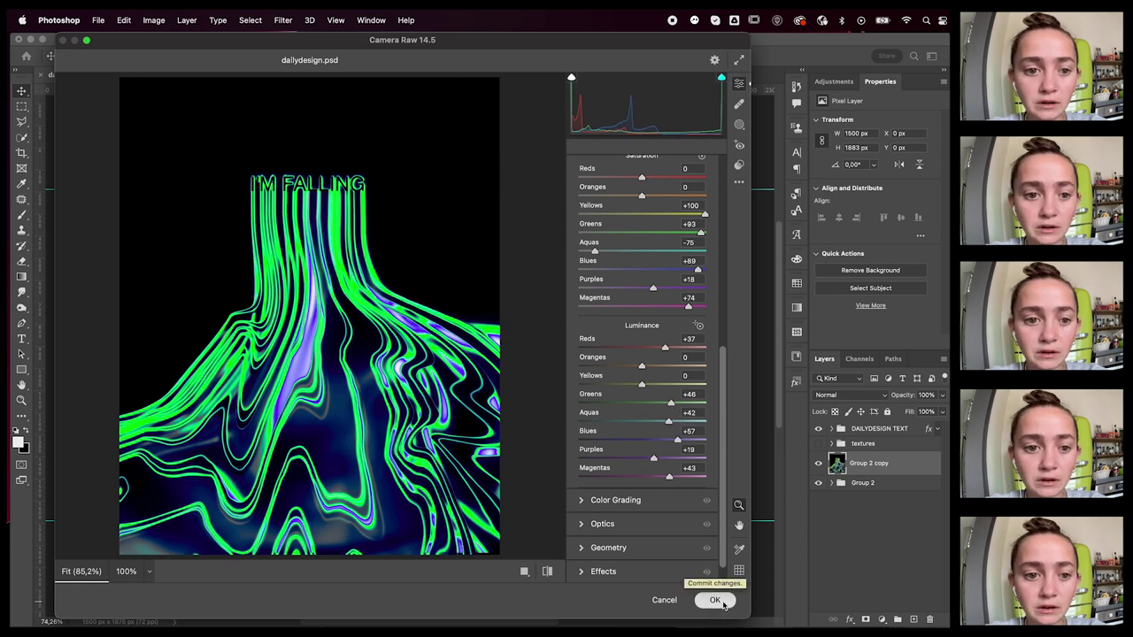
left_click(717, 602)
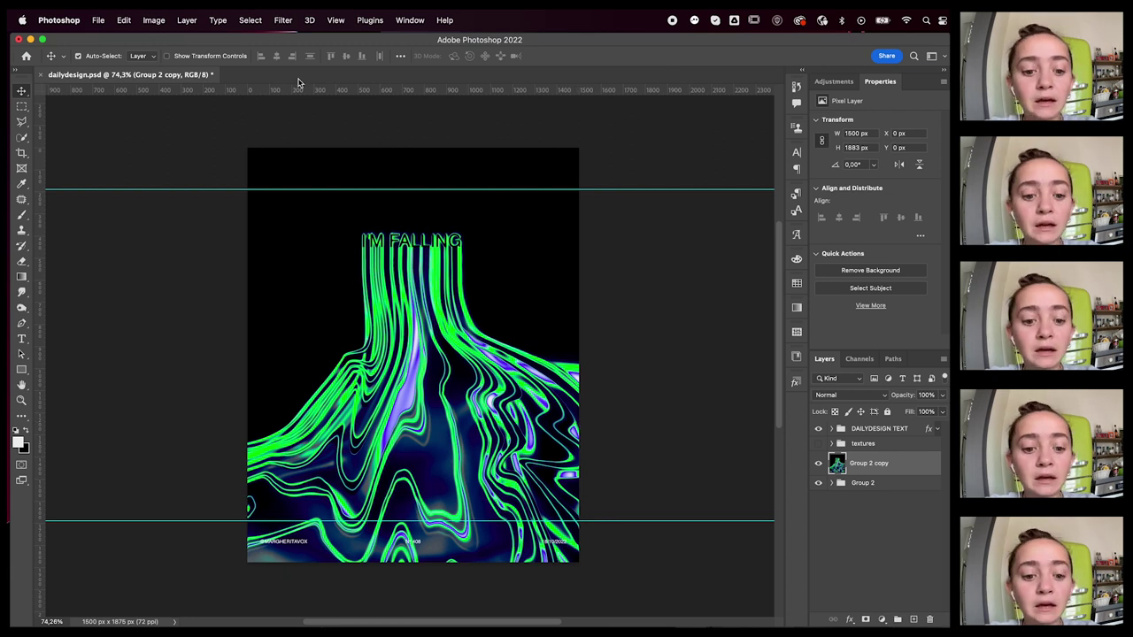
- Convert the Group 2 copy layer to a smart object and apply Add Noise at 10% with uniform, monochromatic distribution
right_click(883, 468)
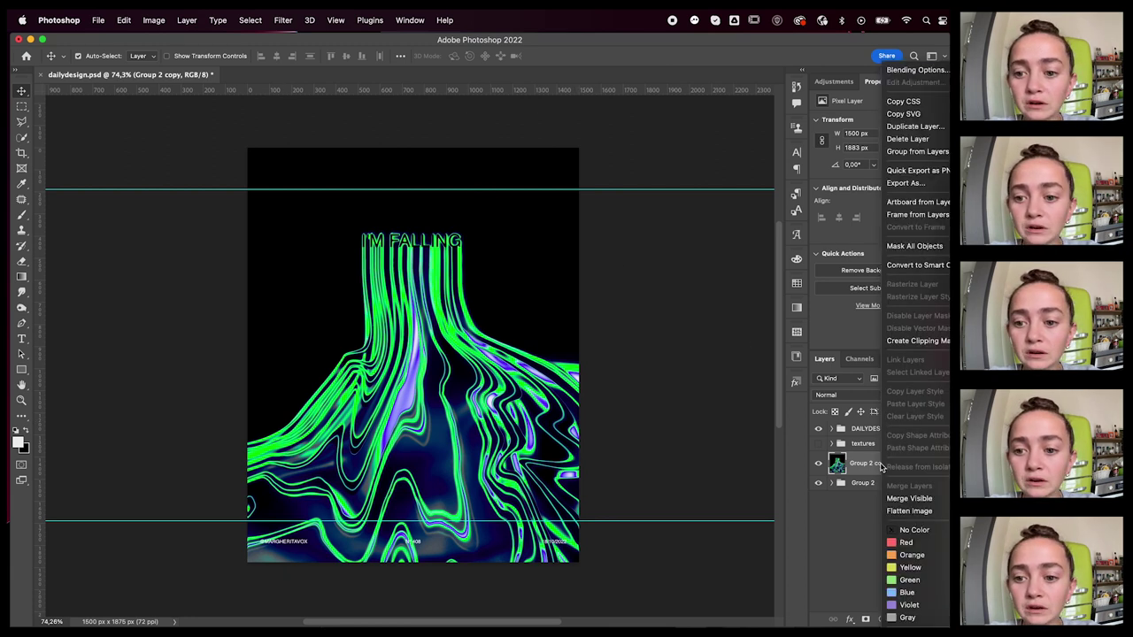
left_click(908, 268)
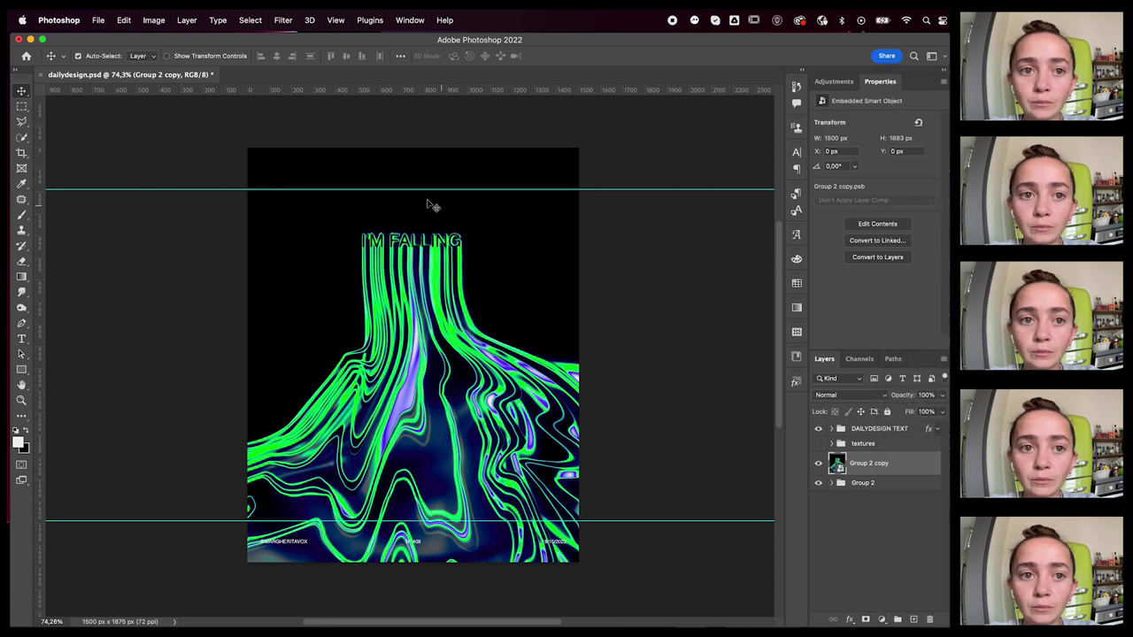
left_click(284, 19)
mouse_move(346, 209)
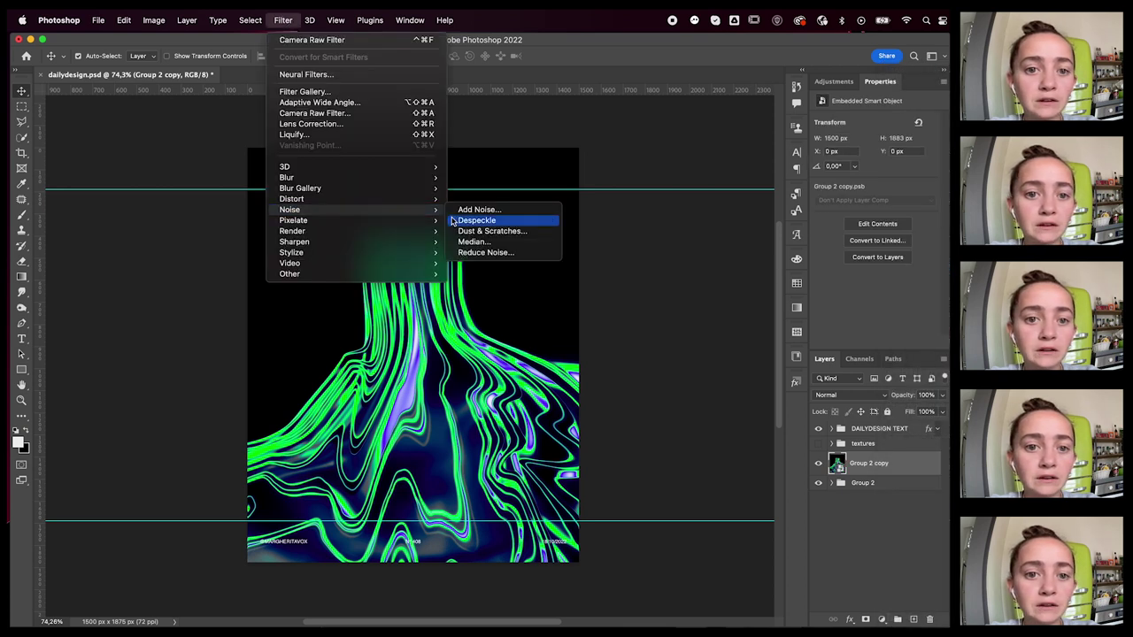
left_click(467, 215)
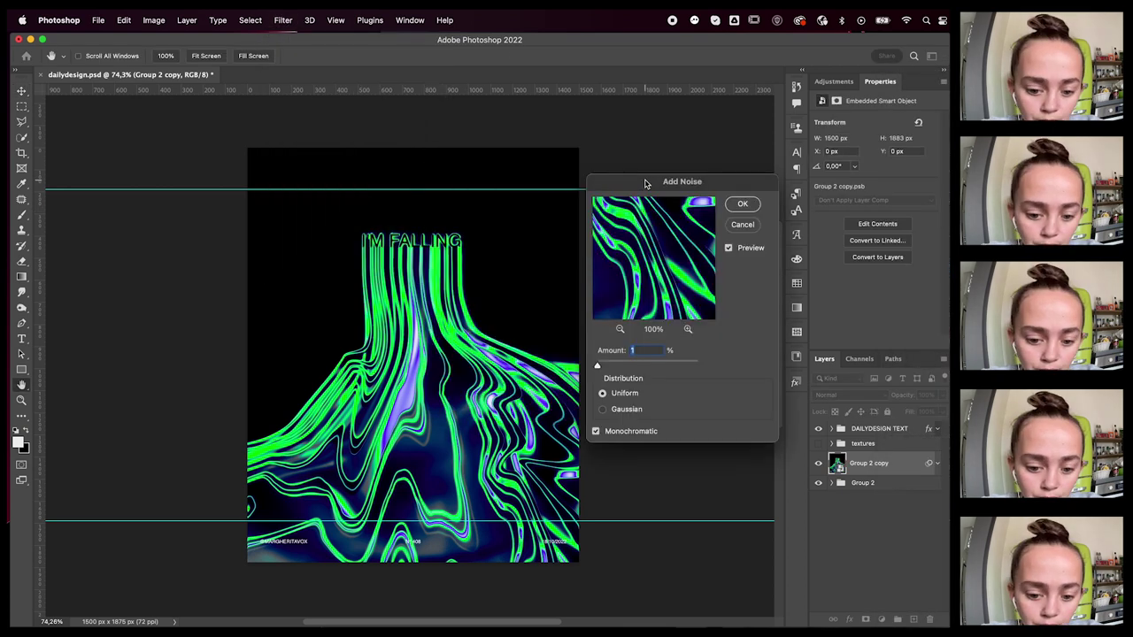
type("7")
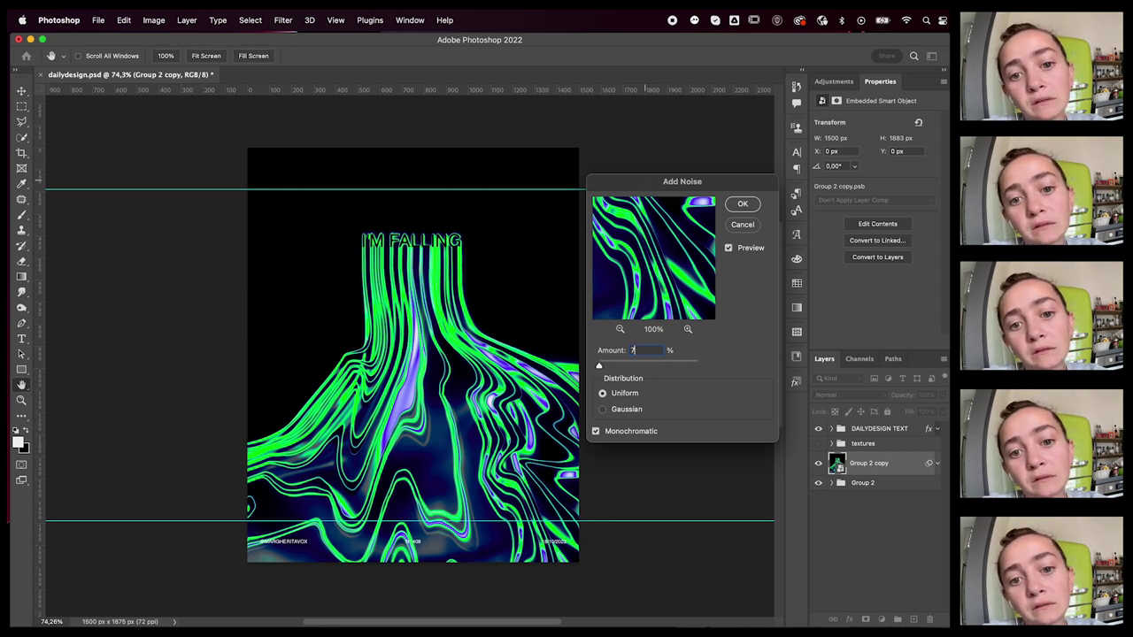
key("BackSpace")
type("15")
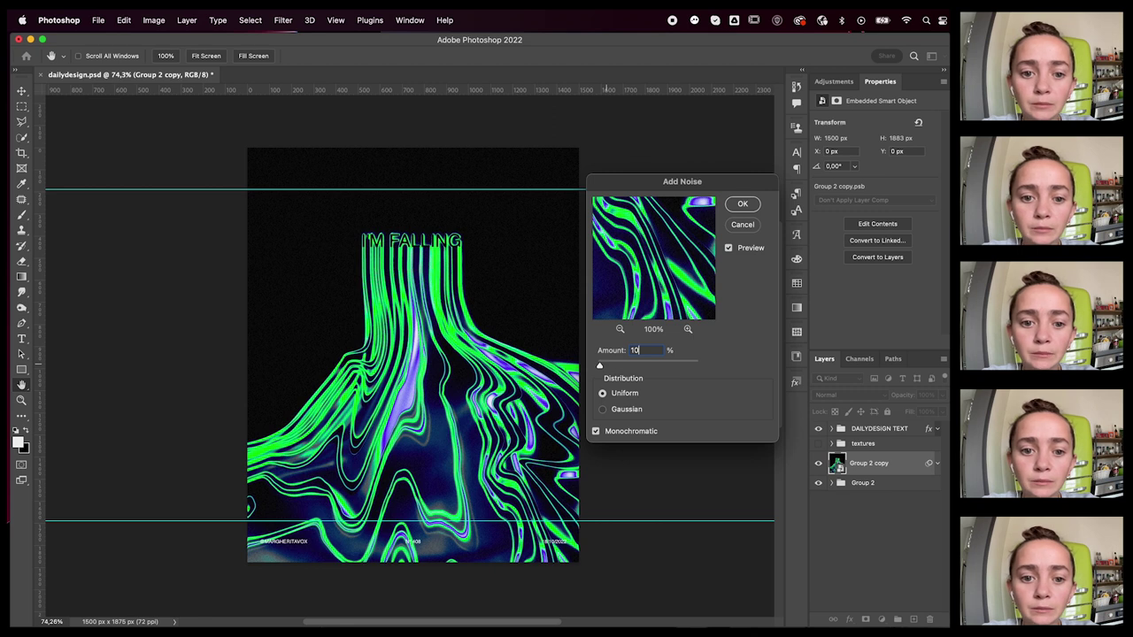
key("Return")
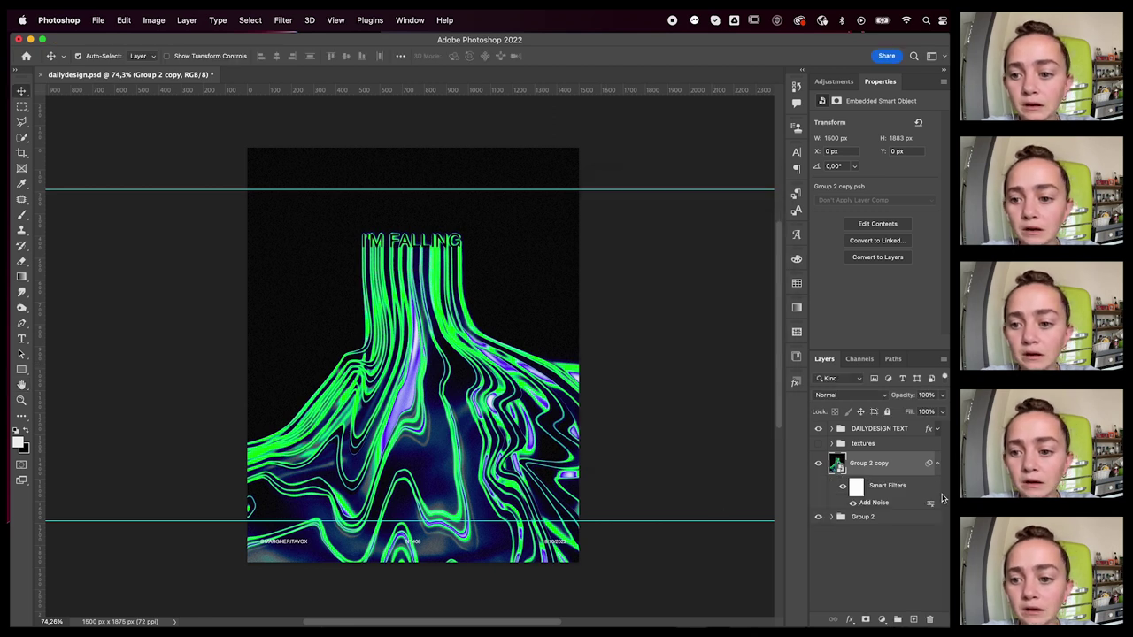
left_click(938, 463)
- Make the textures group above the Group 2 copy layer visible
left_click(882, 446)
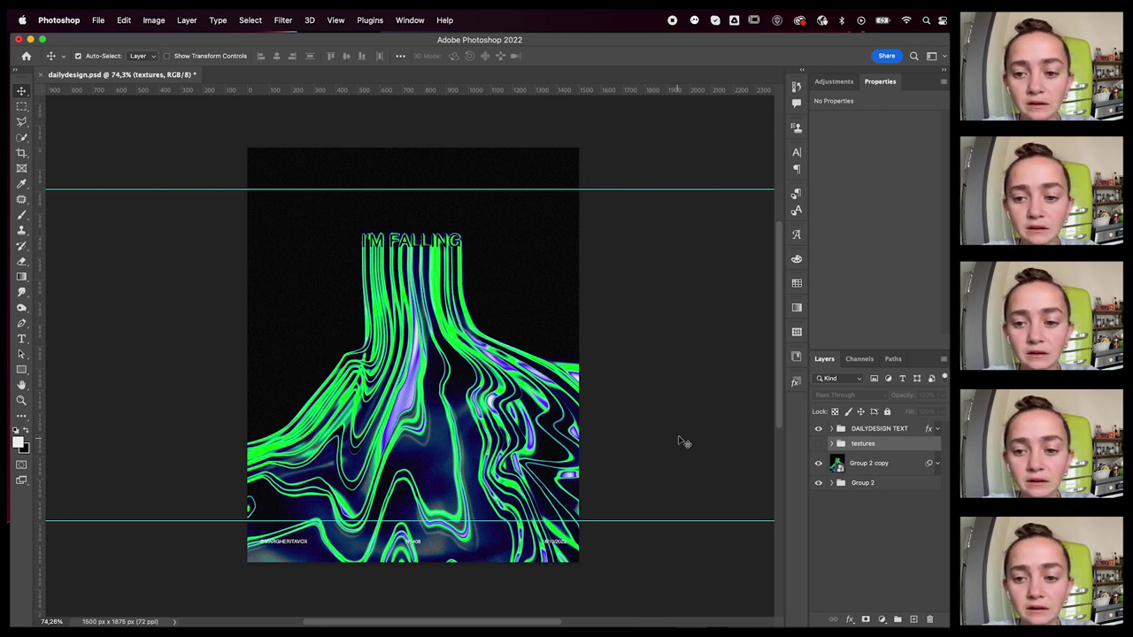
left_click(832, 444)
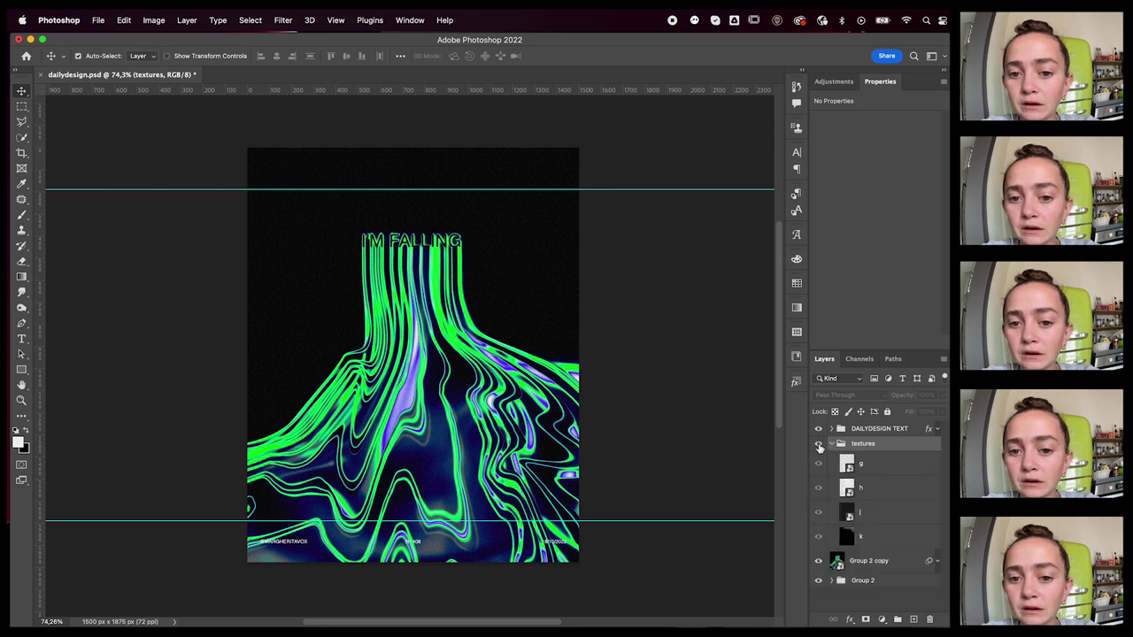
left_click(819, 444)
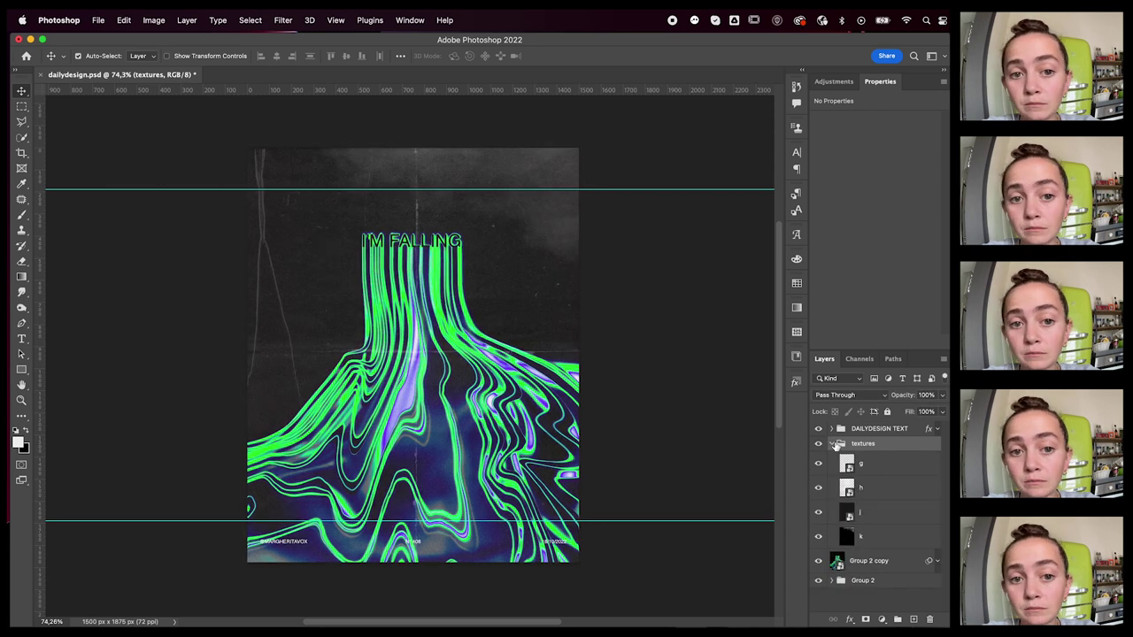
left_click(833, 445)
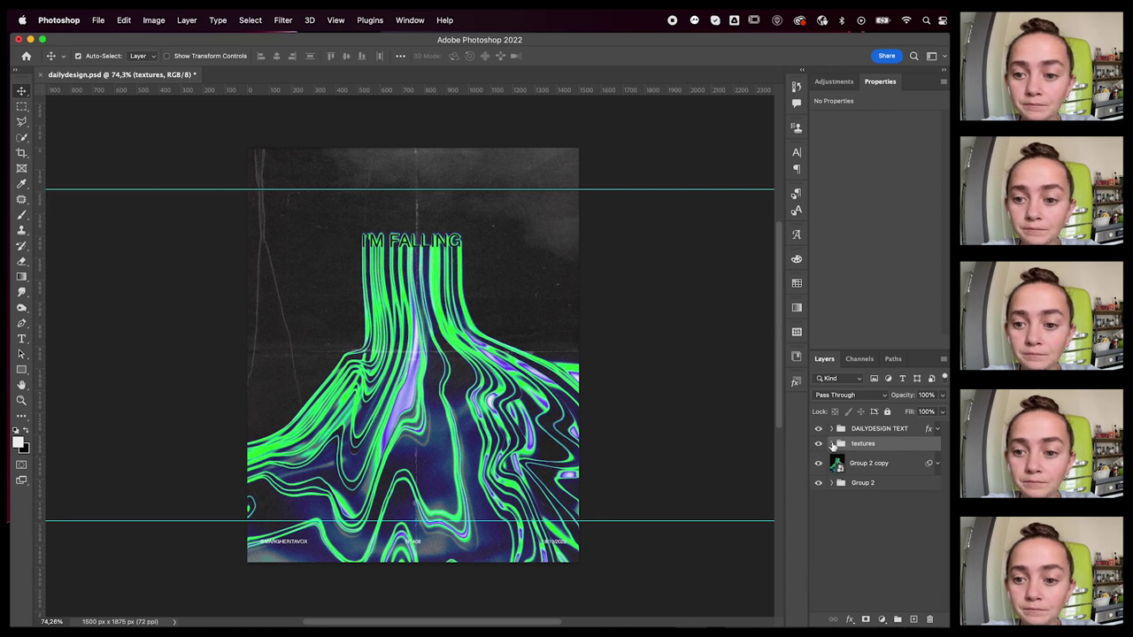
- Scale texture layer g in the textures group to 97.45% and move it up to about Y -1011 px
left_click(832, 444)
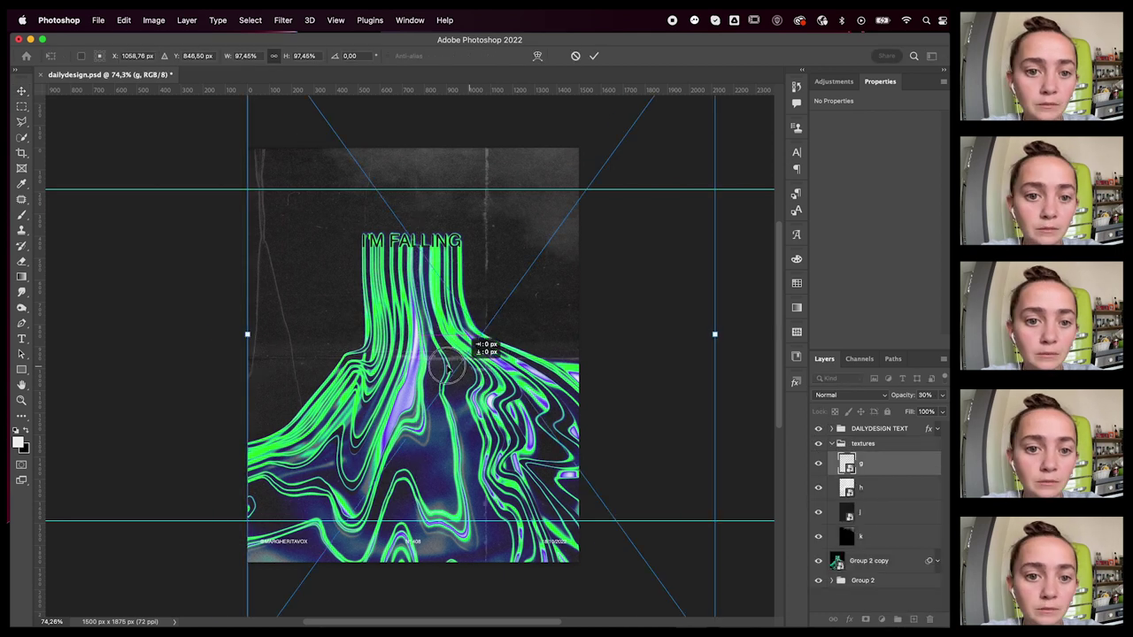
left_click_drag(471, 372, 473, 284)
key("Return")
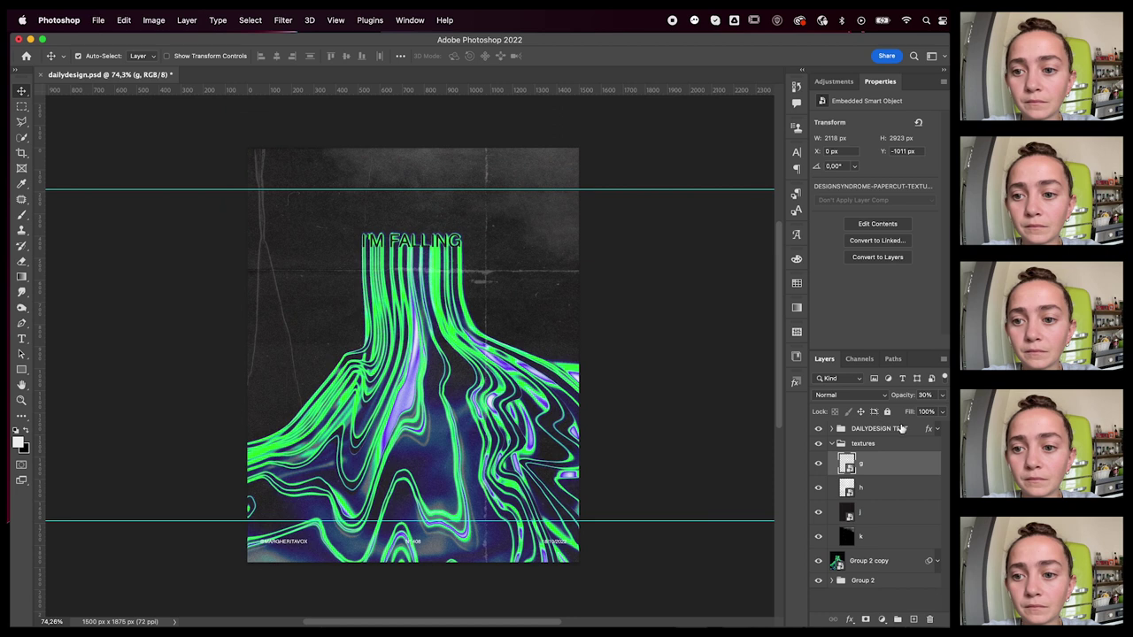
- Scale texture layer h to 97.85% and move it to about X -595 px, Y -596 px
left_click(882, 487)
key("super+t")
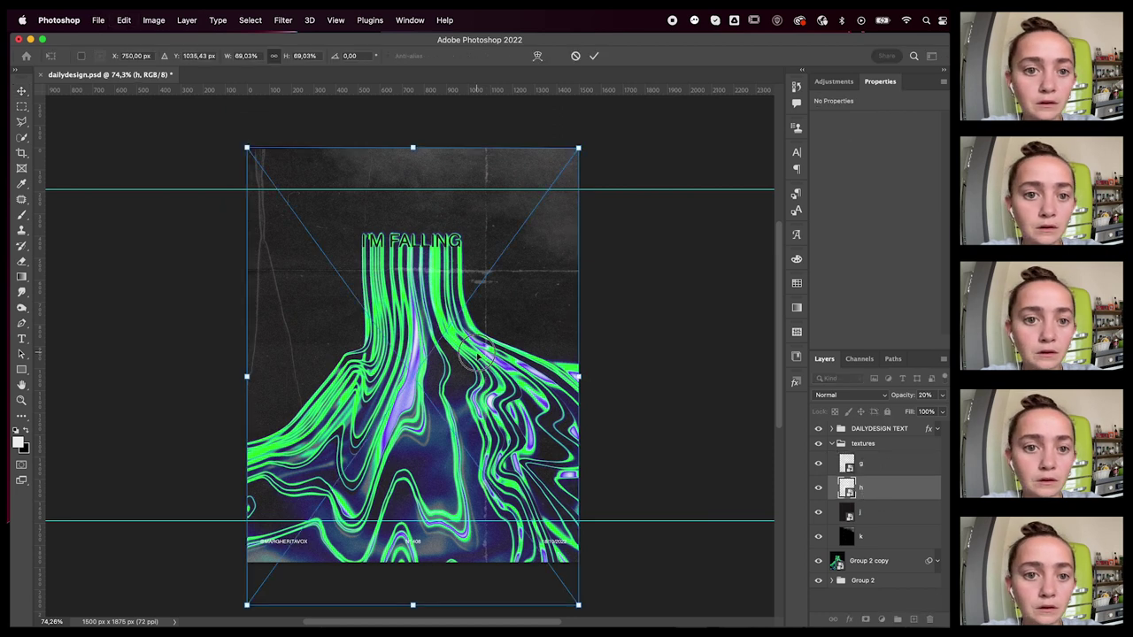
left_click_drag(475, 353, 477, 316)
left_click_drag(579, 339, 718, 352)
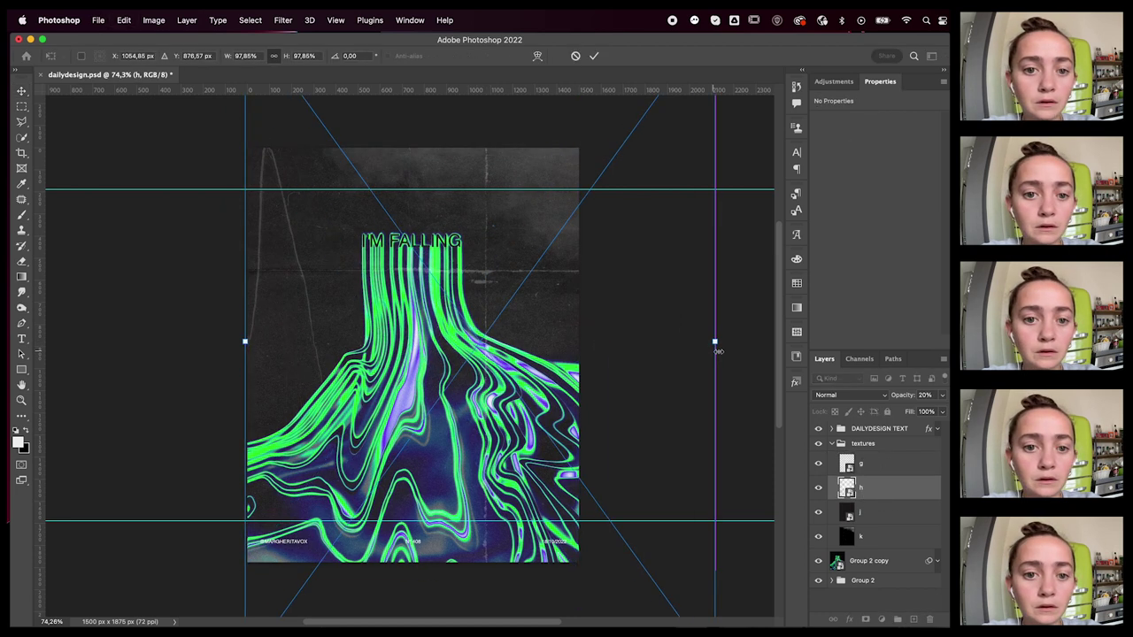
left_click_drag(457, 363, 330, 363)
key("Return")
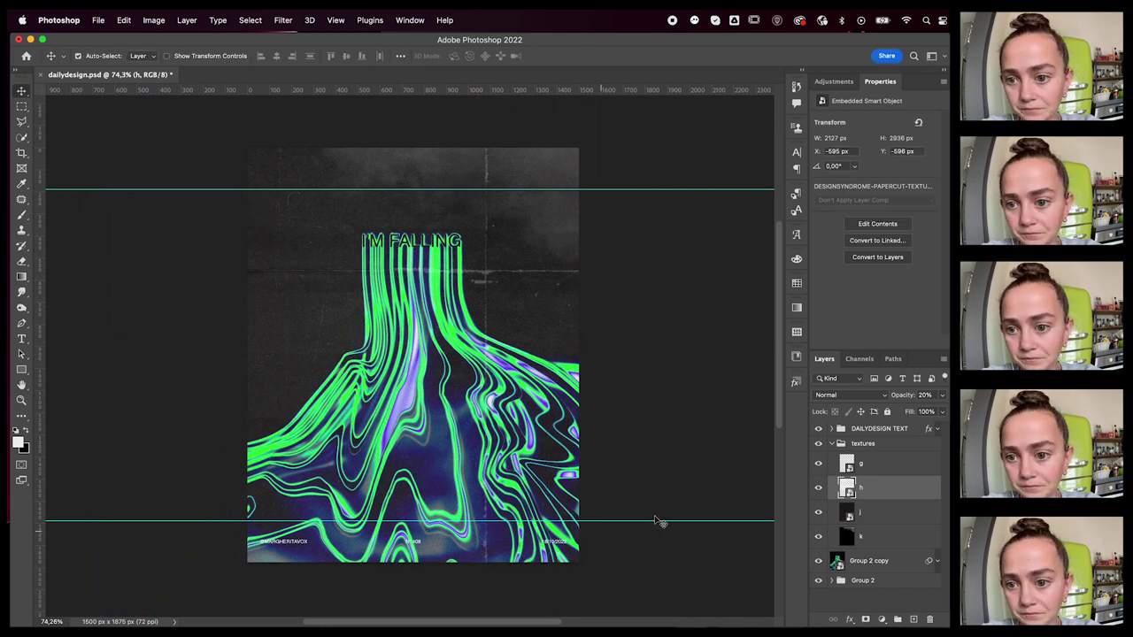
- Hide texture layer j, lower texture layer k's opacity to 20% and collapse the textures group
left_click(891, 513)
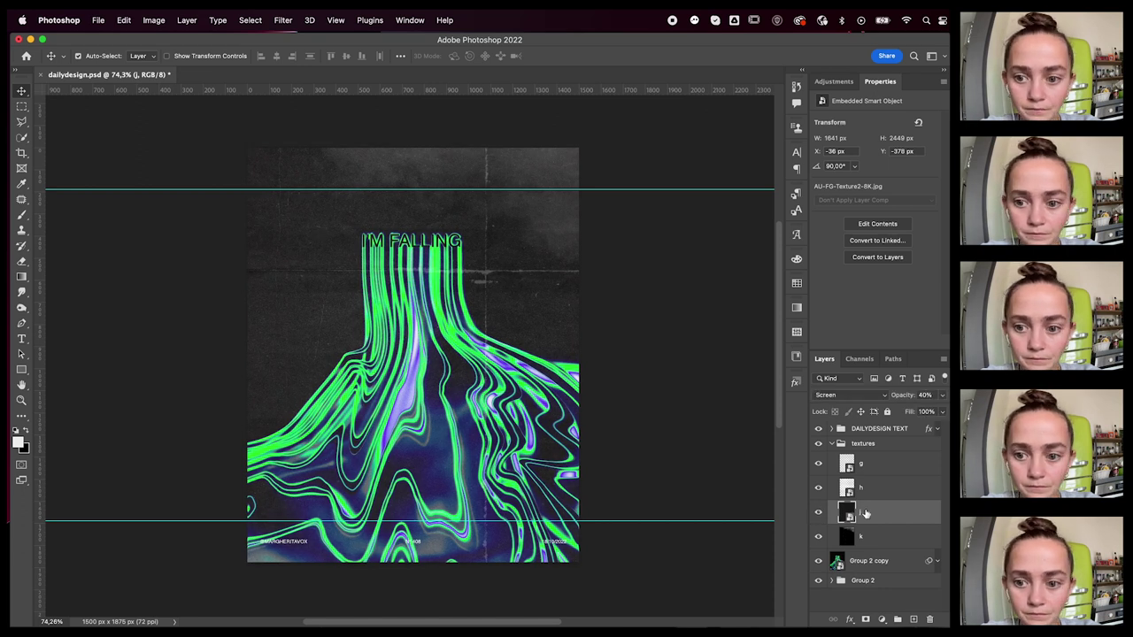
left_click(819, 513)
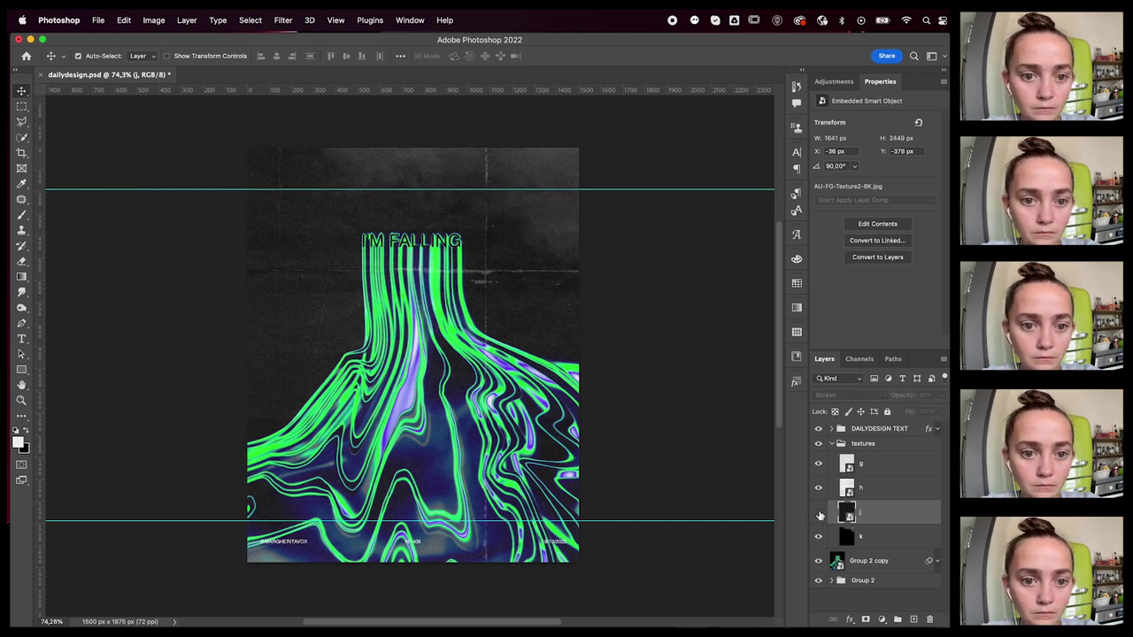
left_click(882, 540)
left_click(942, 396)
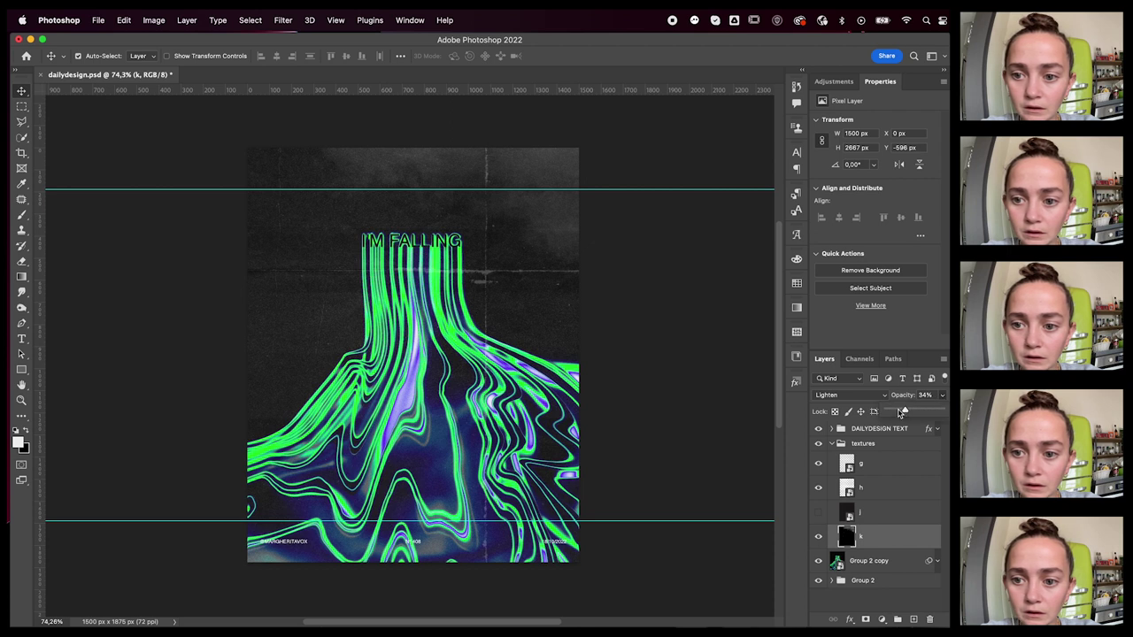
left_click_drag(902, 413, 898, 412)
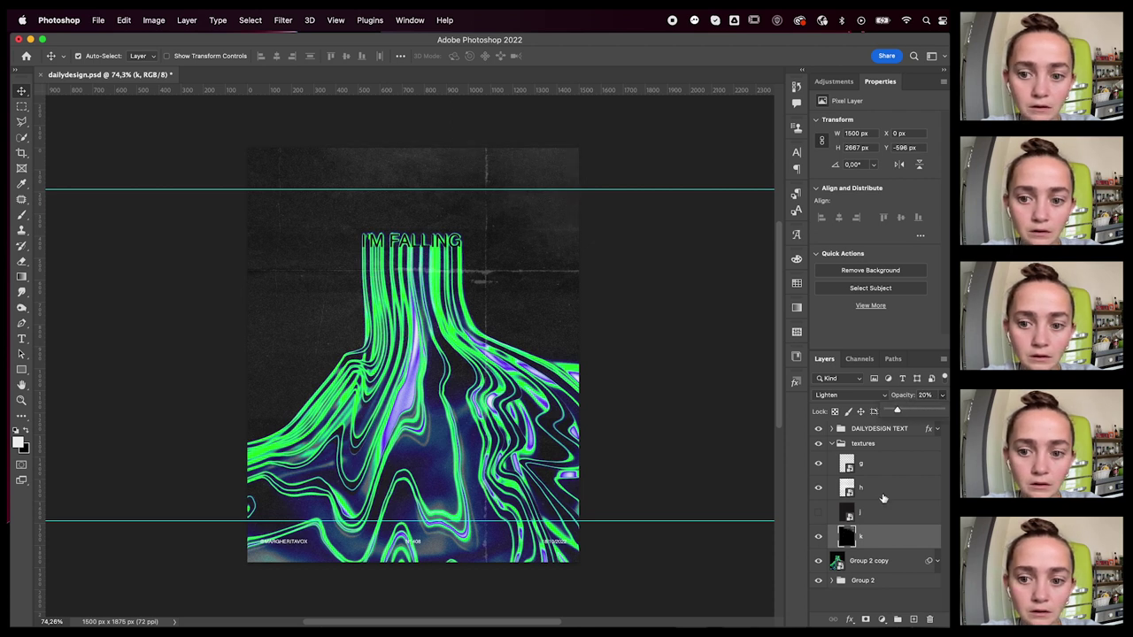
left_click(886, 535)
left_click(834, 444)
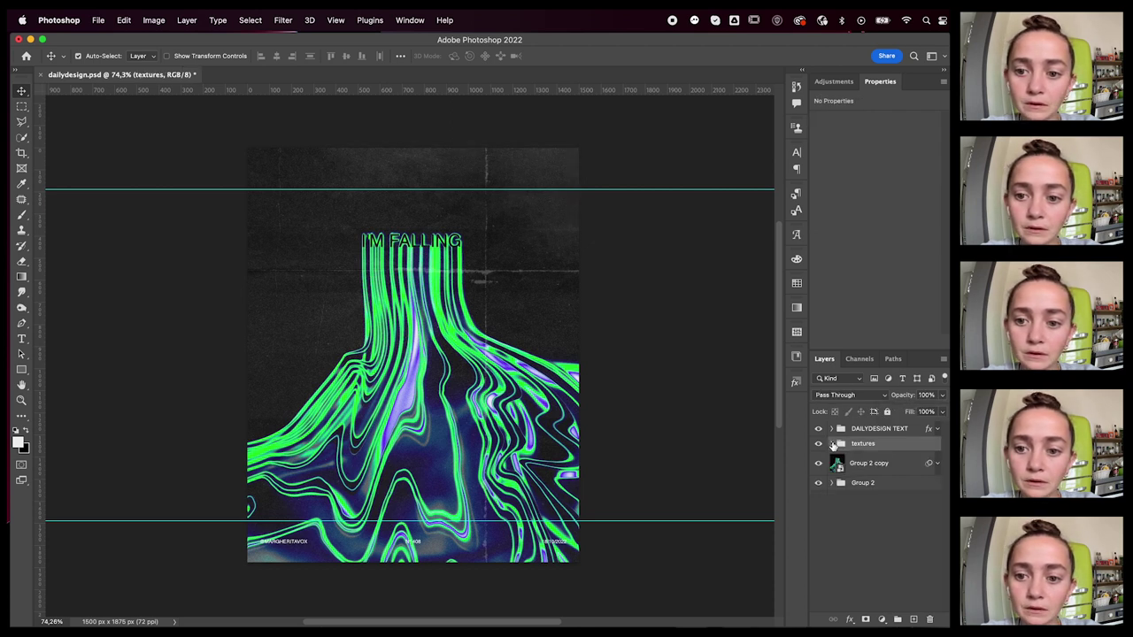
- Duplicate the Group 2 copy layer and add a Hue/Saturation adjustment above it with hue +64
left_click(870, 466)
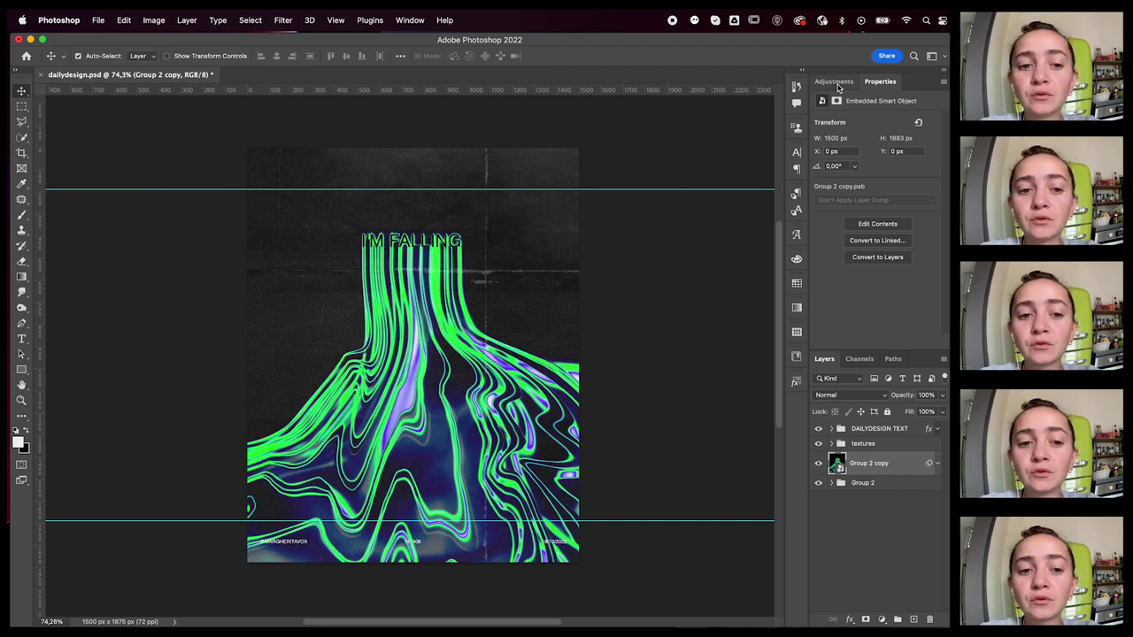
left_click(837, 84)
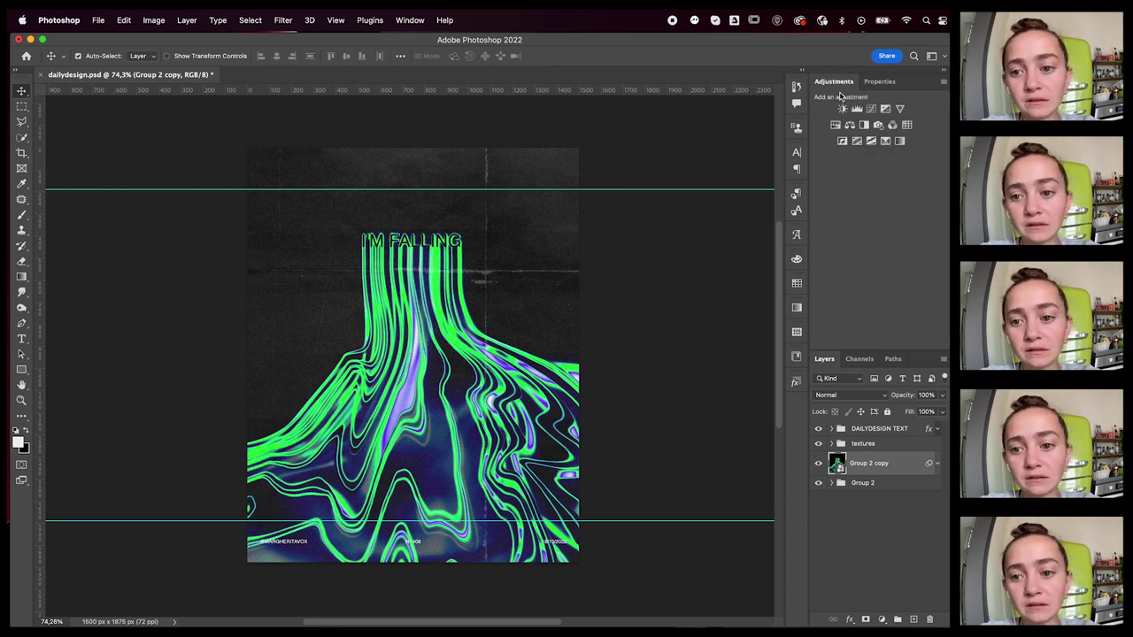
key("super+j")
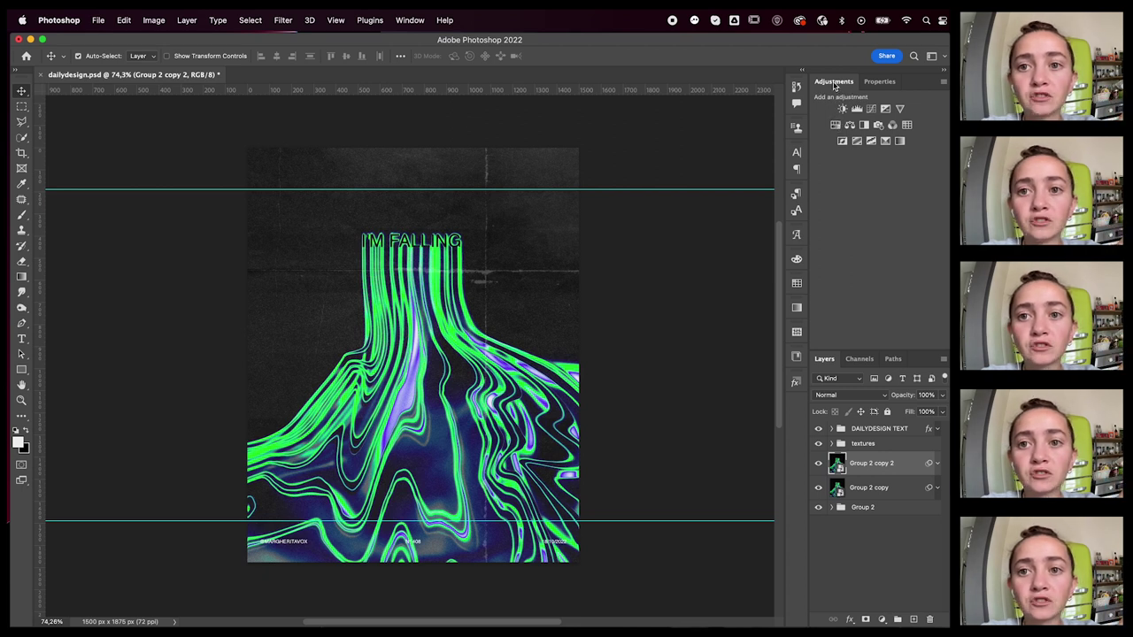
left_click(836, 126)
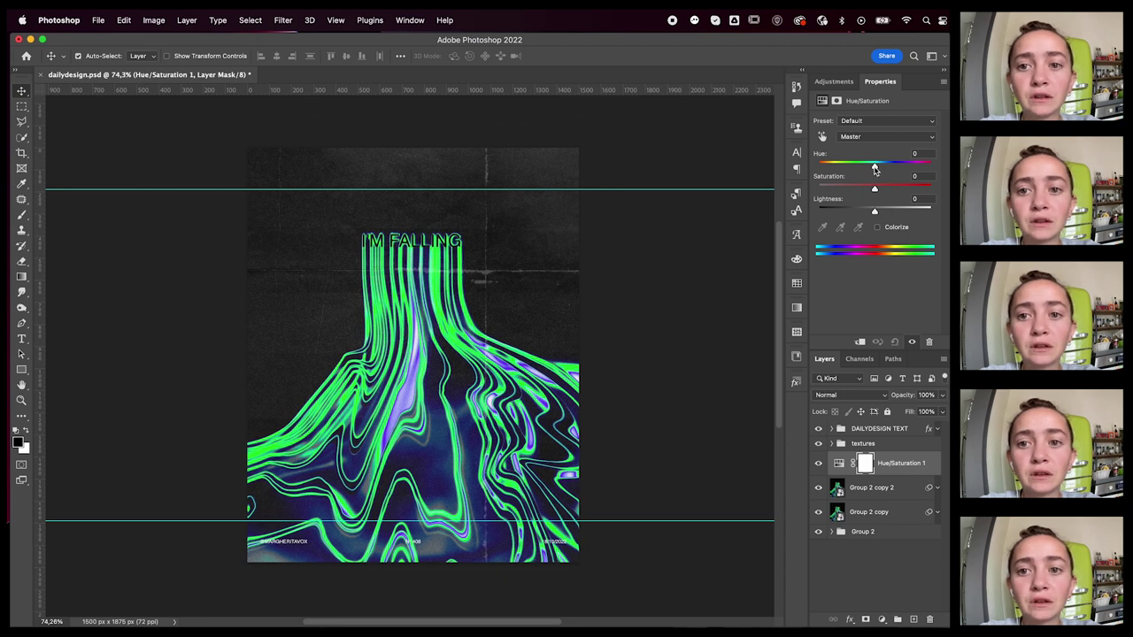
left_click_drag(874, 168, 905, 179)
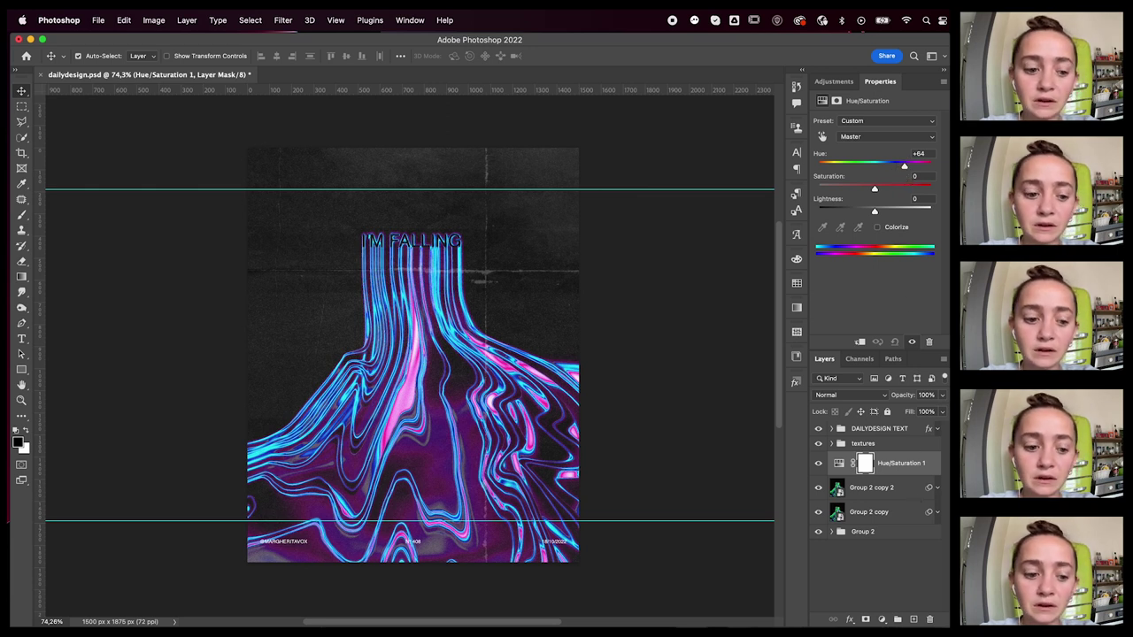
- Merge the Hue/Saturation adjustment with the duplicated artwork layer and compare the colour versions by toggling its visibility
left_click(908, 490)
key("super+e")
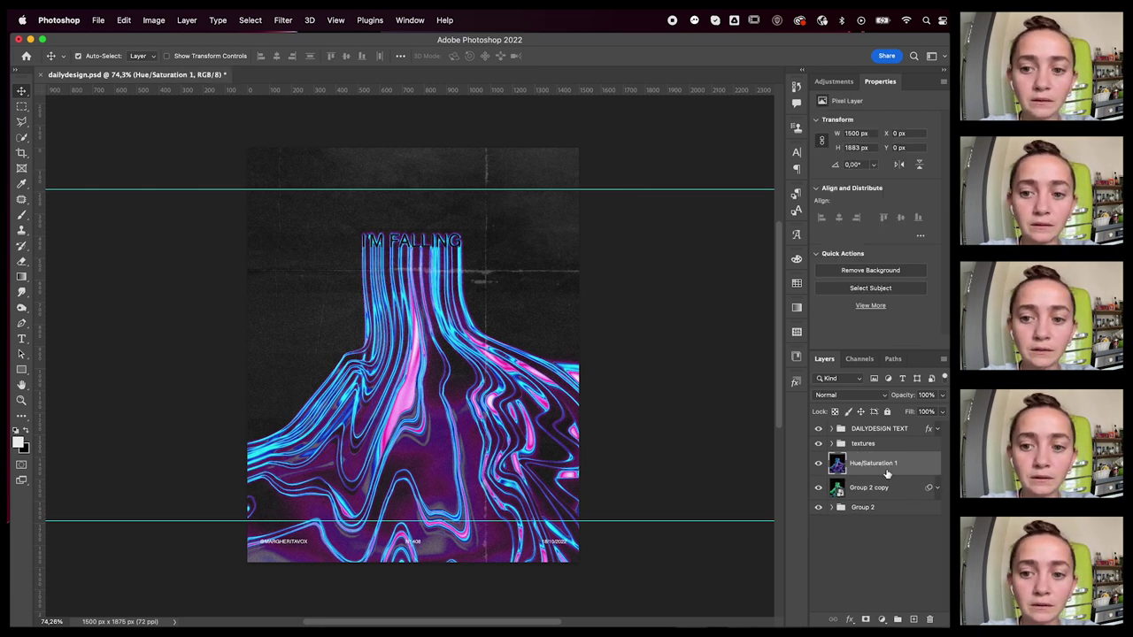
left_click(818, 463)
left_click(818, 463)
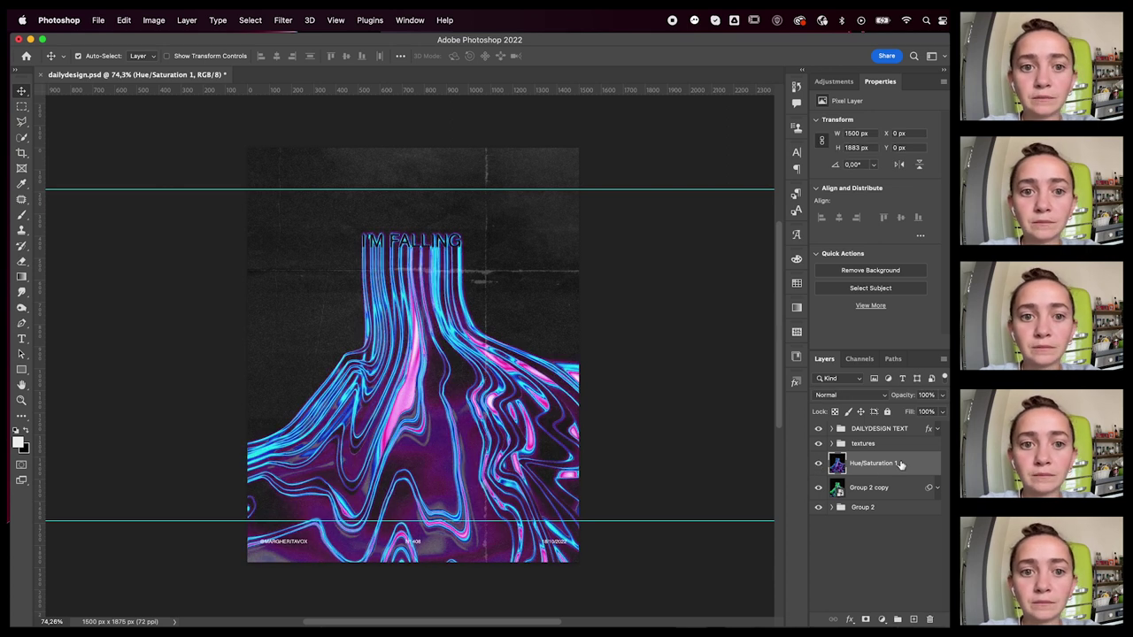
- Add a black-to-white Gradient Map adjustment above the blue-purple version and reverse its gradient
left_click(834, 81)
left_click(901, 143)
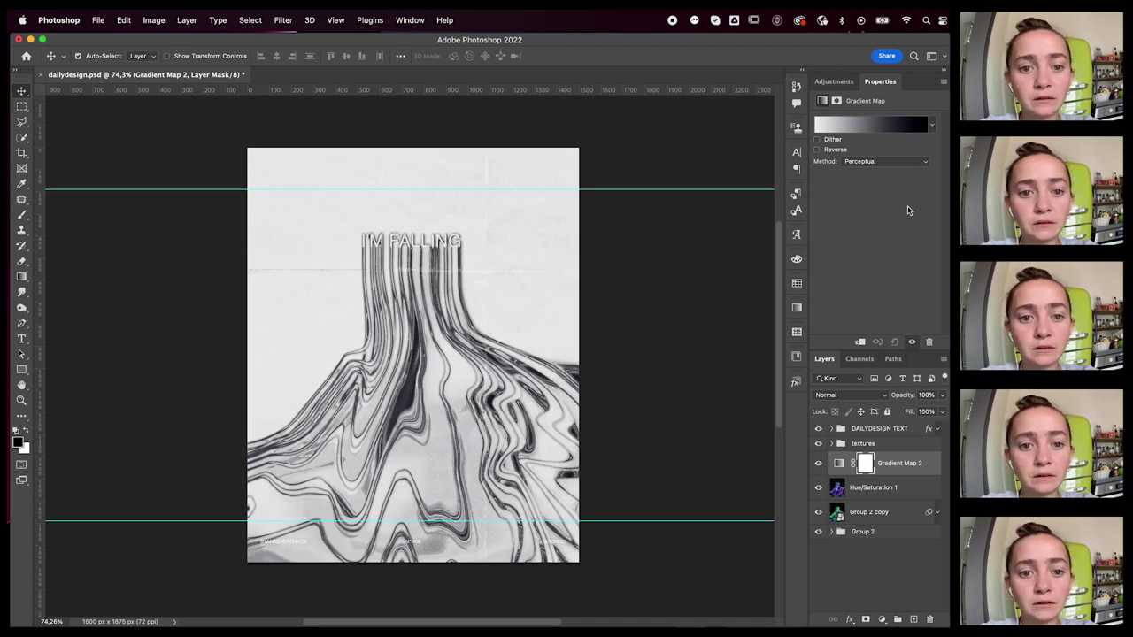
left_click(817, 150)
left_click(817, 150)
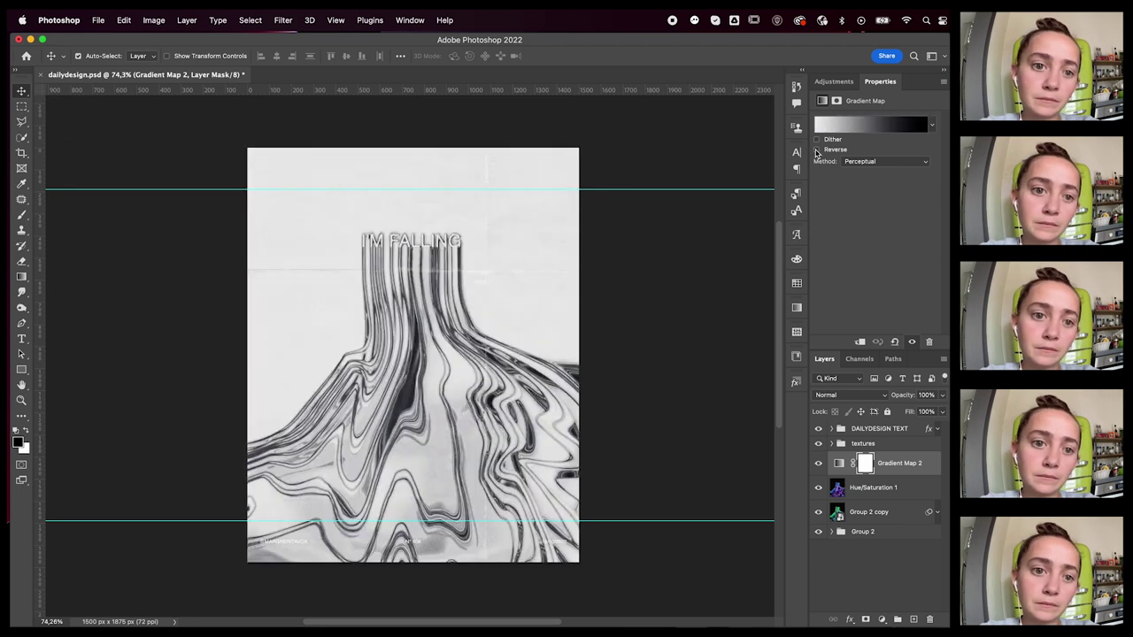
left_click(817, 150)
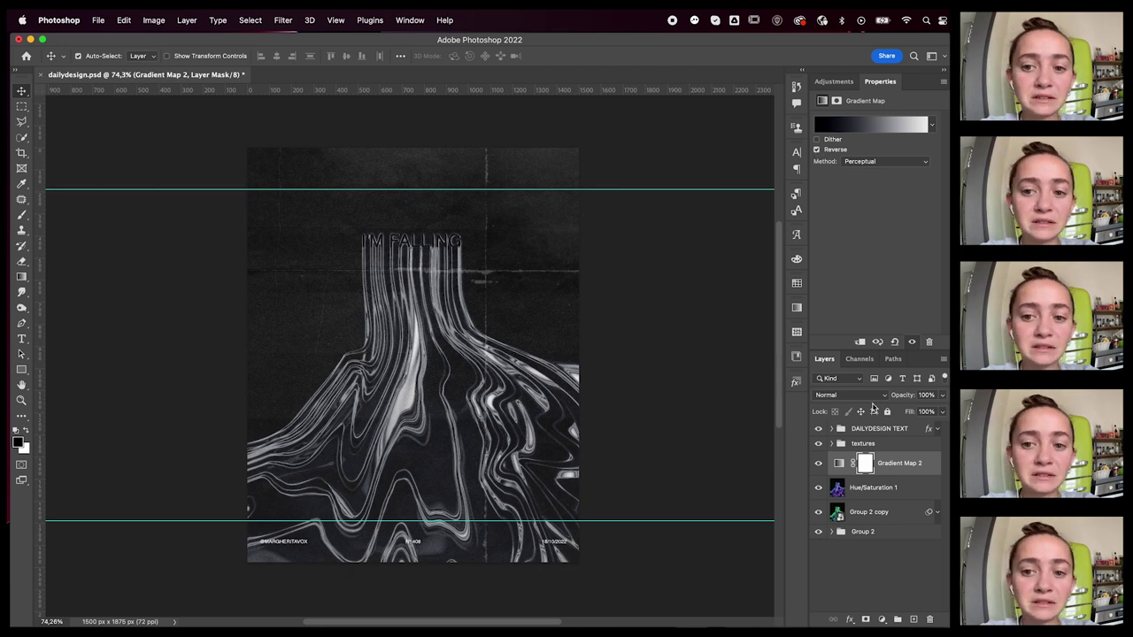
- Duplicate the Hue/Saturation 1 layer and merge the duplicate with the Gradient Map adjustment into one pixel layer
left_click(900, 491)
key("super+j")
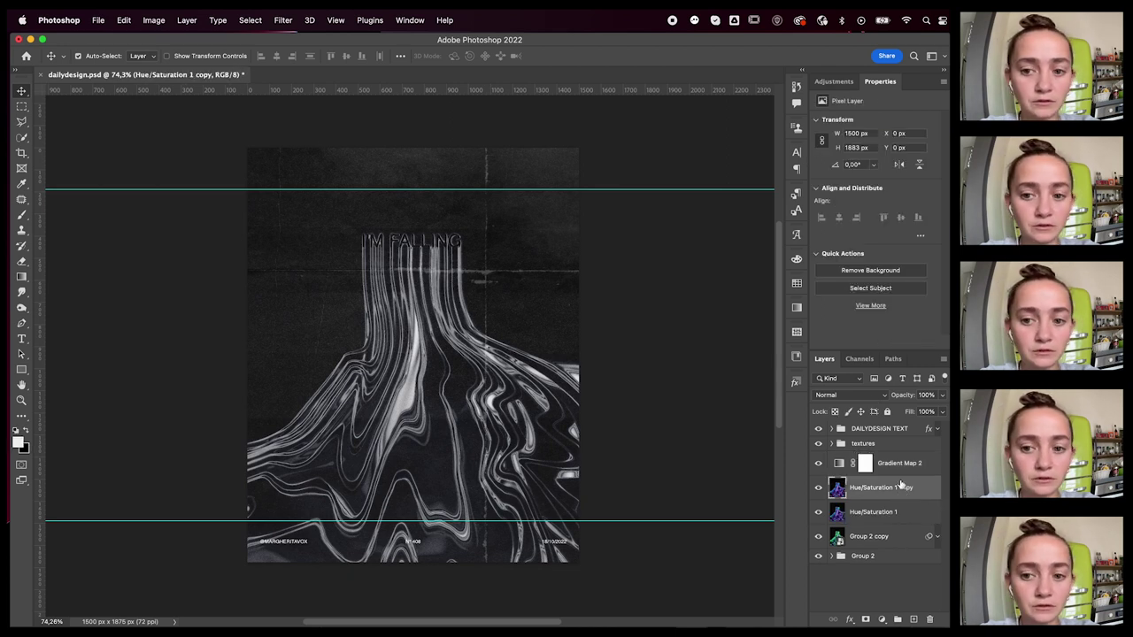
left_click(898, 464, "shift")
key("super+e")
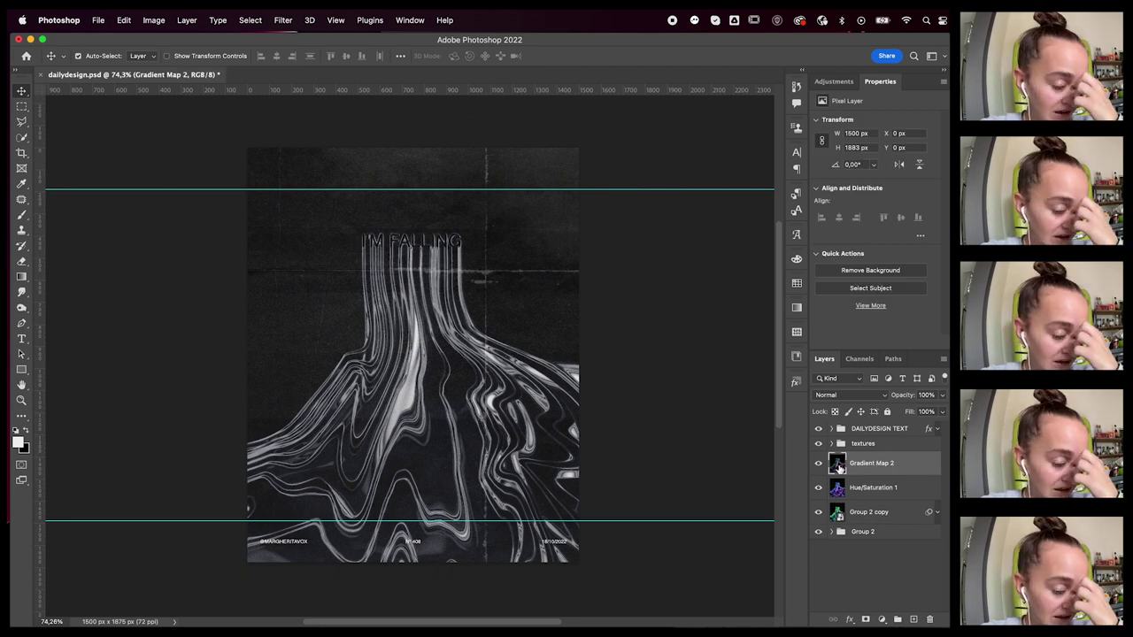